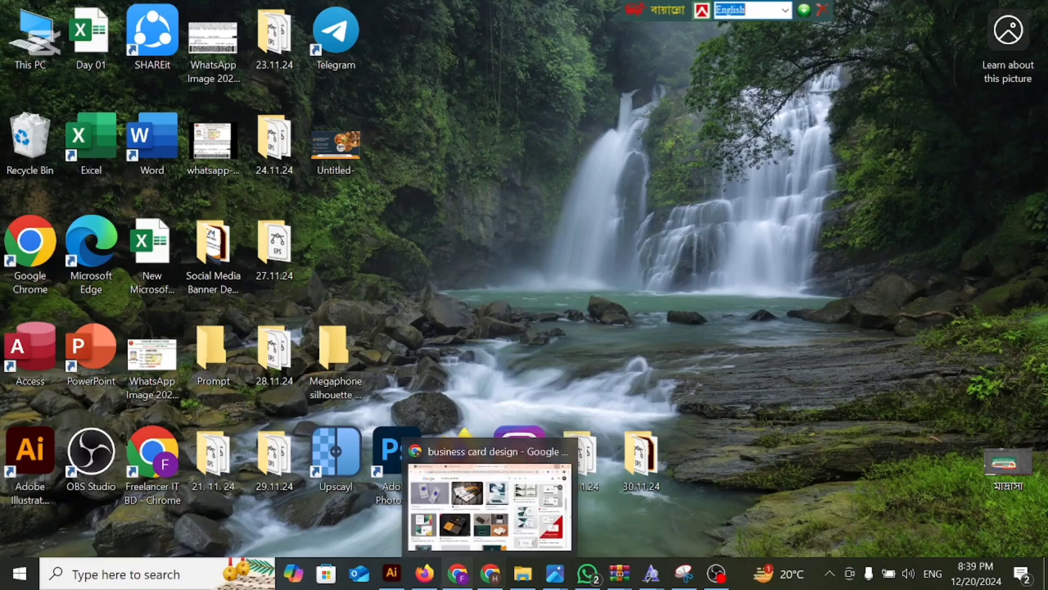
Switch to the Chrome window with the Shutterstock contributor portfolio and review the pending image submissions.
{"action": "left_click", "coordinate": [500, 586]}
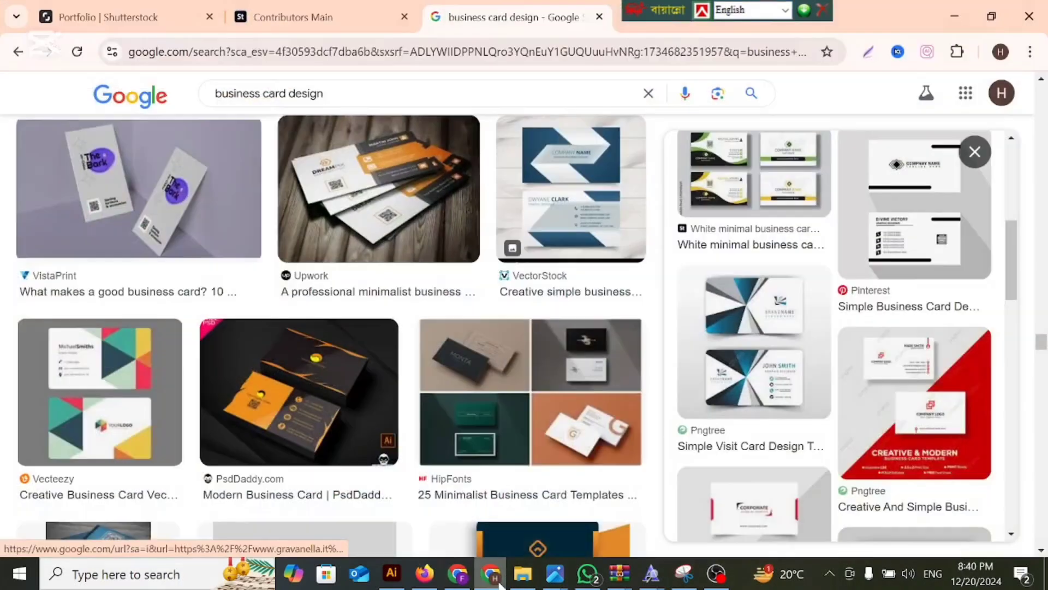
{"action": "left_click", "coordinate": [123, 21]}
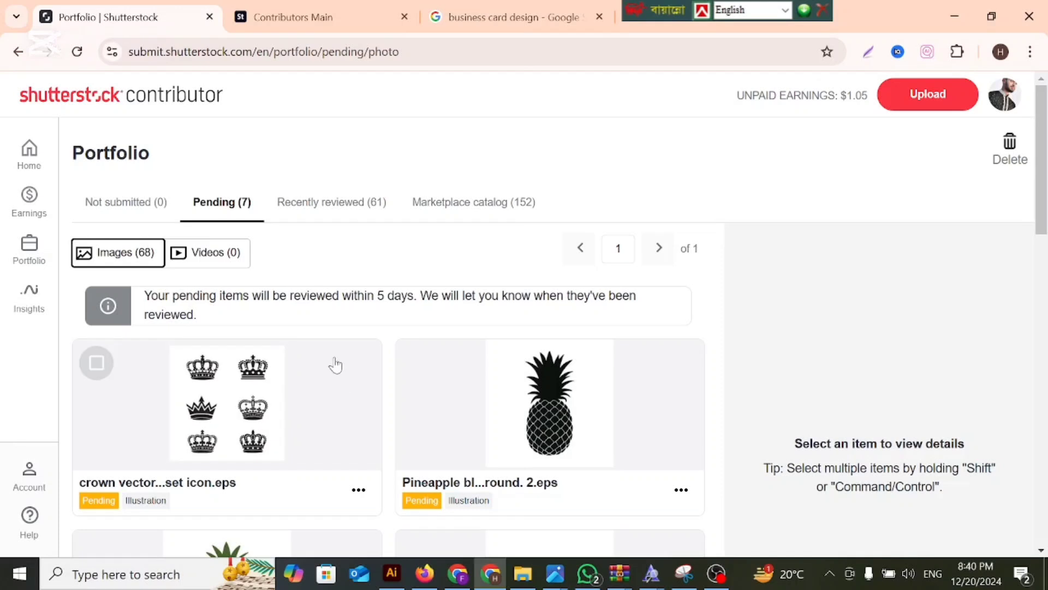
{"action": "scroll", "coordinate": [335, 365], "scroll_direction": "down", "scroll_amount": 3}
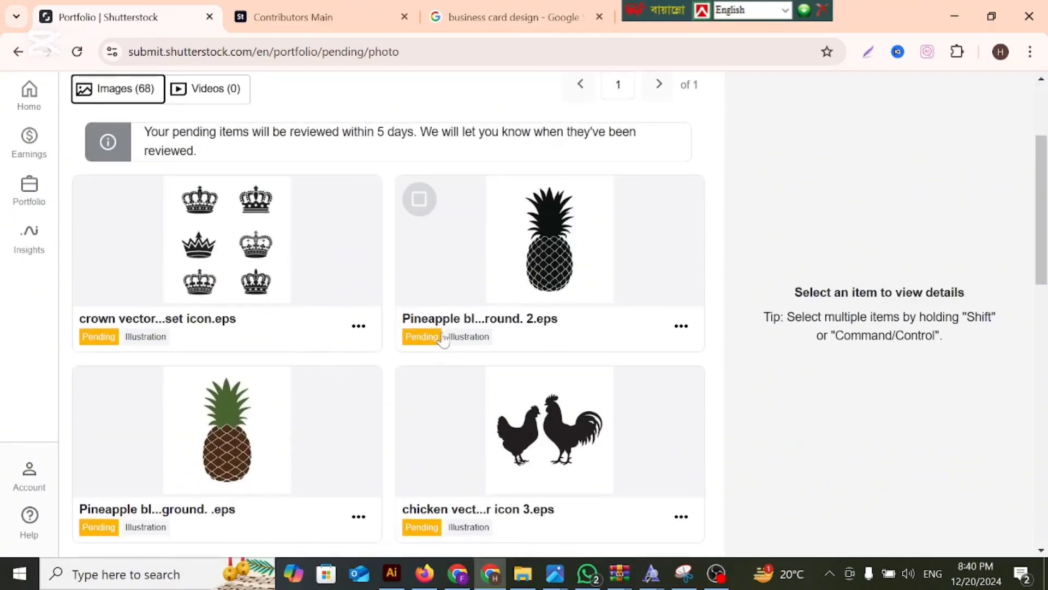
{"action": "scroll", "coordinate": [442, 340], "scroll_direction": "up", "scroll_amount": 3}
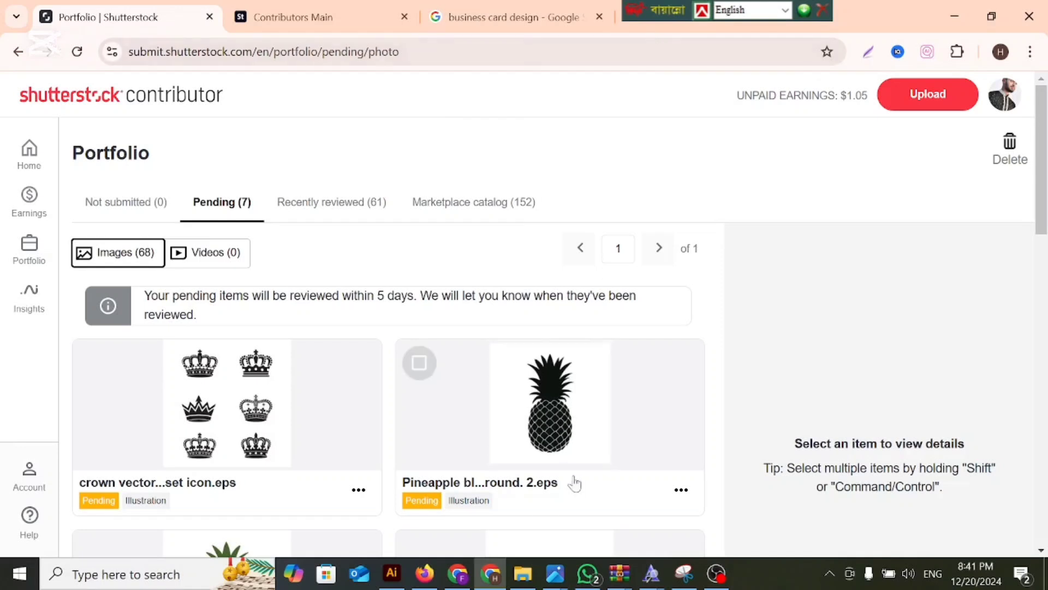
{"action": "left_click", "coordinate": [490, 576]}
{"action": "left_click", "coordinate": [490, 580]}
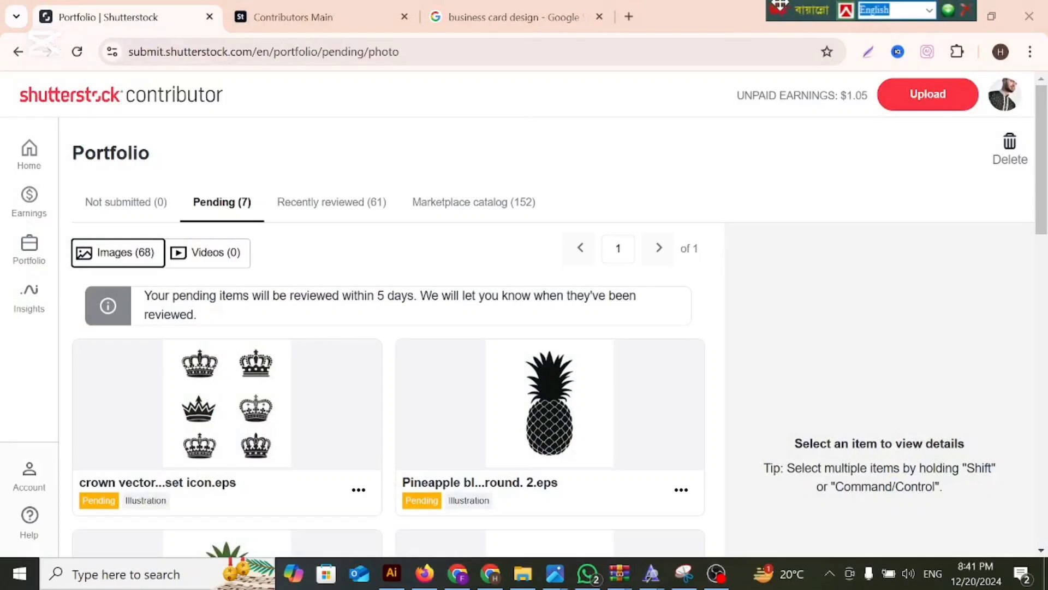
Switch to the Chrome window with Ideogram and compare the four generated security camera images.
{"action": "left_click", "coordinate": [458, 579]}
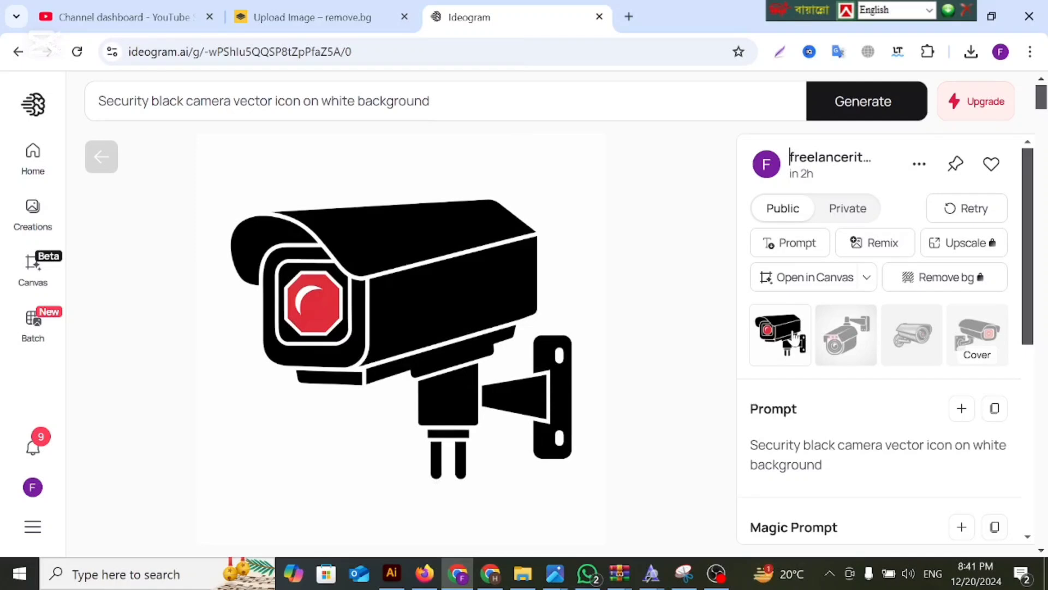
{"action": "left_click", "coordinate": [837, 341]}
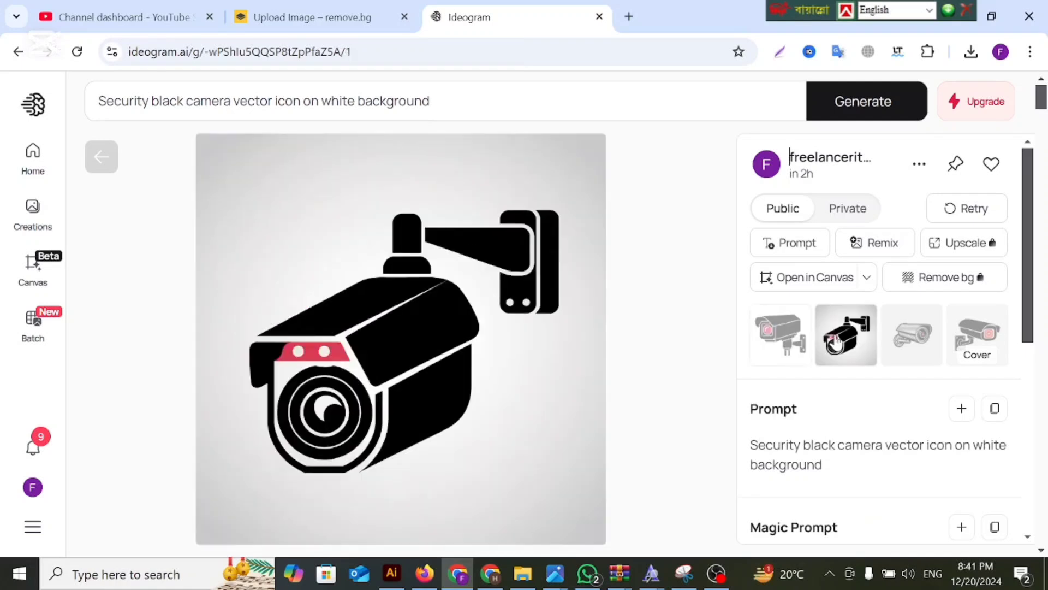
{"action": "left_click", "coordinate": [895, 343]}
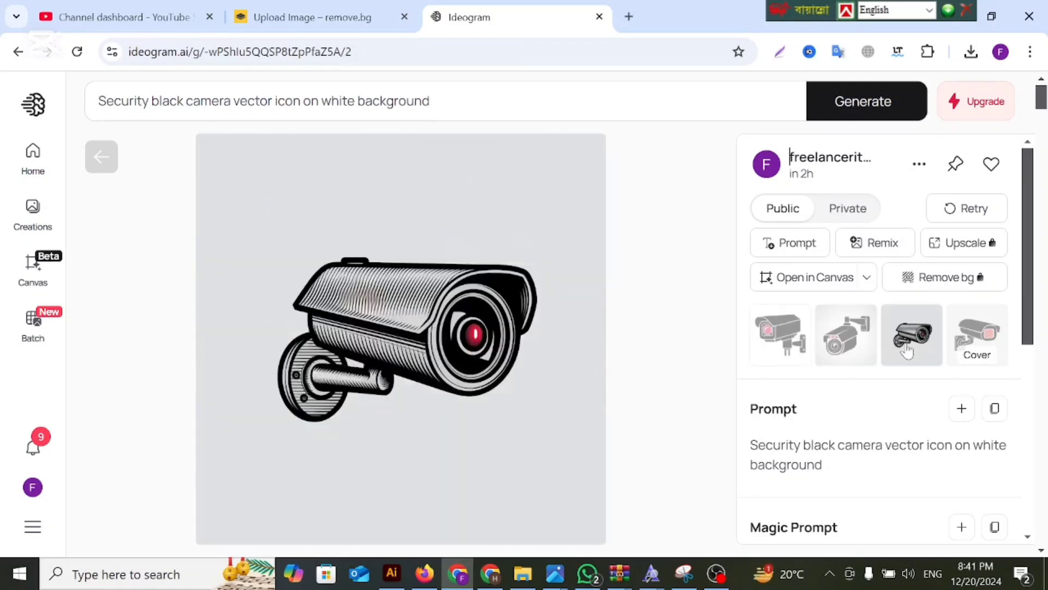
{"action": "left_click", "coordinate": [994, 341]}
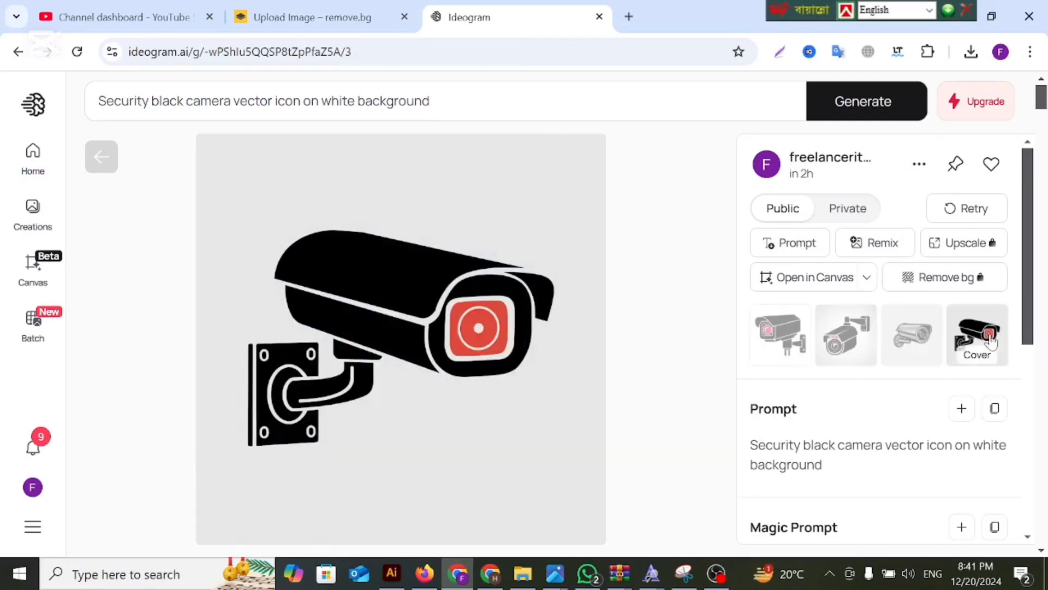
Download the first generated image, the black security camera with the red octagonal lens.
{"action": "left_click", "coordinate": [784, 337]}
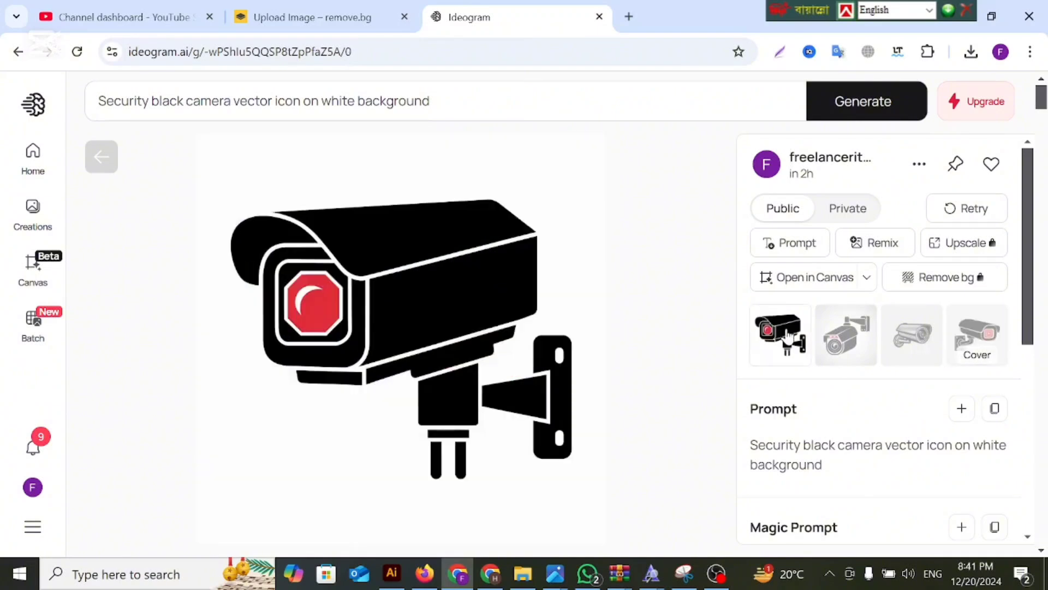
{"action": "left_click", "coordinate": [919, 164]}
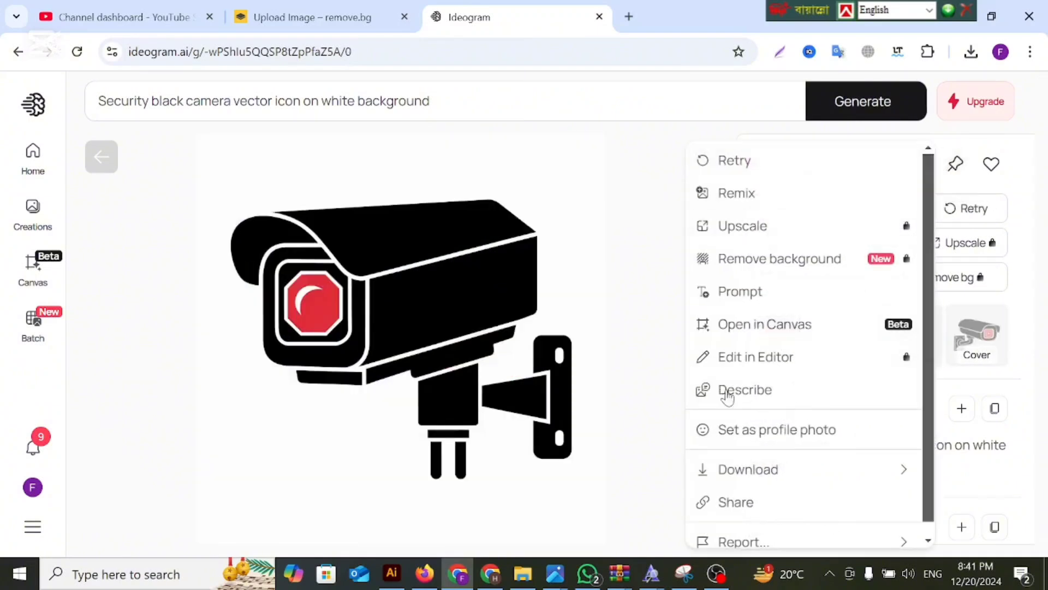
{"action": "mouse_move", "coordinate": [738, 463]}
{"action": "left_click", "coordinate": [608, 500]}
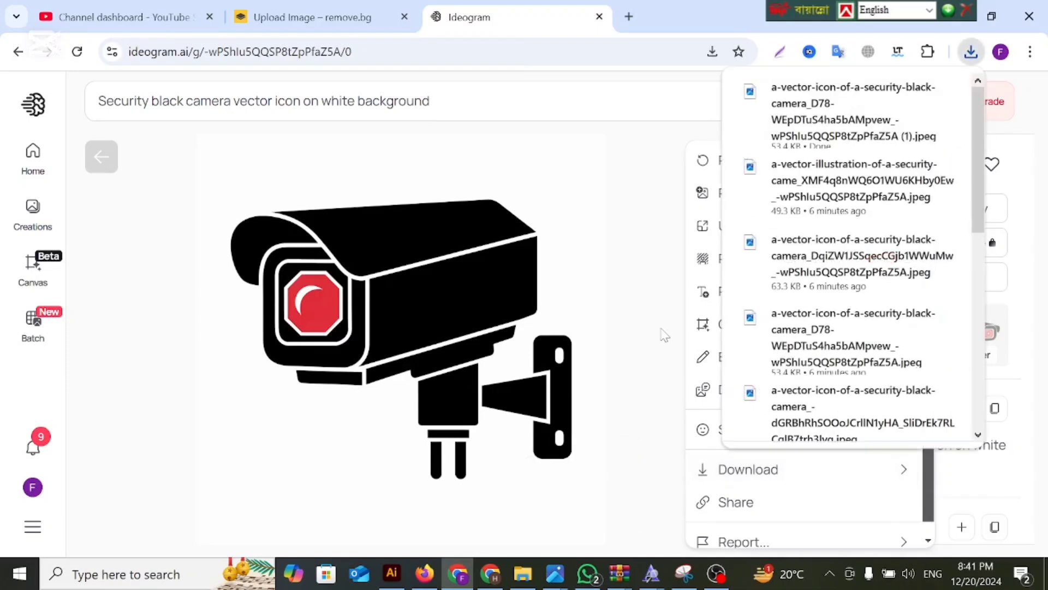
{"action": "left_click", "coordinate": [663, 331]}
Download the second generated image, the ceiling-mounted security camera with the round lens.
{"action": "left_click", "coordinate": [828, 349]}
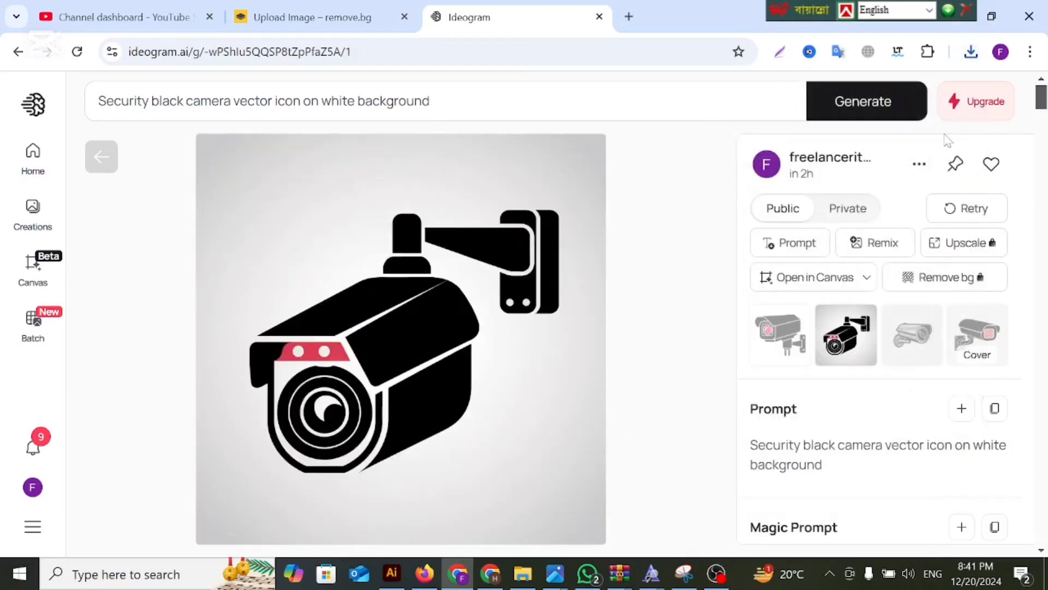
{"action": "left_click", "coordinate": [920, 165]}
{"action": "mouse_move", "coordinate": [730, 478]}
{"action": "left_click", "coordinate": [603, 505]}
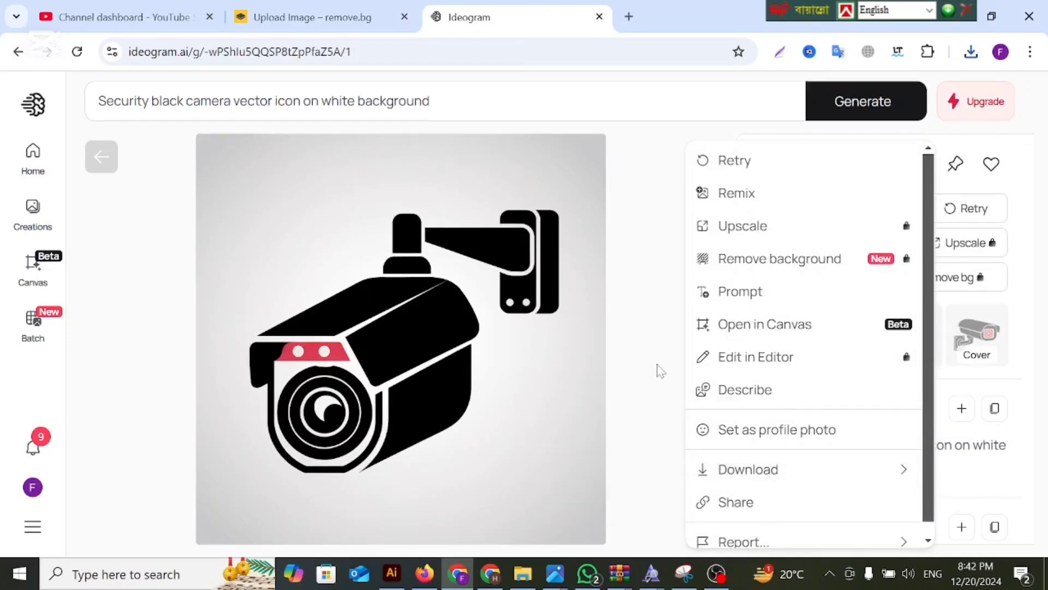
{"action": "left_click", "coordinate": [661, 371]}
Download the fourth generated image, the cover security camera with the square red lens, and view the third one.
{"action": "left_click", "coordinate": [989, 337]}
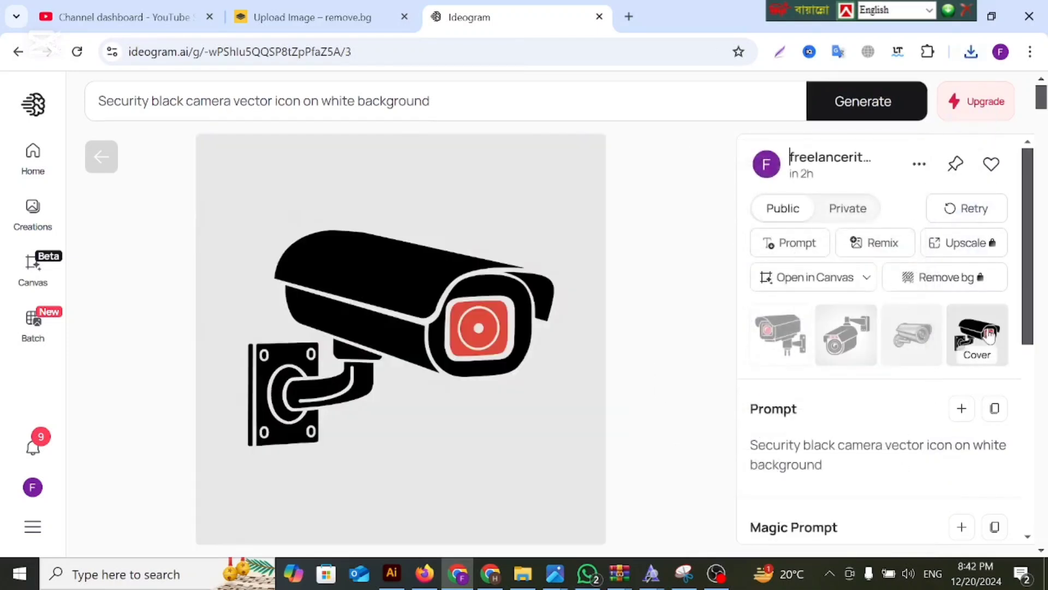
{"action": "left_click", "coordinate": [920, 163]}
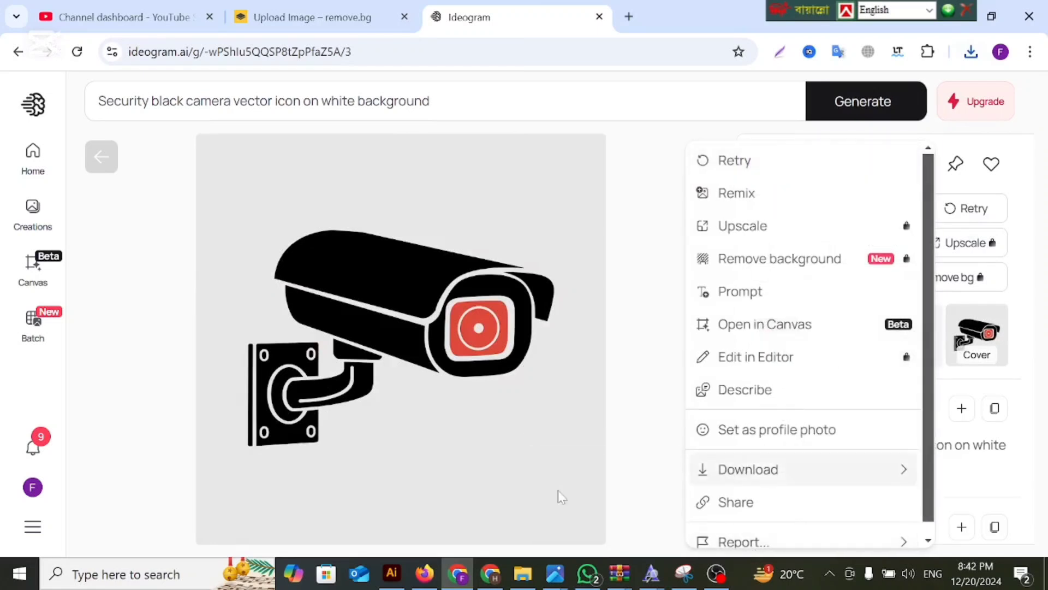
{"action": "left_click", "coordinate": [669, 379]}
{"action": "left_click", "coordinate": [923, 326]}
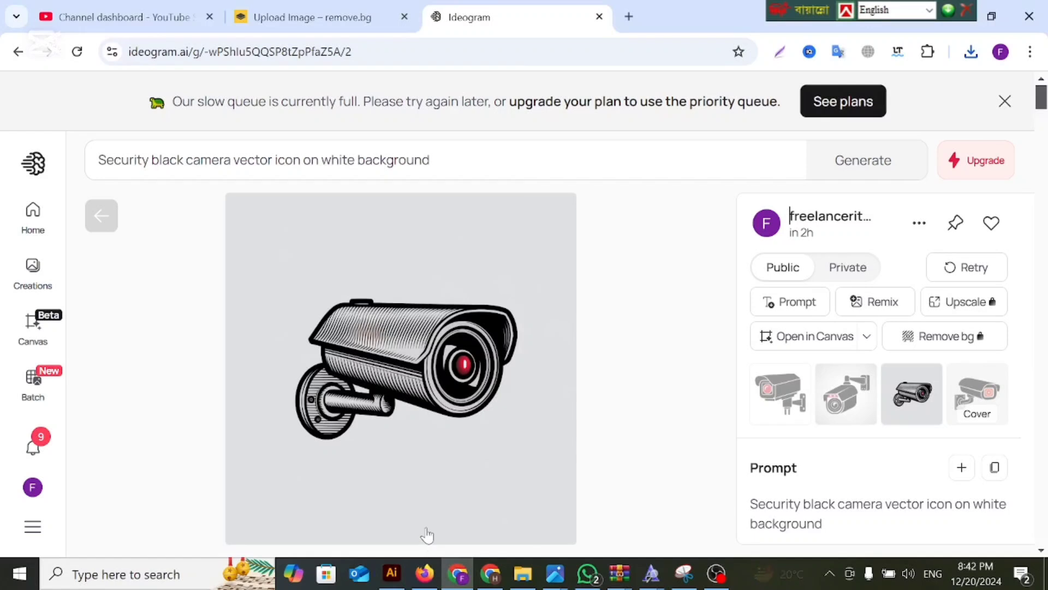
Switch to Adobe Illustrator and create a new 4000 x 4000 px document in RGB color at 300 ppi.
{"action": "left_click", "coordinate": [394, 573]}
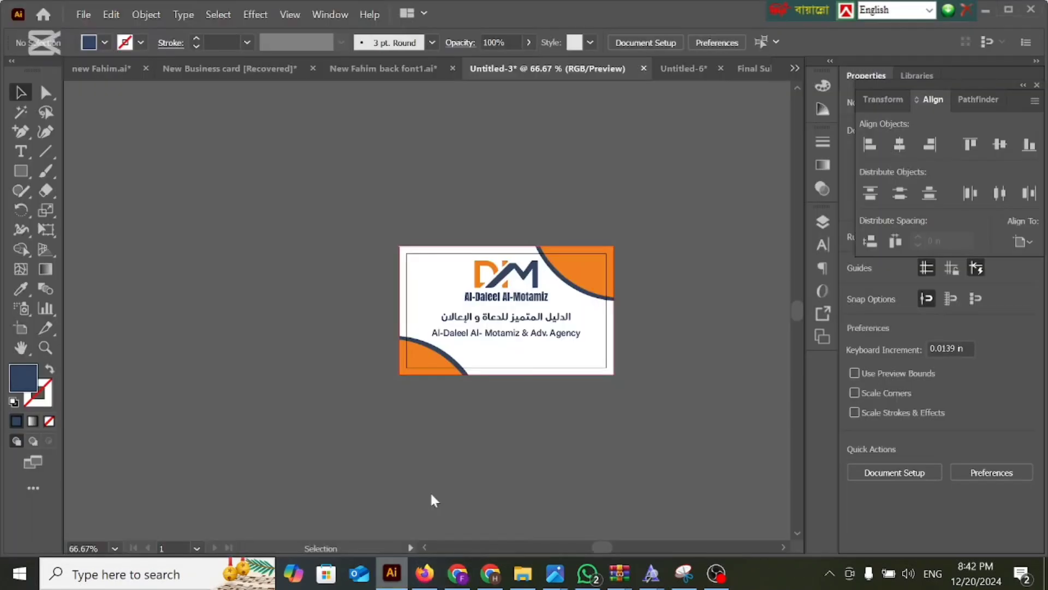
{"action": "left_click", "coordinate": [83, 14]}
{"action": "key", "text": "Escape"}
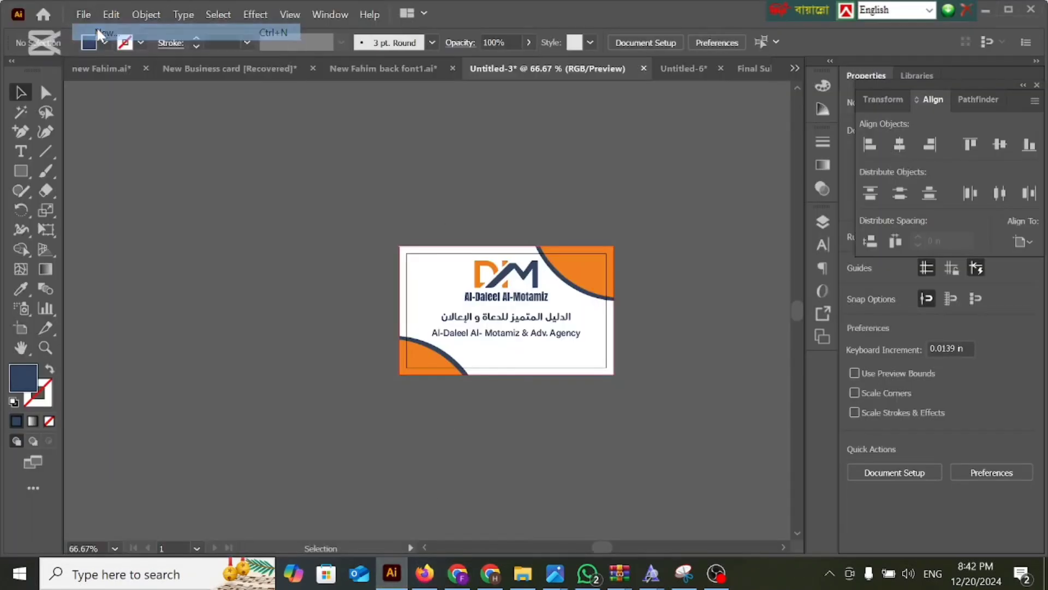
{"action": "key", "text": "ctrl+n"}
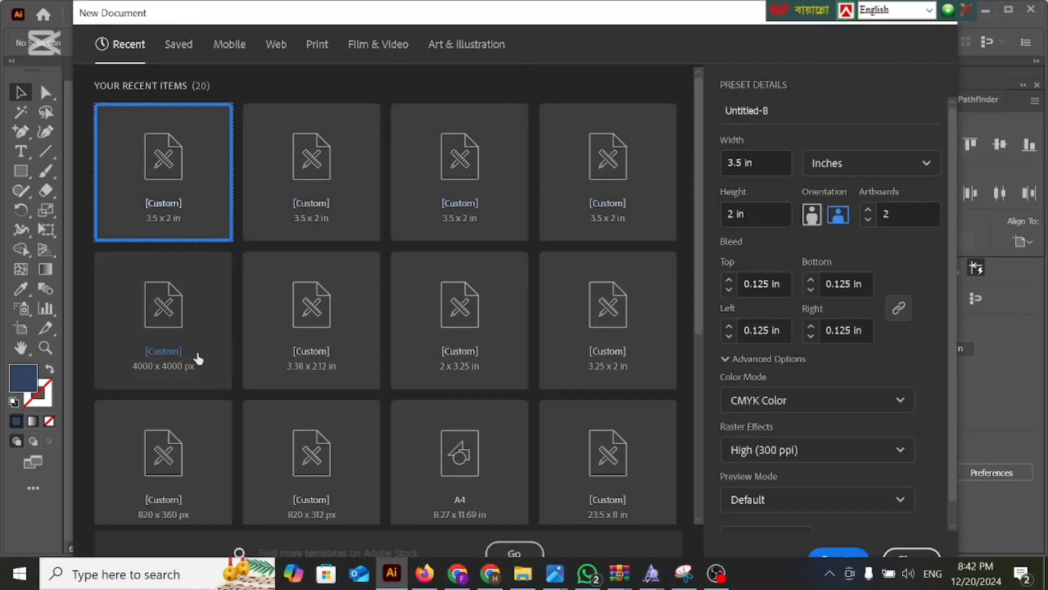
{"action": "key", "text": "Down"}
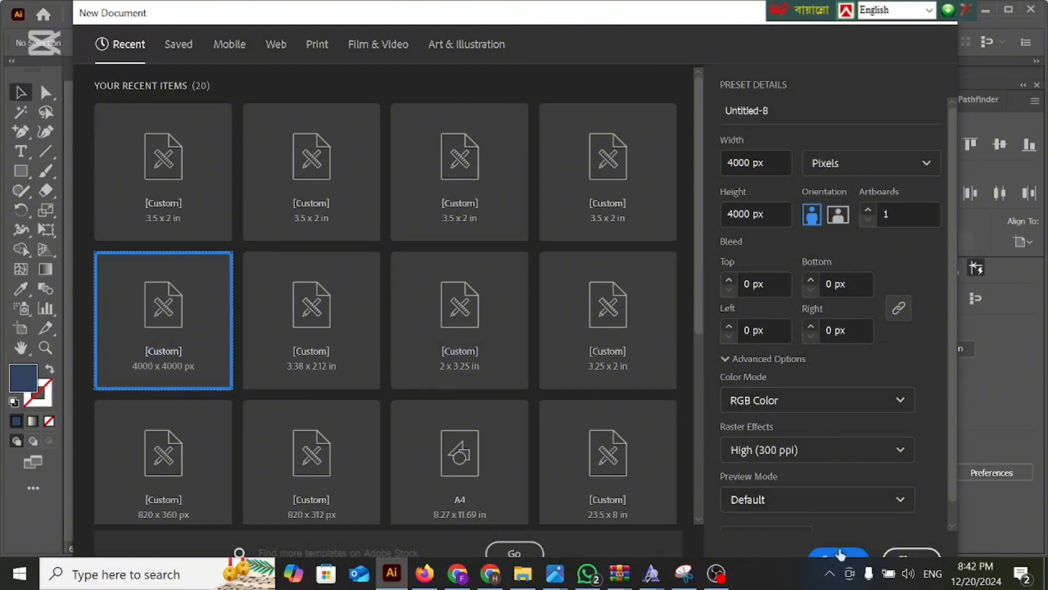
{"action": "left_click", "coordinate": [839, 554]}
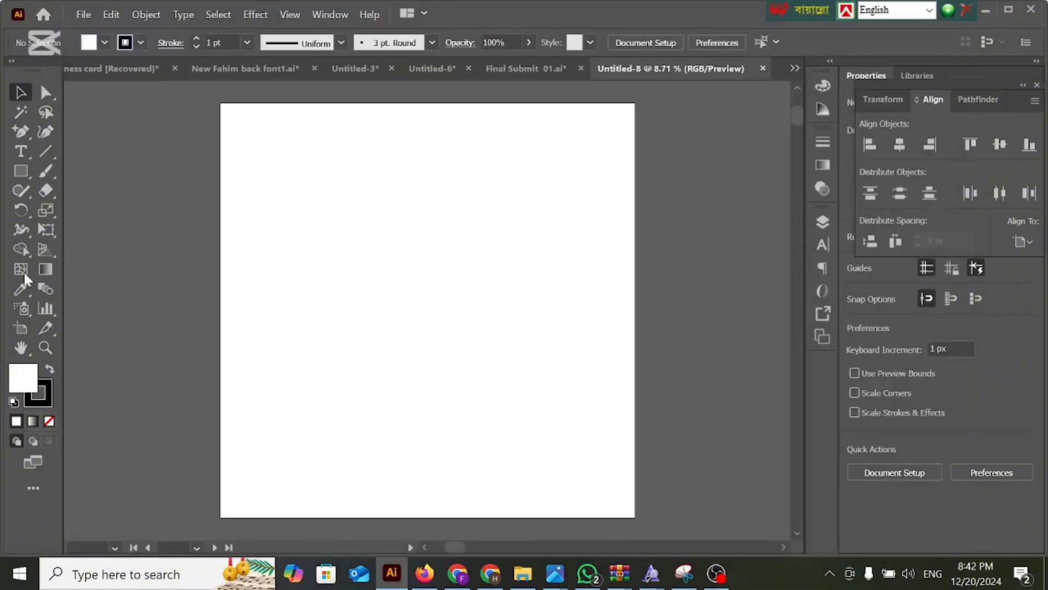
Remove the default stroke so new artwork is drawn with none.
{"action": "left_click", "coordinate": [196, 46]}
{"action": "left_click", "coordinate": [196, 47]}
{"action": "left_click", "coordinate": [196, 47]}
{"action": "left_click", "coordinate": [196, 48]}
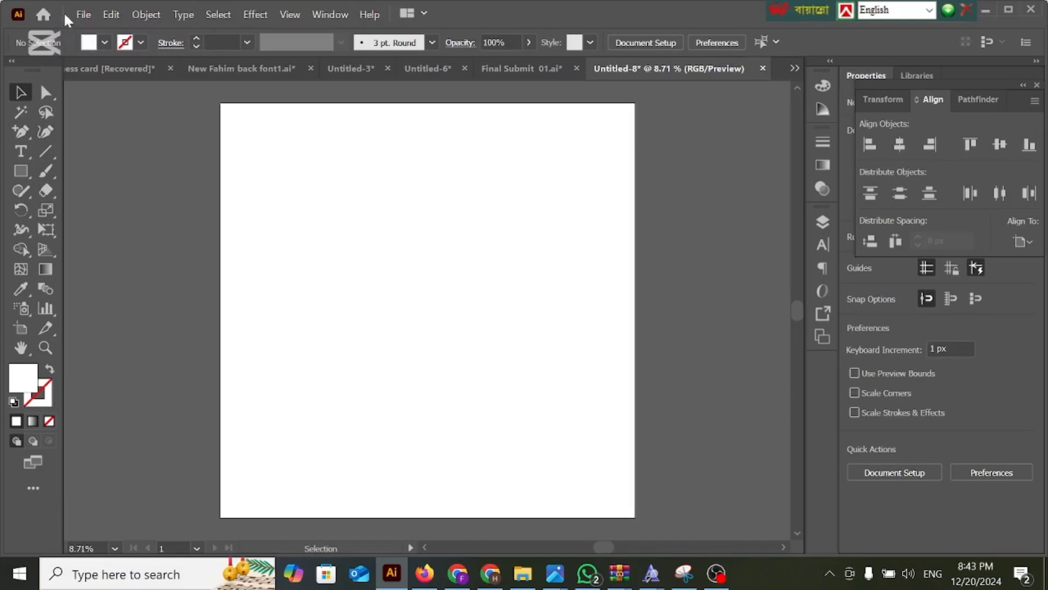
Place the three newest security camera JPEG files from the Downloads folder onto the artboard as linked images.
{"action": "left_click", "coordinate": [83, 14]}
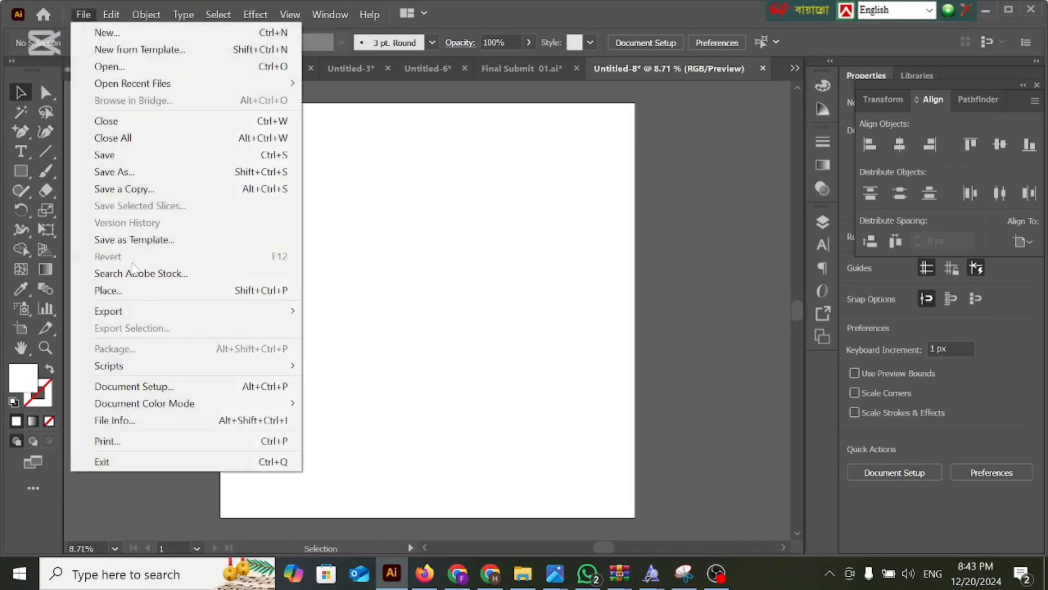
{"action": "left_click", "coordinate": [136, 292]}
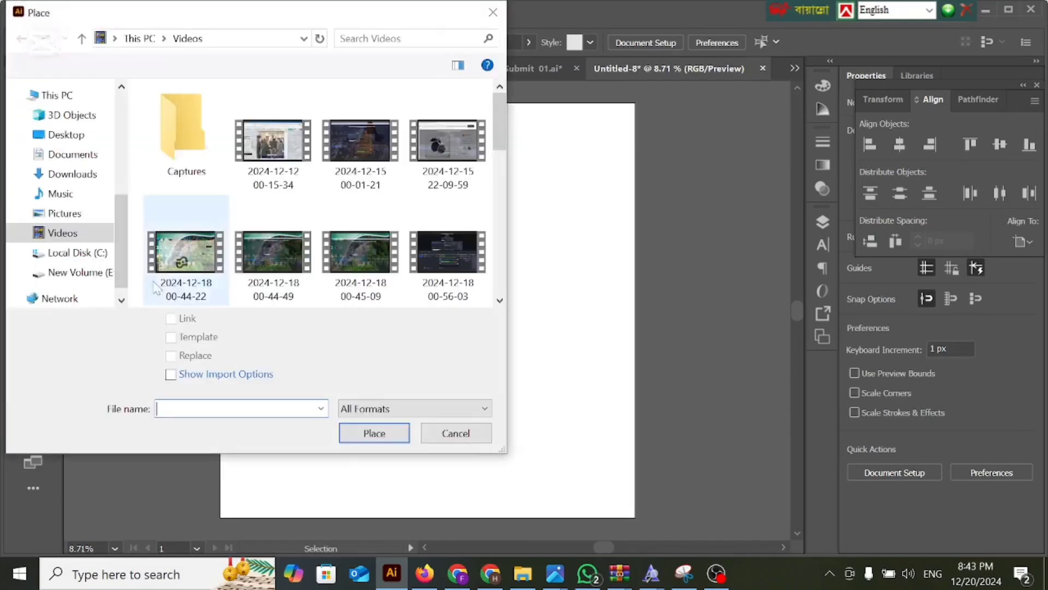
{"action": "scroll", "coordinate": [77, 147], "scroll_direction": "up", "scroll_amount": 3}
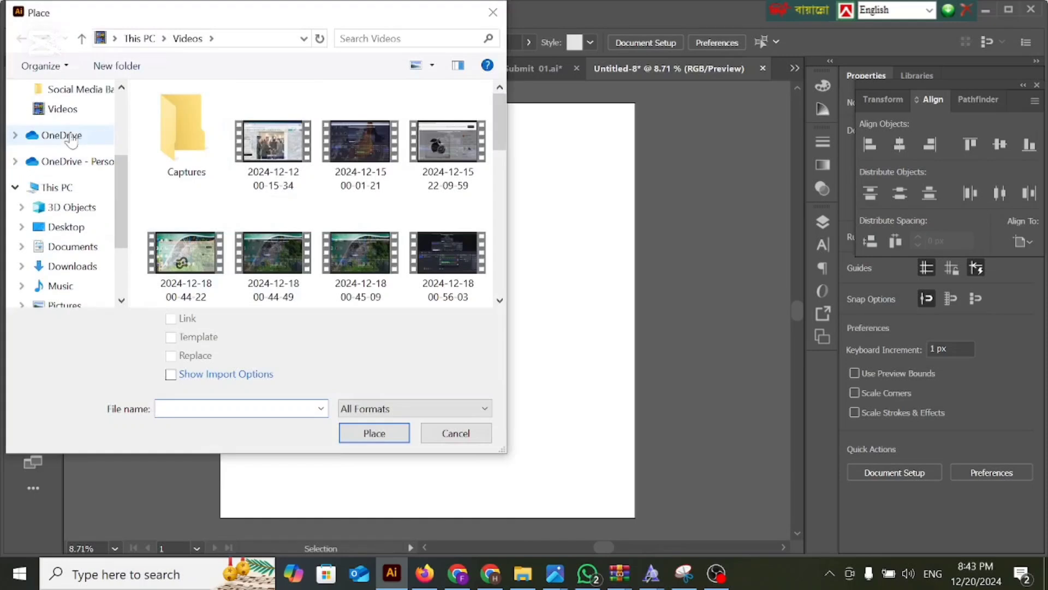
{"action": "scroll", "coordinate": [71, 139], "scroll_direction": "up", "scroll_amount": 1}
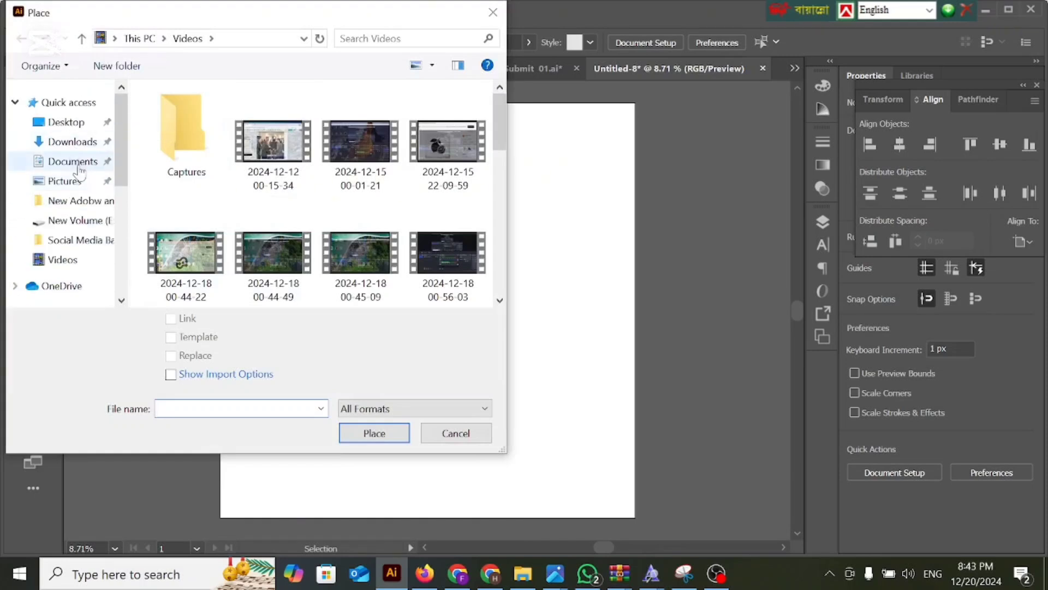
{"action": "left_click", "coordinate": [76, 144]}
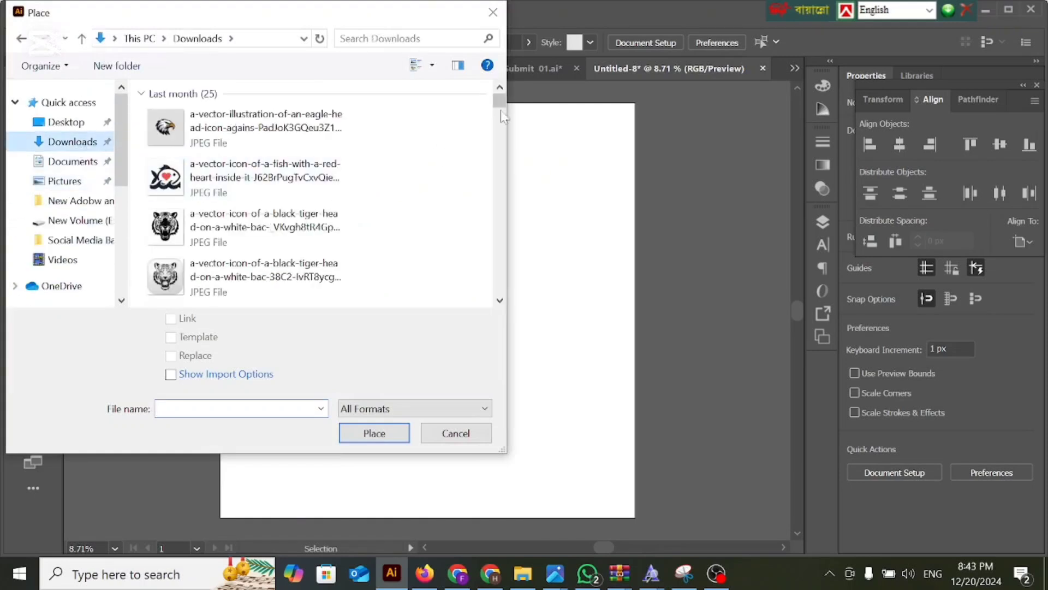
{"action": "left_click_drag", "start_coordinate": [500, 102], "coordinate": [500, 285]}
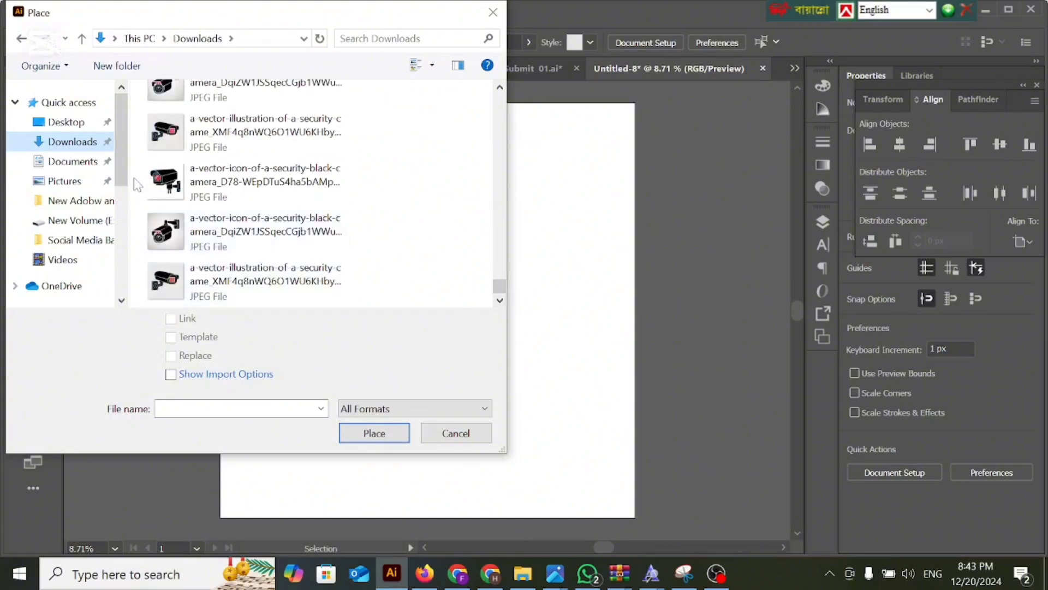
{"action": "left_click_drag", "start_coordinate": [138, 181], "coordinate": [265, 327]}
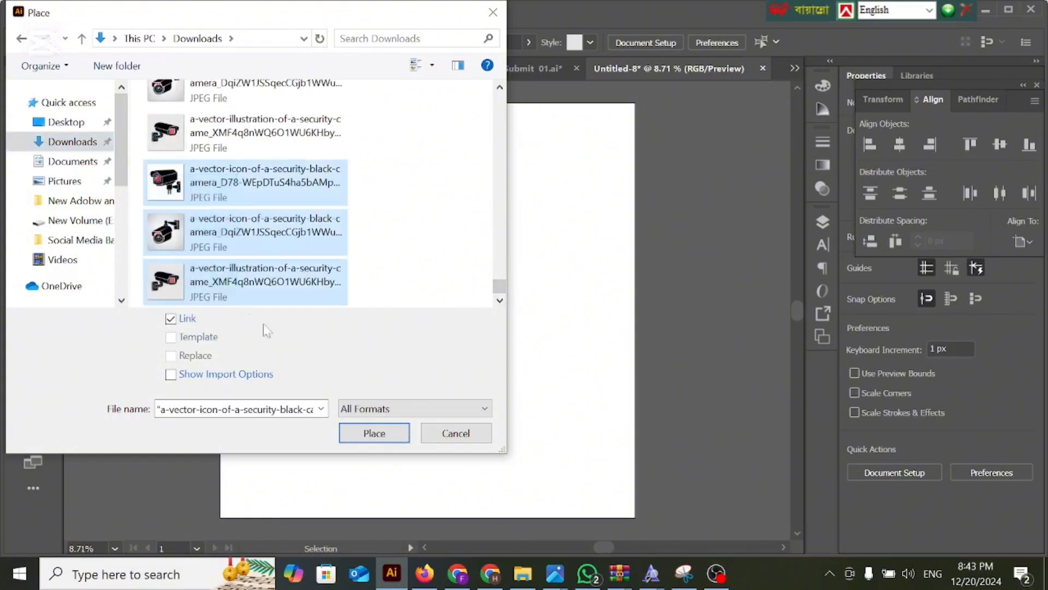
{"action": "left_click", "coordinate": [374, 434]}
{"action": "left_click", "coordinate": [382, 230]}
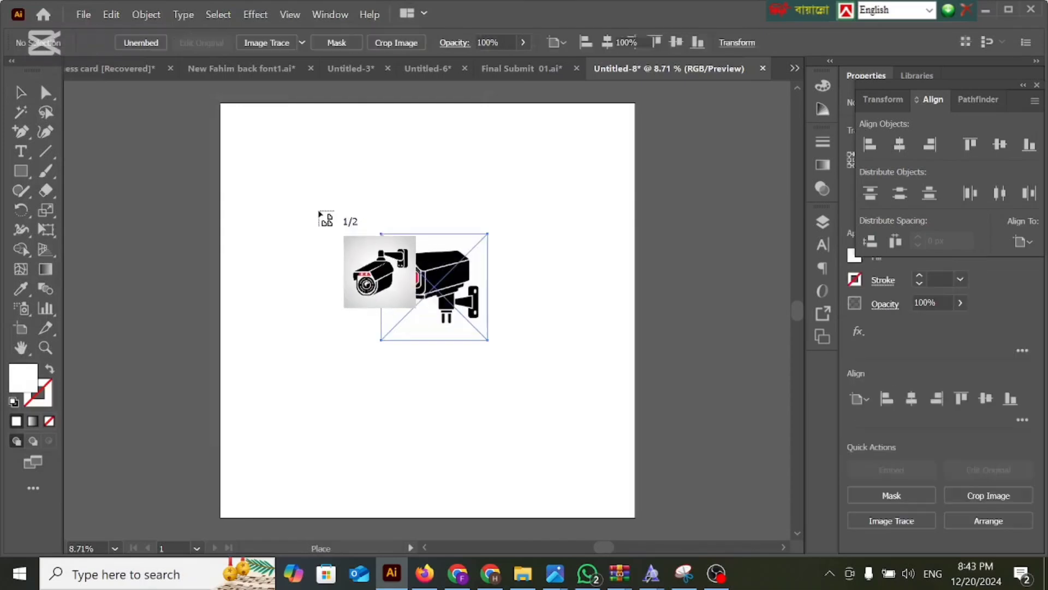
{"action": "left_click", "coordinate": [273, 204]}
{"action": "left_click", "coordinate": [216, 356]}
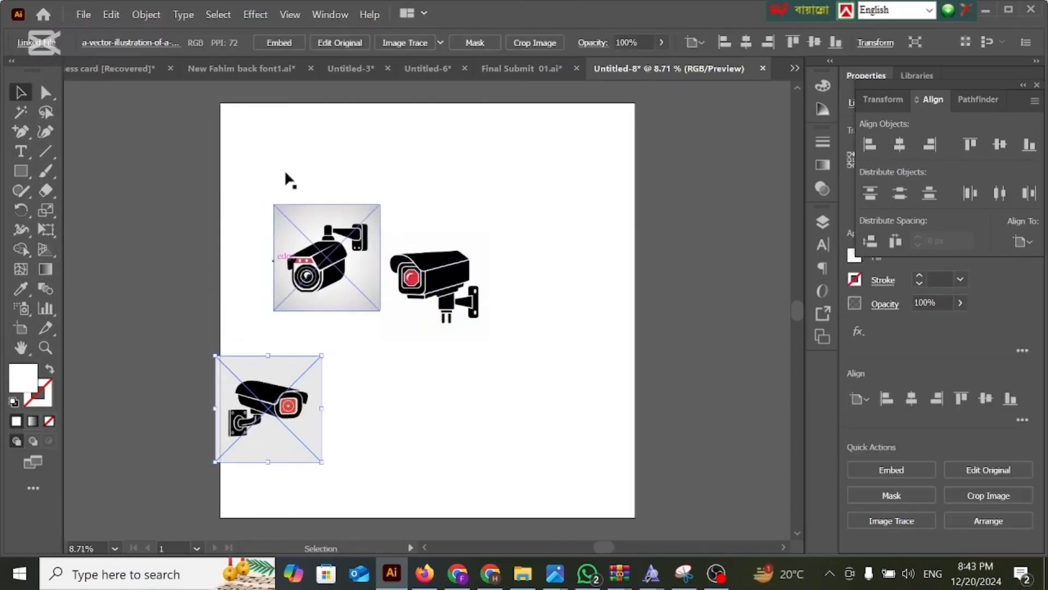
Trace the selected security camera image with Image Trace in Black and White mode, with Ignore White enabled.
{"action": "left_click", "coordinate": [440, 43]}
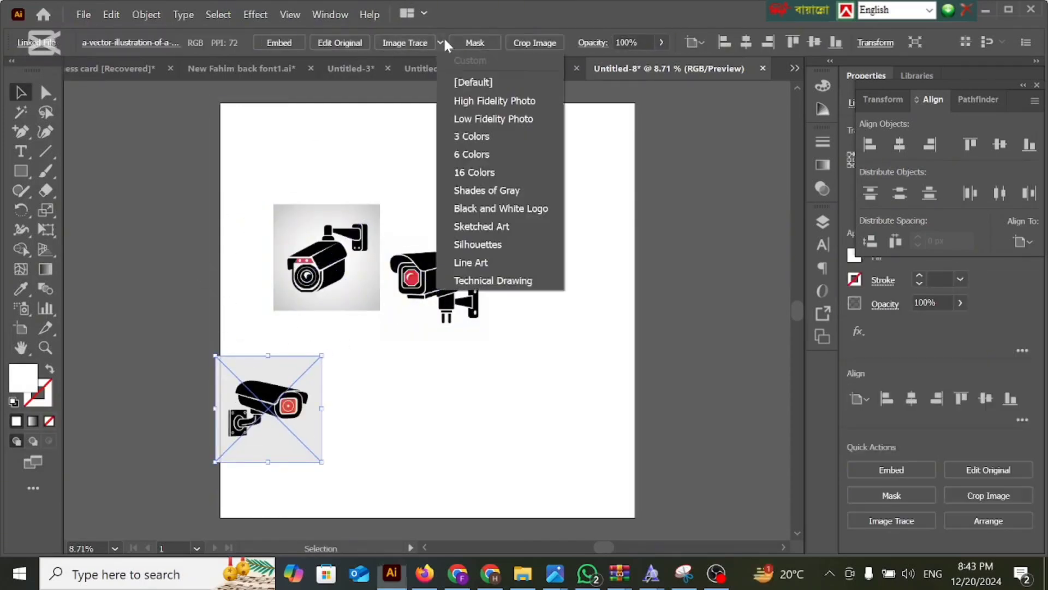
{"action": "left_click", "coordinate": [441, 45]}
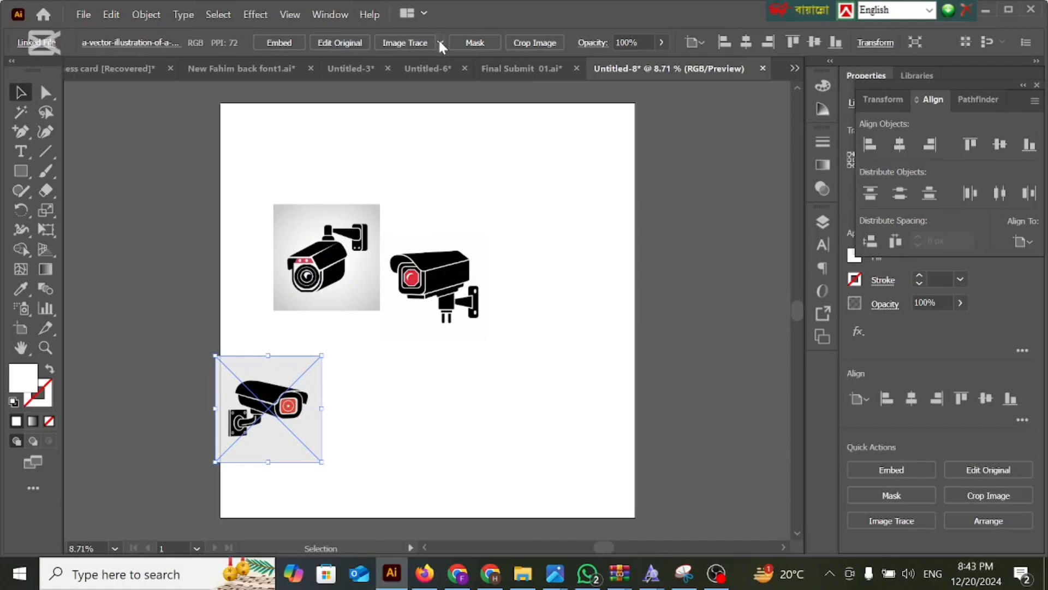
{"action": "left_click", "coordinate": [339, 16]}
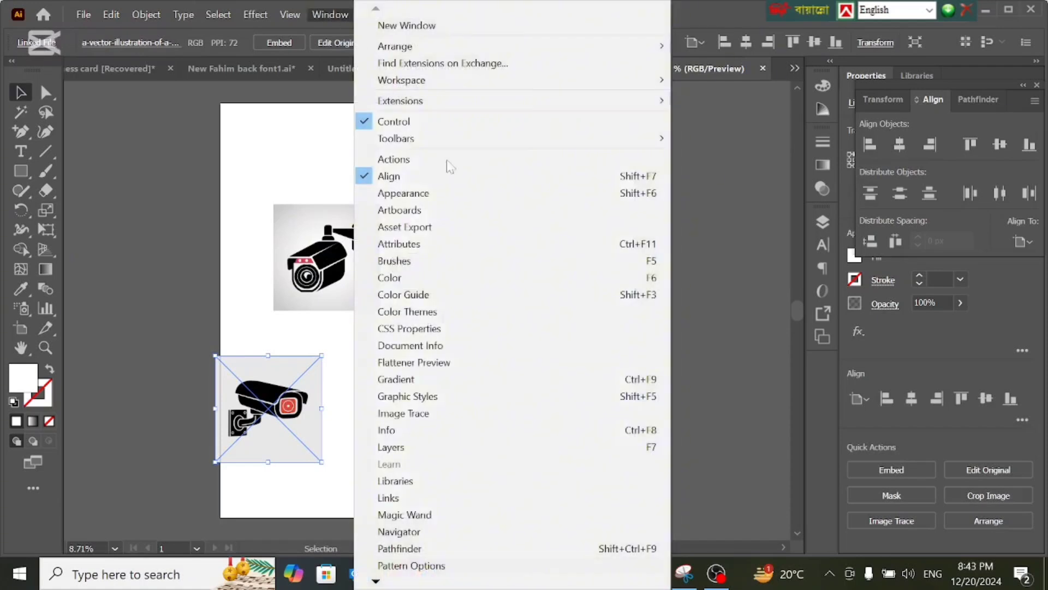
{"action": "left_click", "coordinate": [435, 414]}
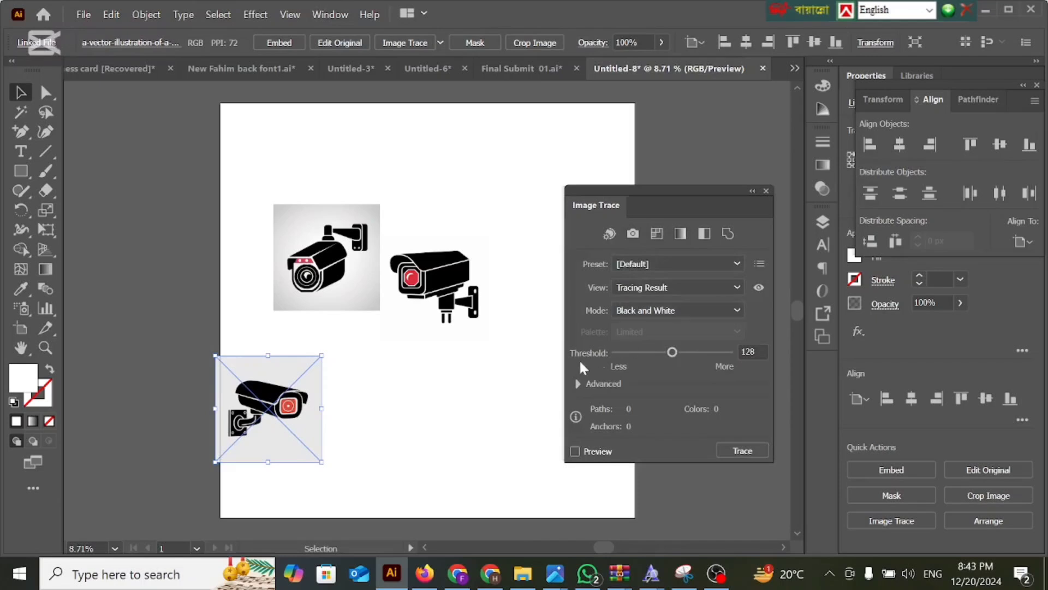
{"action": "left_click", "coordinate": [578, 384]}
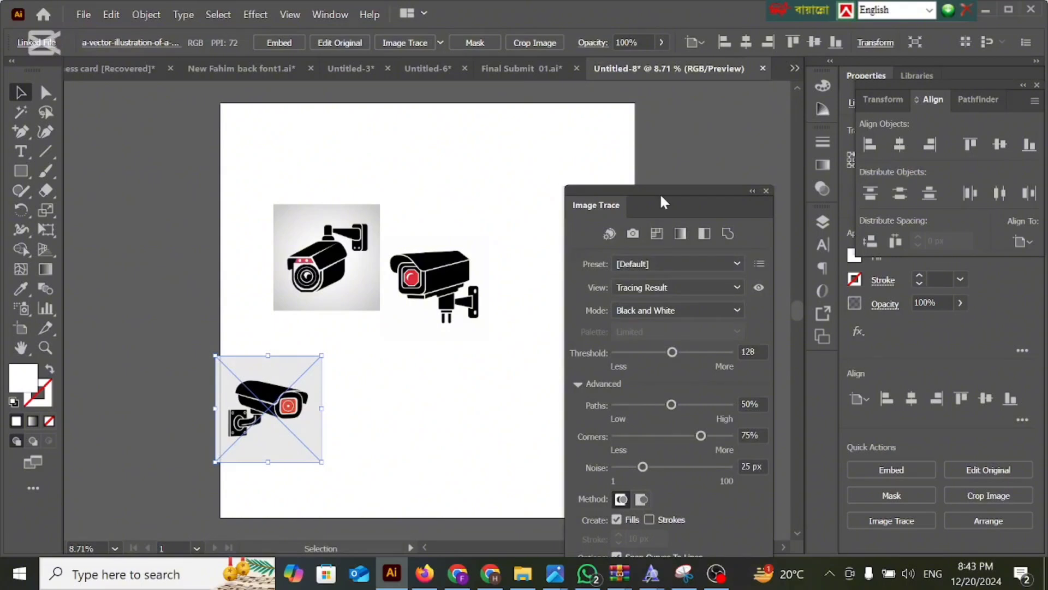
{"action": "left_click_drag", "start_coordinate": [663, 194], "coordinate": [666, 122]}
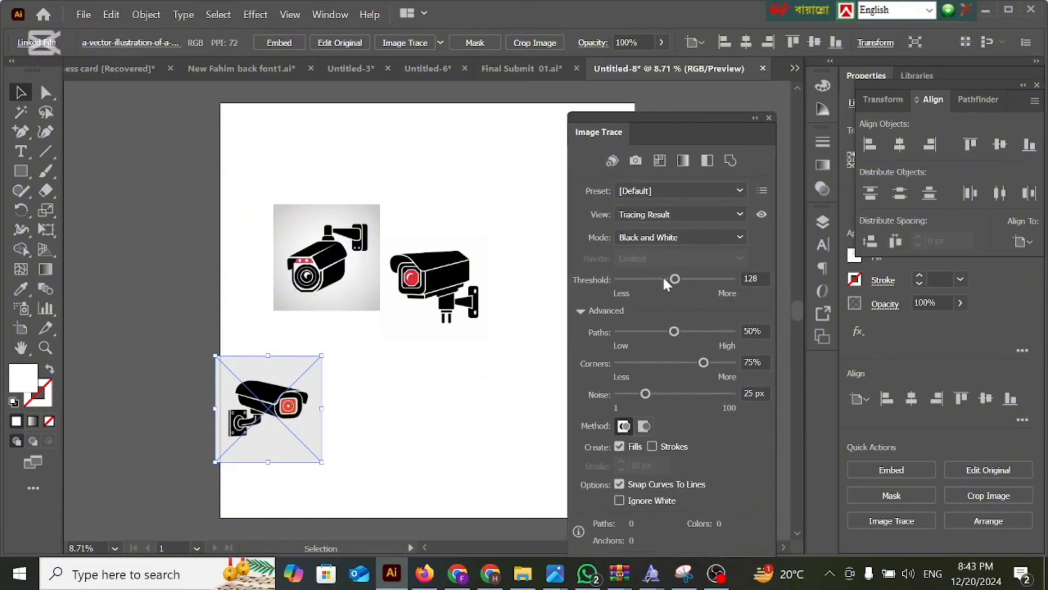
{"action": "left_click", "coordinate": [619, 501]}
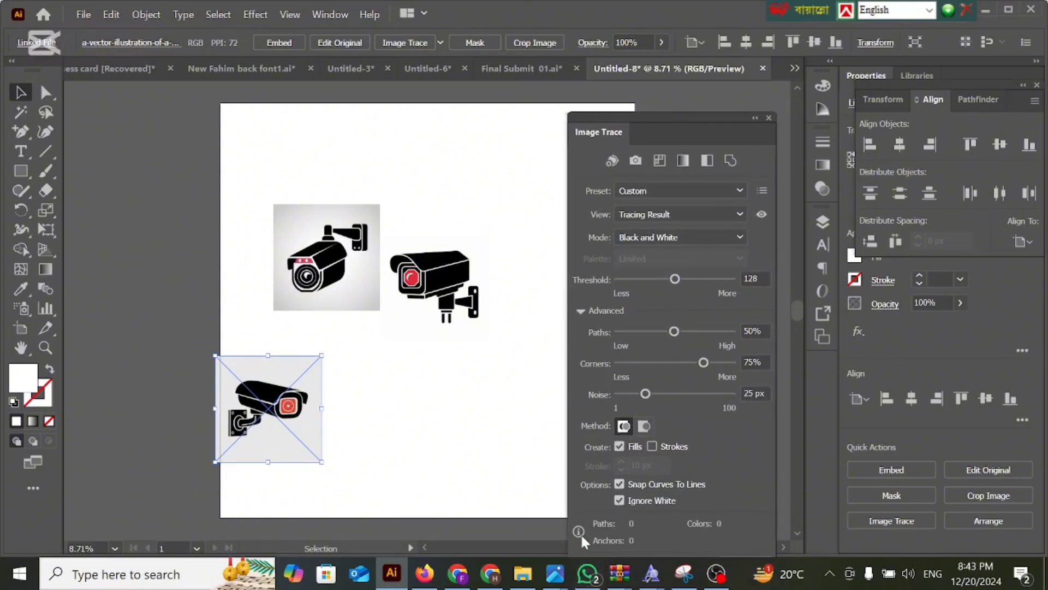
{"action": "left_click_drag", "start_coordinate": [657, 117], "coordinate": [657, 70]}
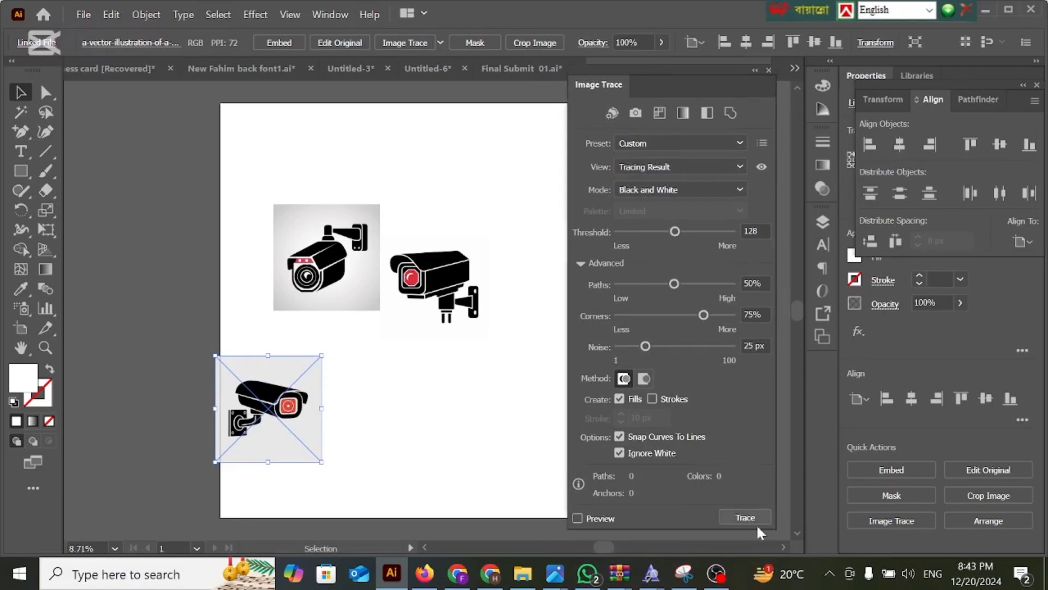
{"action": "left_click", "coordinate": [578, 519]}
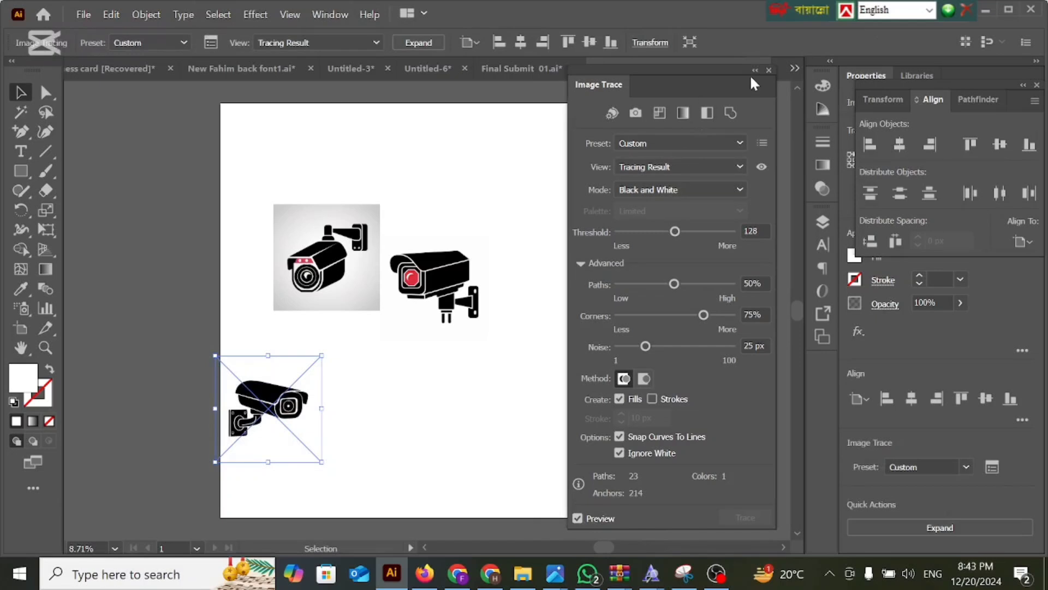
{"action": "left_click", "coordinate": [770, 69]}
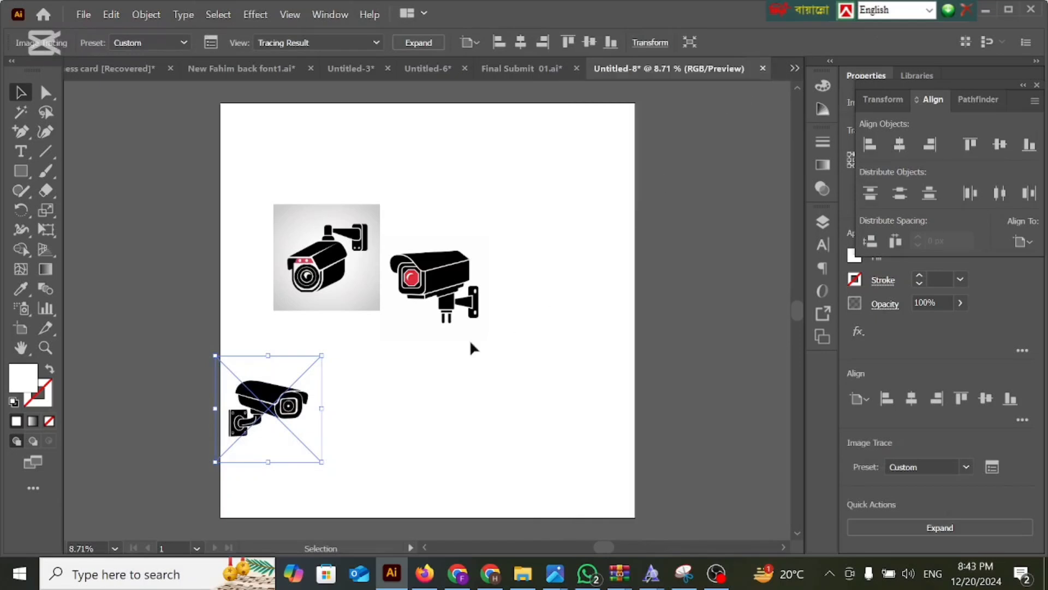
Expand the traced camera into vector paths and enlarge it to span most of the artboard's width.
{"action": "left_click", "coordinate": [419, 43]}
{"action": "mouse_move", "coordinate": [292, 415]}
{"action": "left_mouse_down"}
{"action": "mouse_move", "coordinate": [394, 412]}
{"action": "mouse_move", "coordinate": [531, 515]}
{"action": "mouse_move", "coordinate": [589, 418]}
{"action": "mouse_move", "coordinate": [543, 387]}
{"action": "left_mouse_up"}
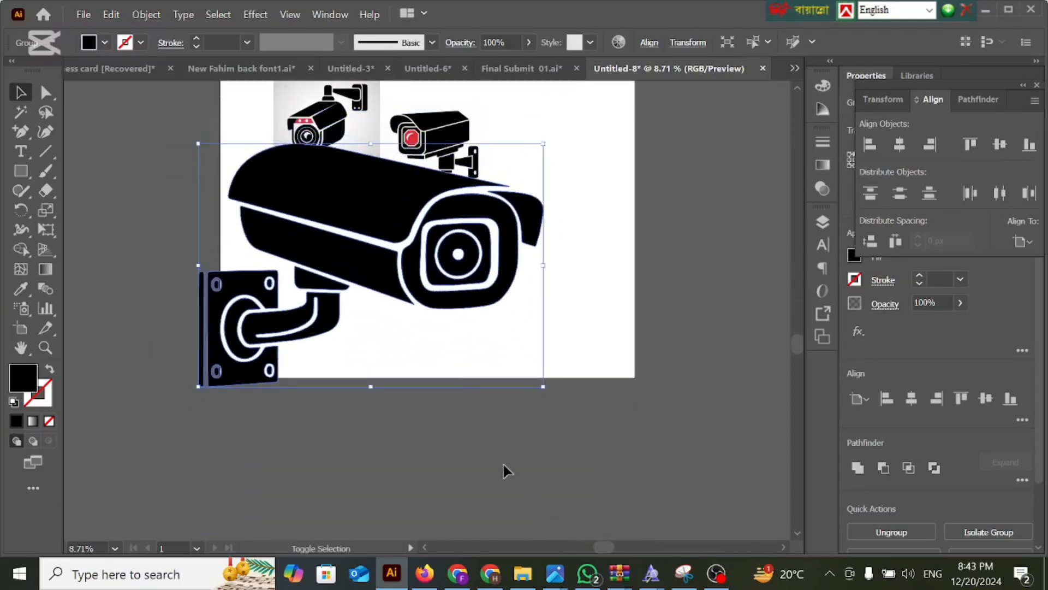
{"action": "left_click_drag", "start_coordinate": [442, 278], "coordinate": [481, 335]}
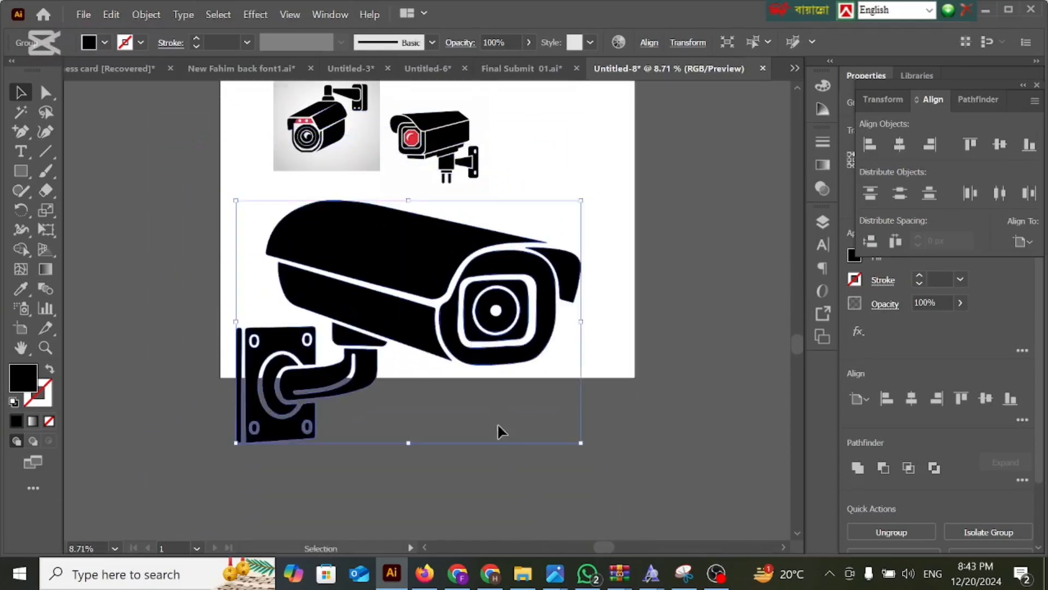
{"action": "left_click", "coordinate": [639, 369]}
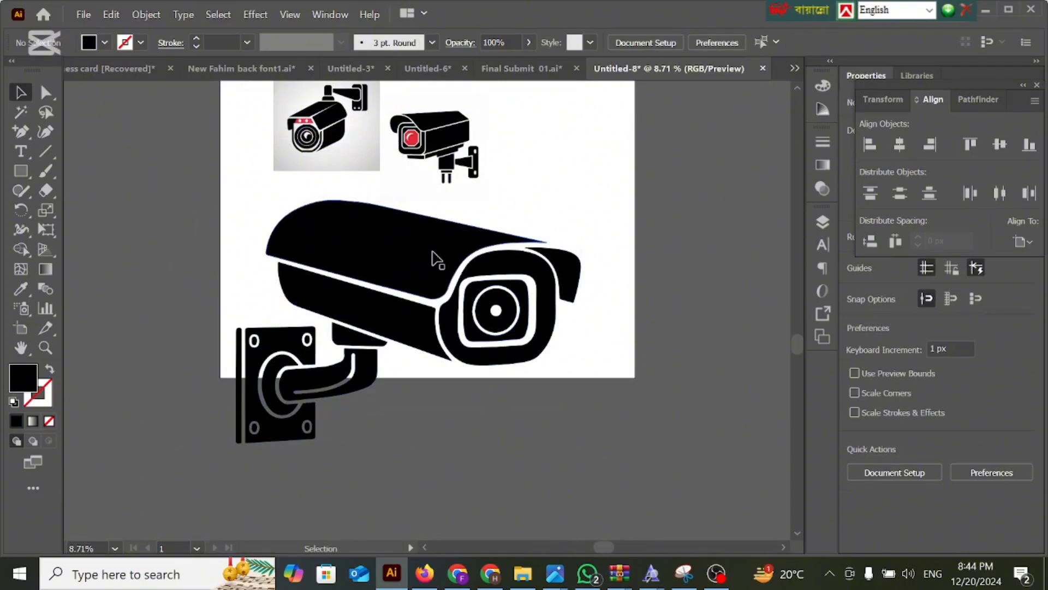
Delete the two untraced security camera images above the enlarged camera.
{"action": "left_click", "coordinate": [434, 145]}
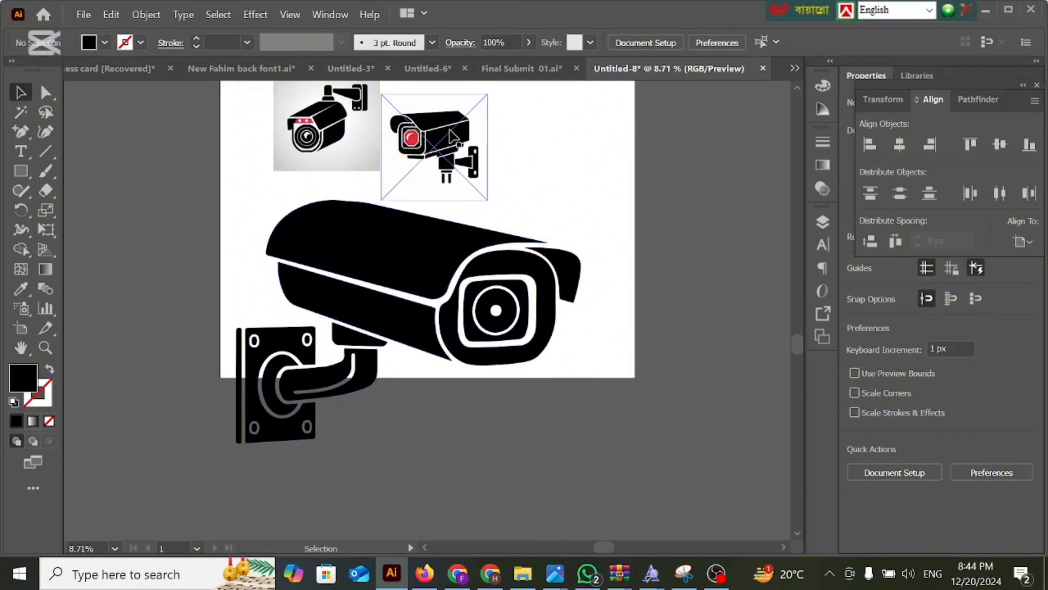
{"action": "scroll", "coordinate": [346, 146], "scroll_direction": "up", "scroll_amount": 1}
{"action": "left_click", "coordinate": [344, 144]}
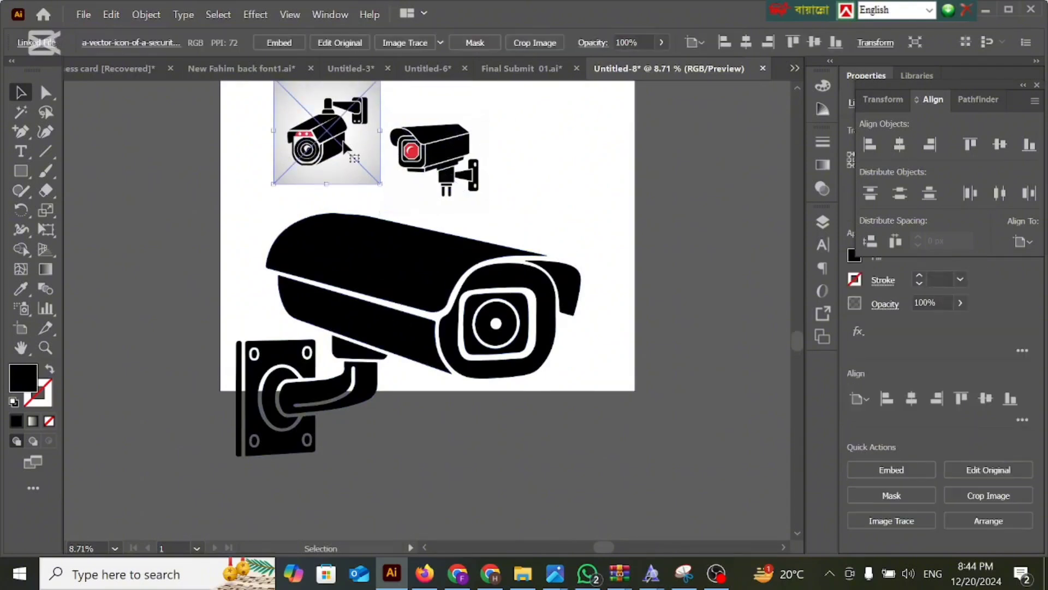
{"action": "left_click", "coordinate": [455, 164], "text": "shift"}
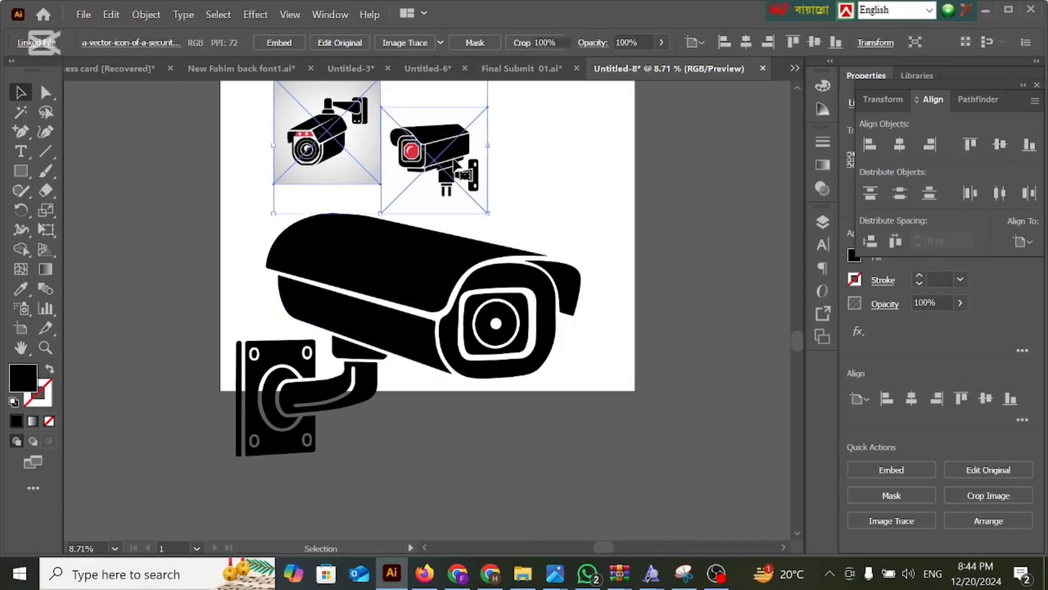
{"action": "key", "text": "Delete"}
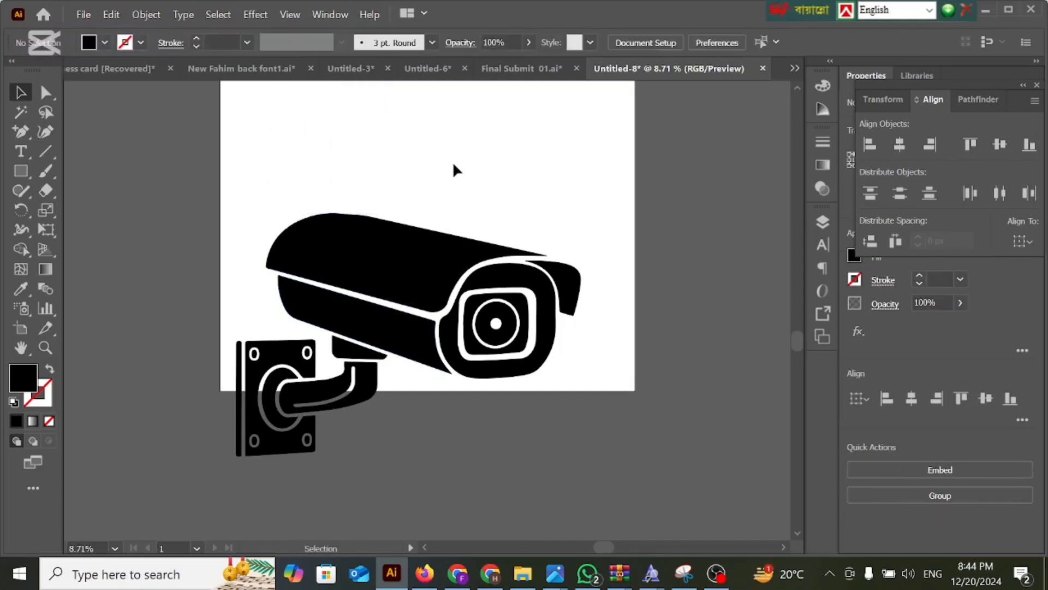
Move the camera artwork up within the artboard and center it horizontally and vertically.
{"action": "left_click_drag", "start_coordinate": [403, 269], "coordinate": [446, 153]}
{"action": "scroll", "coordinate": [456, 235], "scroll_direction": "up", "scroll_amount": 3}
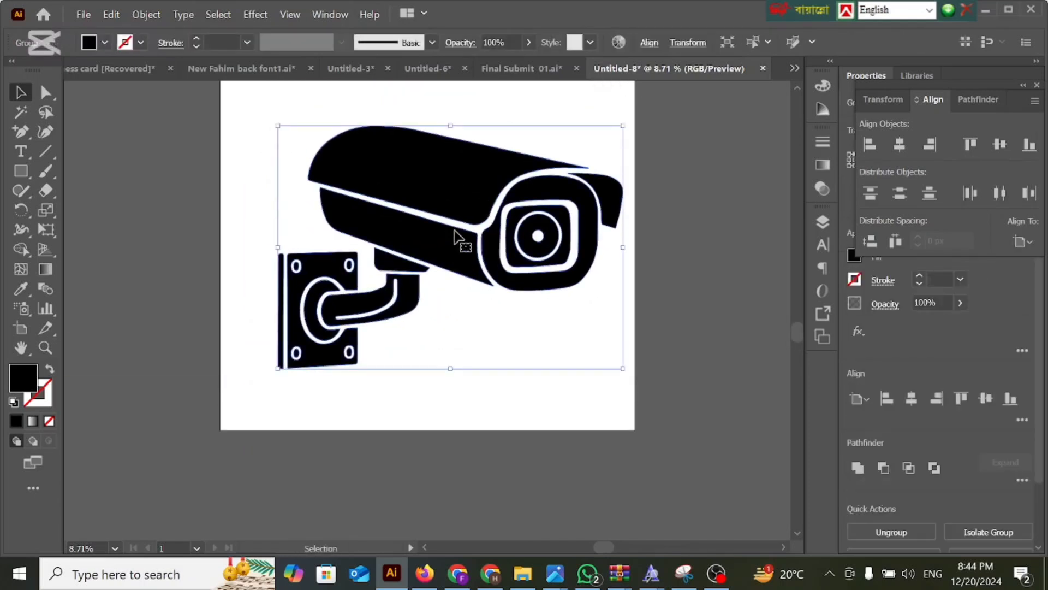
{"action": "scroll", "coordinate": [668, 288], "scroll_direction": "up", "scroll_amount": 3}
{"action": "scroll", "coordinate": [668, 288], "scroll_direction": "up", "scroll_amount": 1}
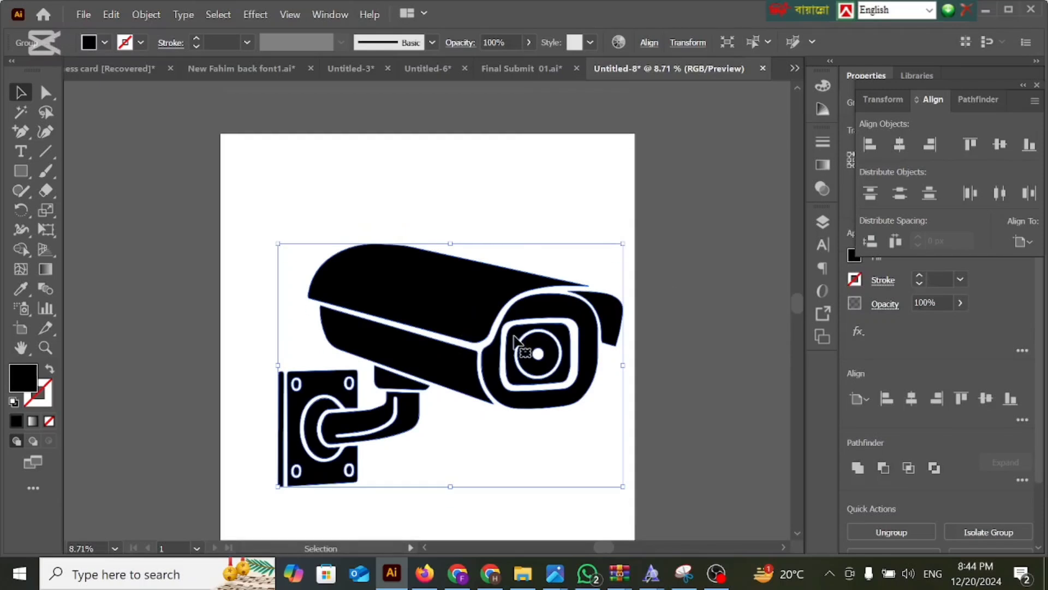
{"action": "left_click_drag", "start_coordinate": [519, 350], "coordinate": [507, 325]}
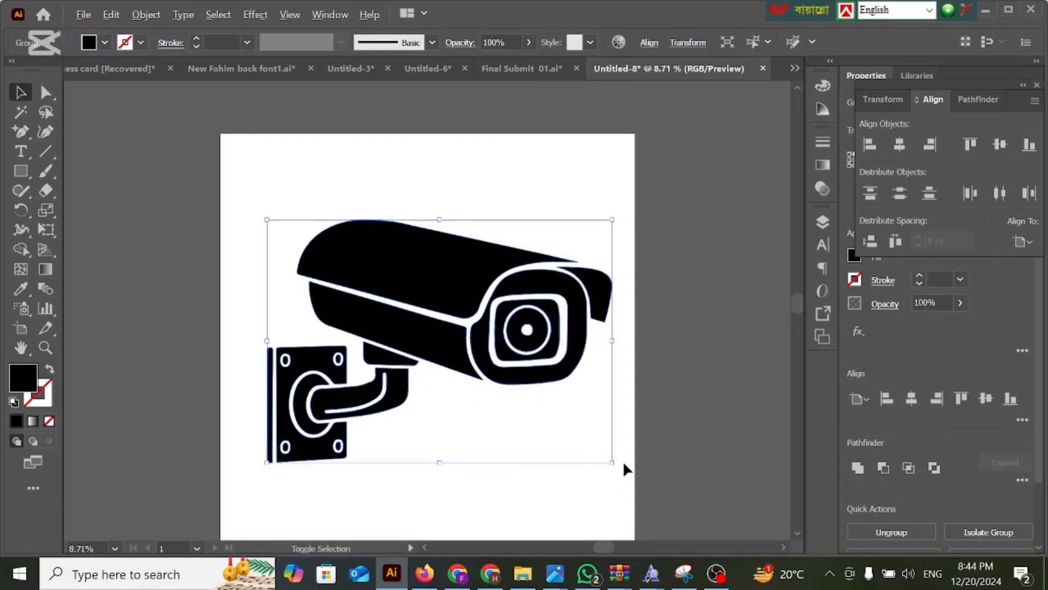
{"action": "mouse_move", "coordinate": [613, 460]}
{"action": "left_mouse_down"}
{"action": "mouse_move", "coordinate": [604, 440]}
{"action": "mouse_move", "coordinate": [613, 462]}
{"action": "left_mouse_up"}
{"action": "left_click_drag", "start_coordinate": [516, 325], "coordinate": [514, 348]}
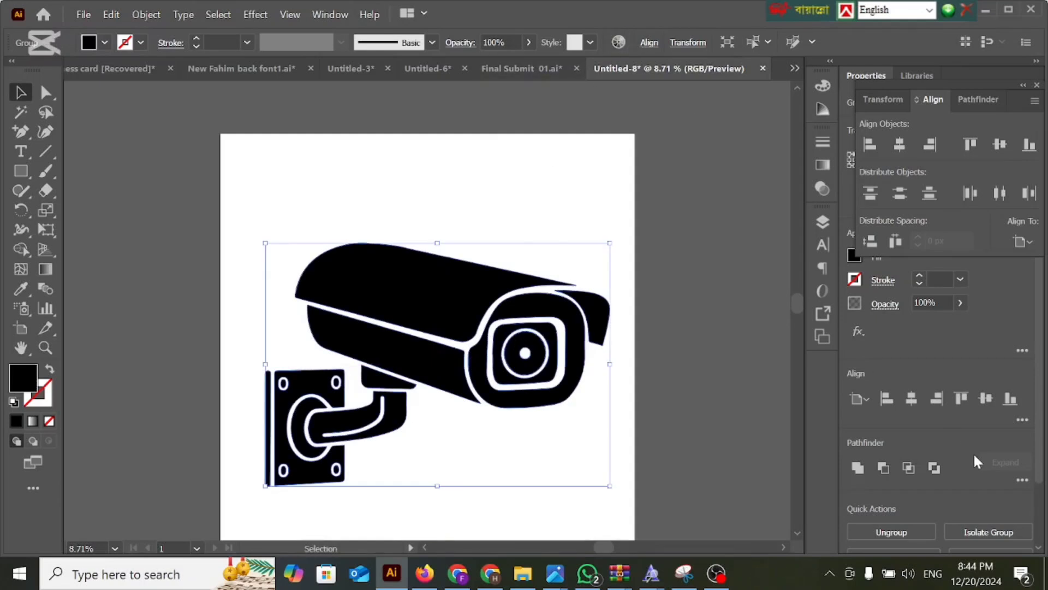
{"action": "left_click", "coordinate": [912, 398]}
{"action": "left_click", "coordinate": [985, 398]}
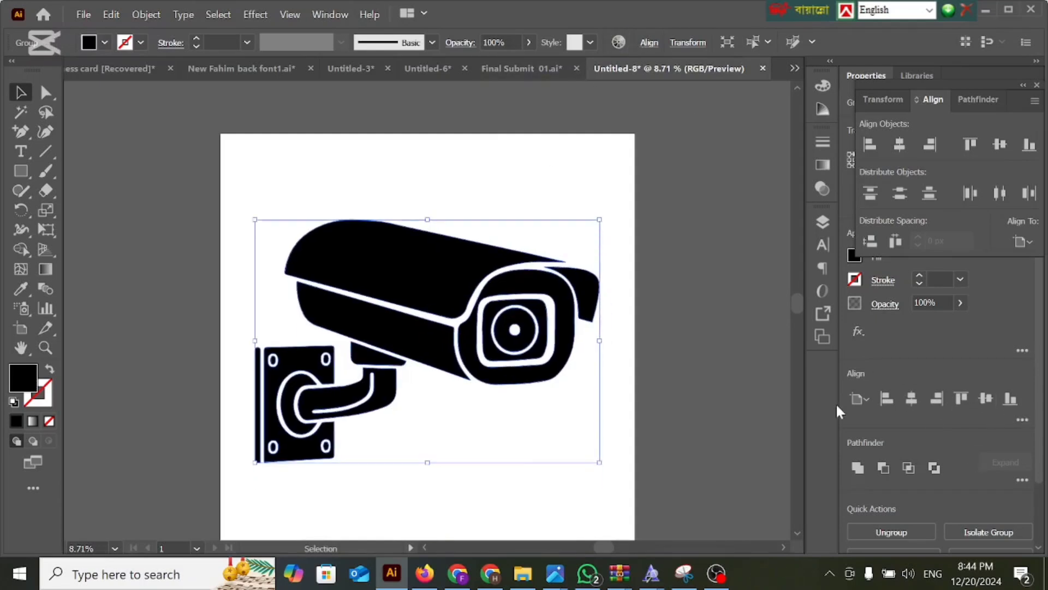
{"action": "left_click", "coordinate": [677, 397]}
Create a 4000 x 4000 px rectangle for the background.
{"action": "scroll", "coordinate": [638, 346], "scroll_direction": "down", "scroll_amount": 1}
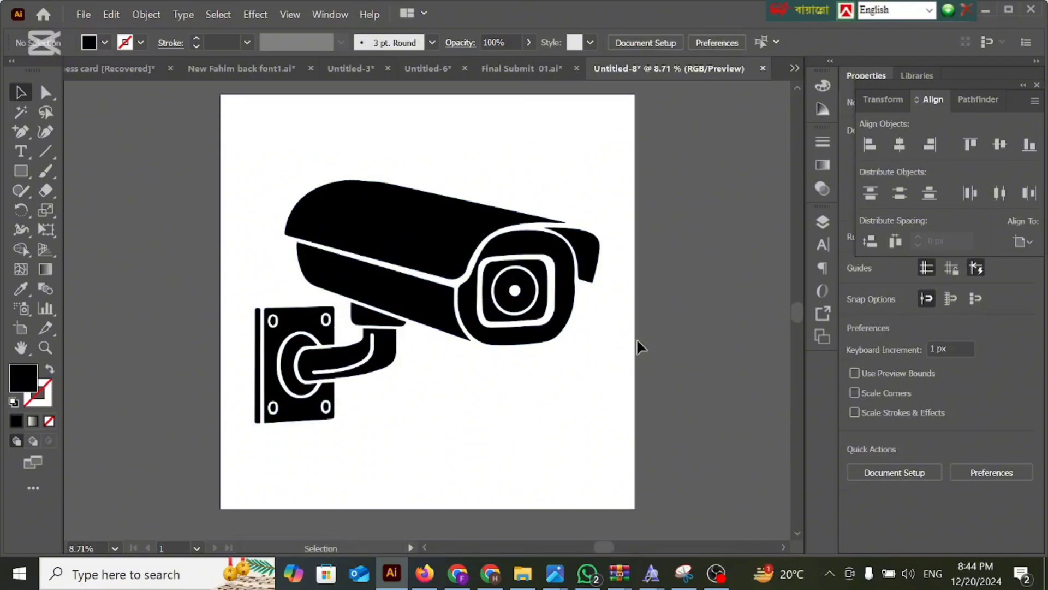
{"action": "left_click", "coordinate": [20, 171]}
{"action": "left_click", "coordinate": [241, 269]}
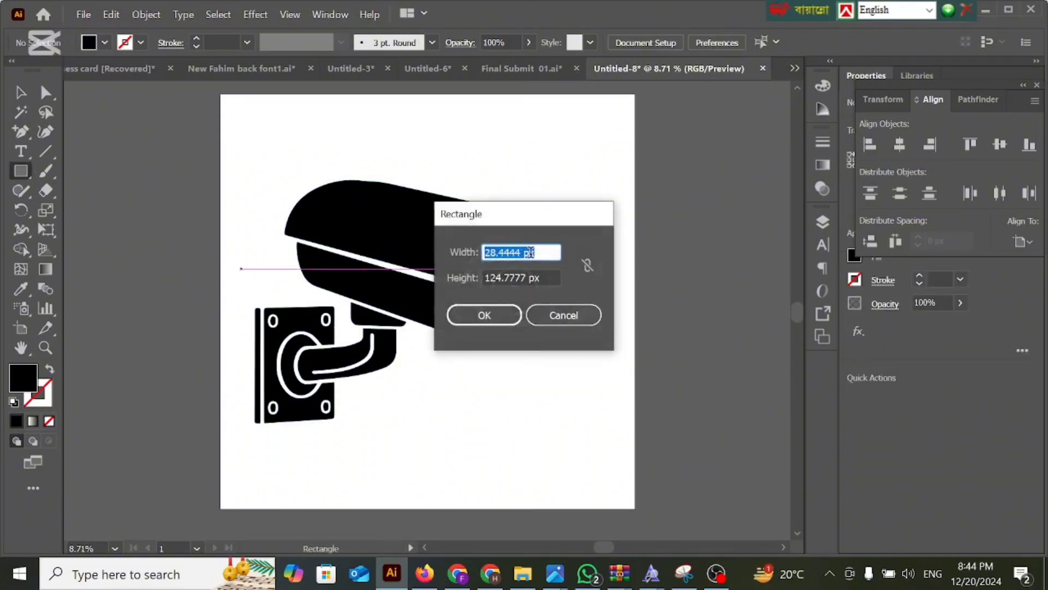
{"action": "type", "text": "4000"}
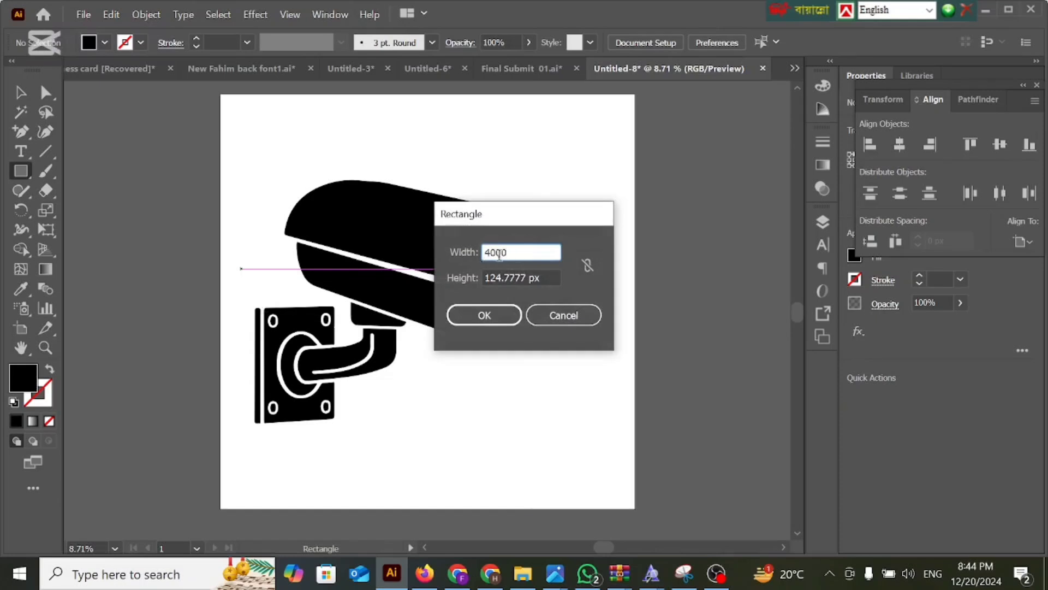
{"action": "double_click", "coordinate": [534, 278]}
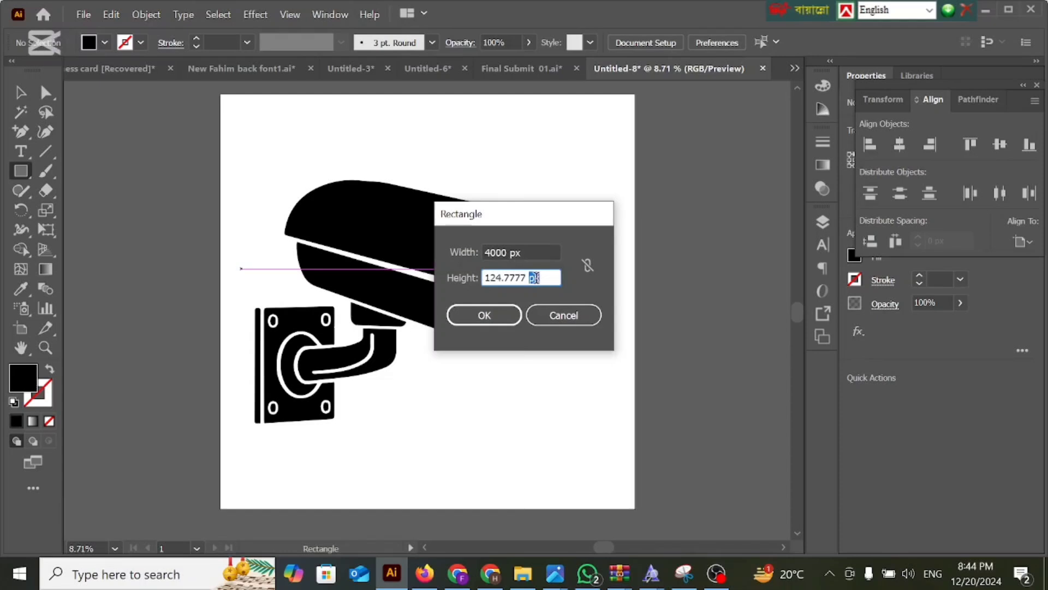
{"action": "key", "text": "BackSpace"}
{"action": "key", "text": "BackSpace"}
{"action": "key", "text": "BackSpace"}
{"action": "key", "text": "BackSpace"}
{"action": "key", "text": "BackSpace"}
{"action": "key", "text": "BackSpace"}
{"action": "key", "text": "BackSpace"}
{"action": "key", "text": "BackSpace"}
{"action": "key", "text": "BackSpace"}
{"action": "type", "text": "4000"}
{"action": "left_click", "coordinate": [485, 315]}
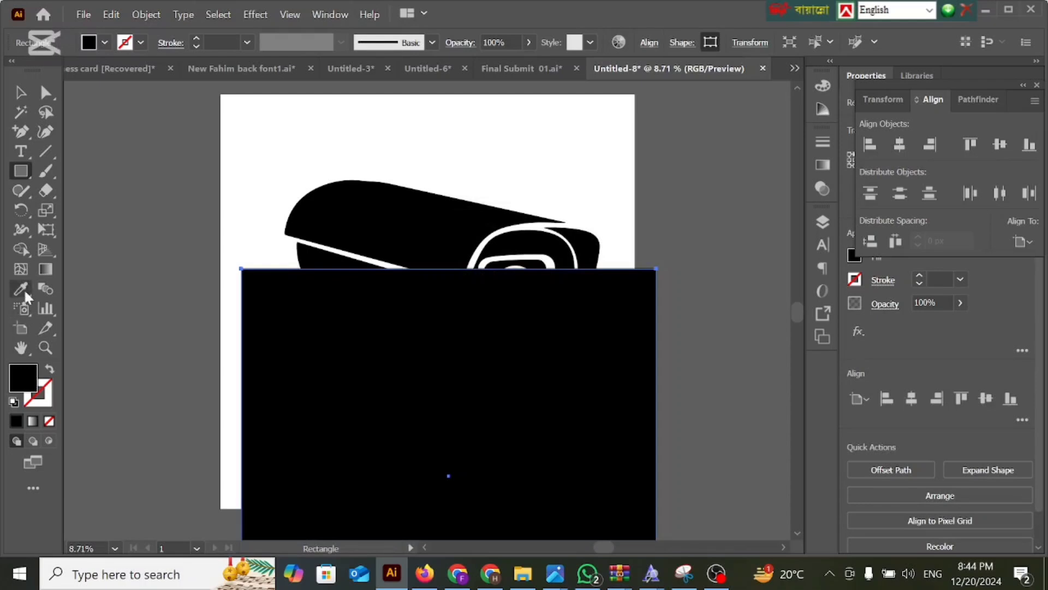
Fill the new square with white sampled from the empty artboard area using the Eyedropper.
{"action": "left_click", "coordinate": [24, 292]}
{"action": "left_click", "coordinate": [258, 155]}
{"action": "left_click", "coordinate": [19, 91]}
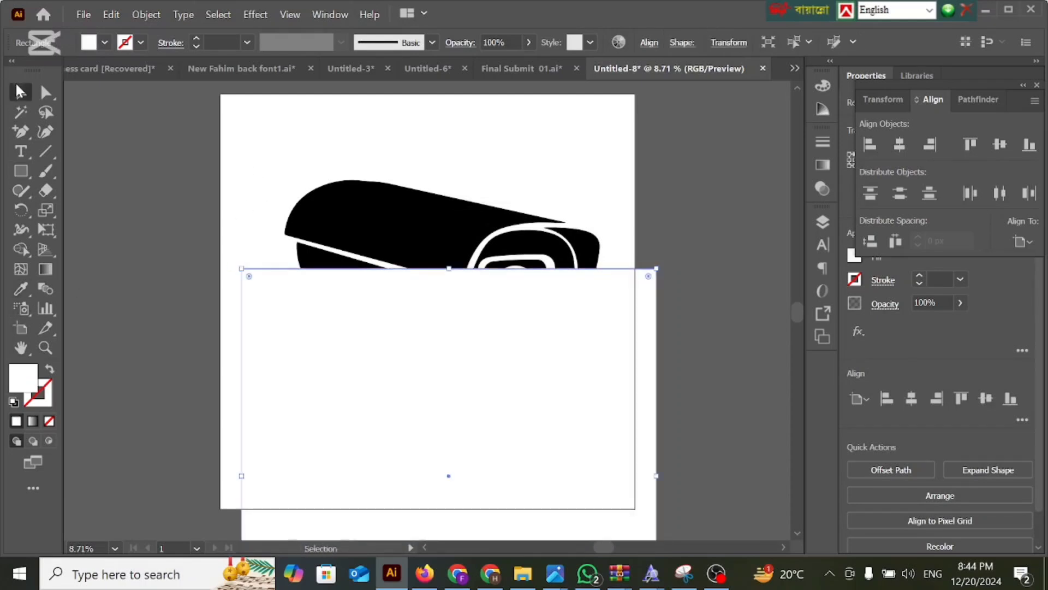
Center the white square on the artboard and send it to the back, behind the camera.
{"action": "left_click", "coordinate": [911, 398]}
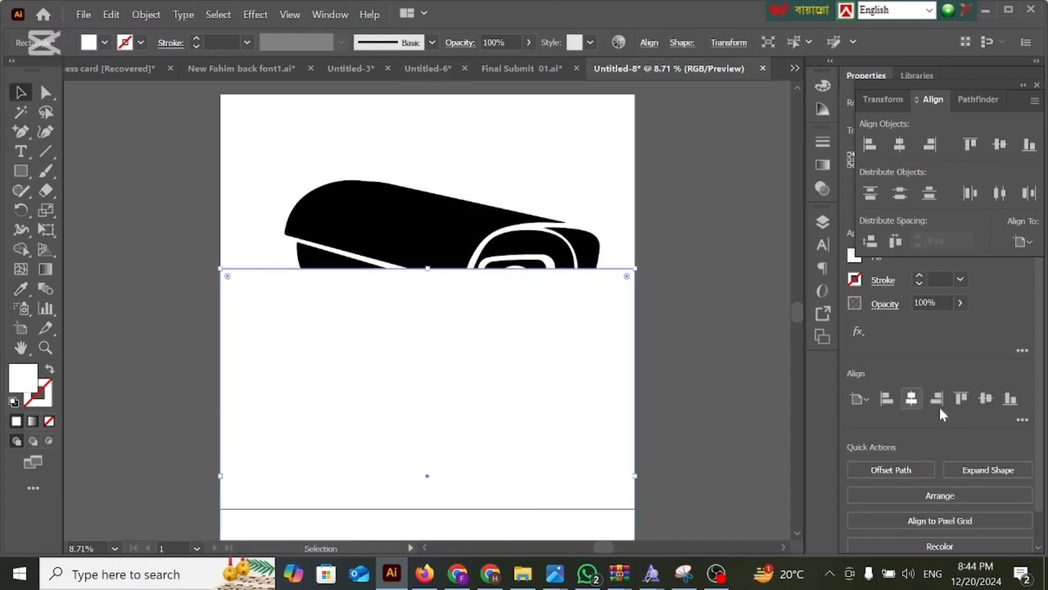
{"action": "left_click", "coordinate": [986, 398]}
{"action": "right_click", "coordinate": [489, 308]}
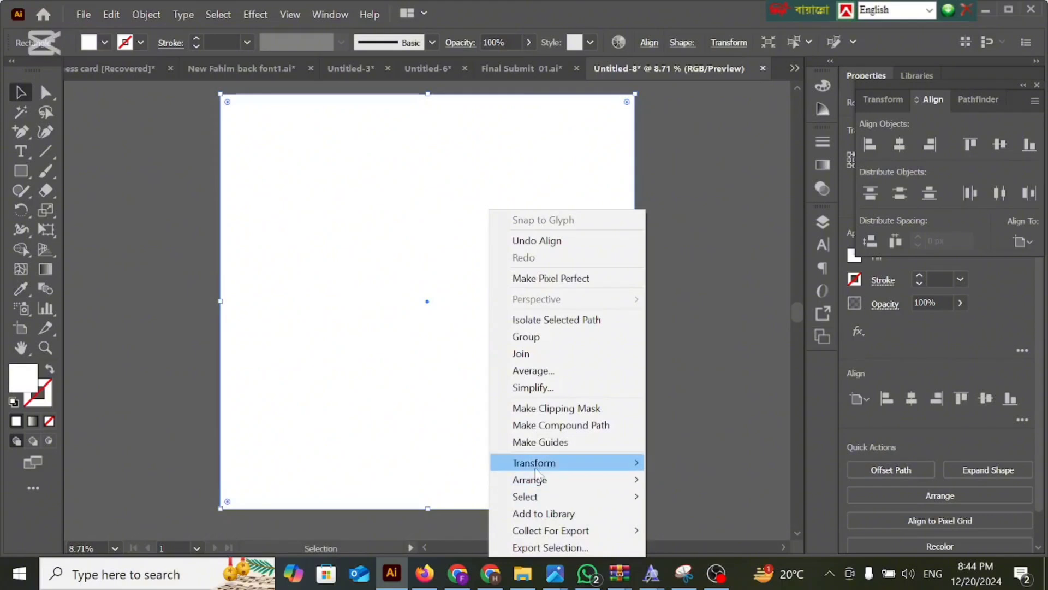
{"action": "mouse_move", "coordinate": [536, 483]}
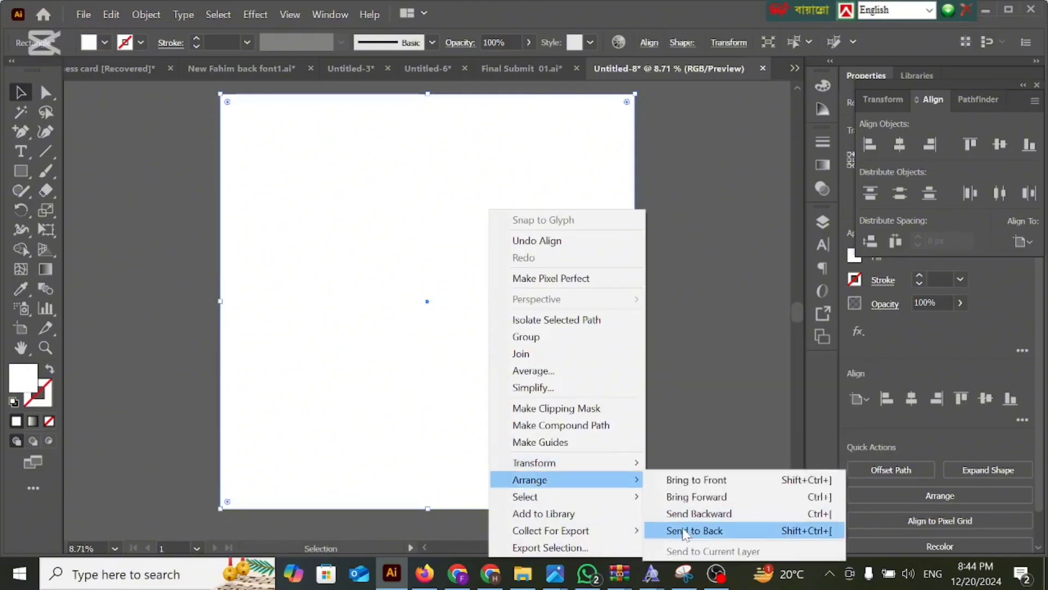
{"action": "left_click", "coordinate": [695, 530]}
{"action": "left_click", "coordinate": [655, 324]}
Start saving the finished camera artwork as a new file.
{"action": "scroll", "coordinate": [600, 311], "scroll_direction": "up", "scroll_amount": 2}
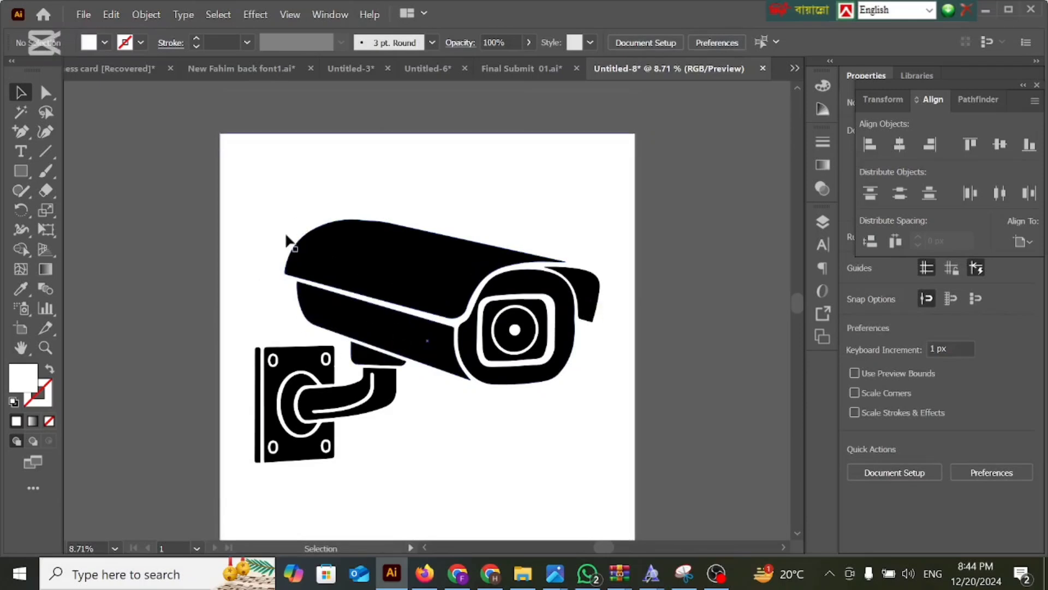
{"action": "scroll", "coordinate": [287, 229], "scroll_direction": "down", "scroll_amount": 1}
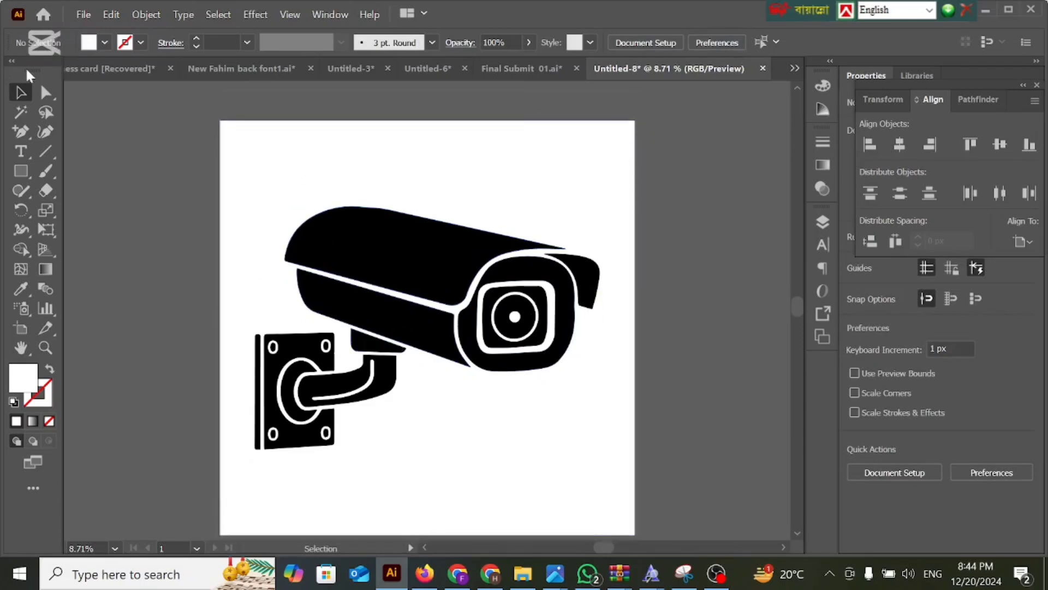
{"action": "left_click", "coordinate": [84, 15]}
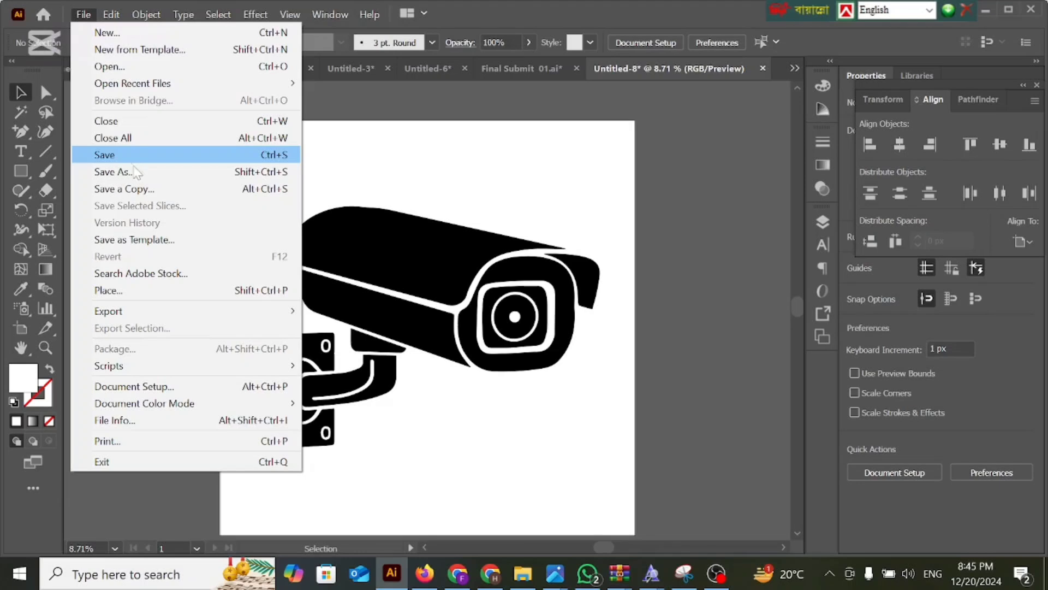
{"action": "left_click", "coordinate": [135, 172]}
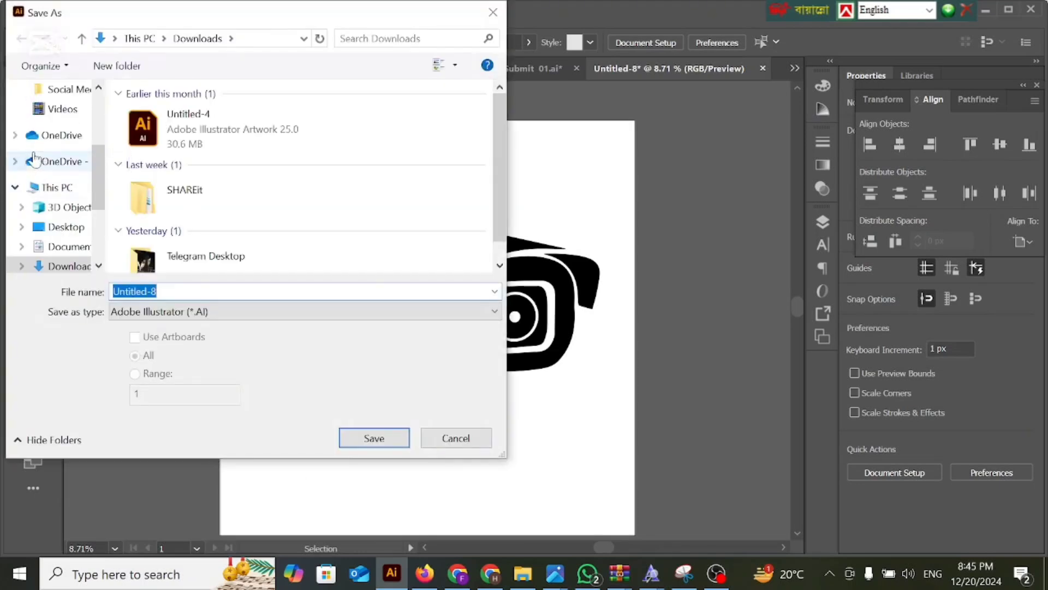
Look through the Social Media Banner Design, 3D Objects and New Volume (E:) folders for a save location.
{"action": "scroll", "coordinate": [60, 174], "scroll_direction": "up", "scroll_amount": 2}
{"action": "scroll", "coordinate": [61, 174], "scroll_direction": "up", "scroll_amount": 2}
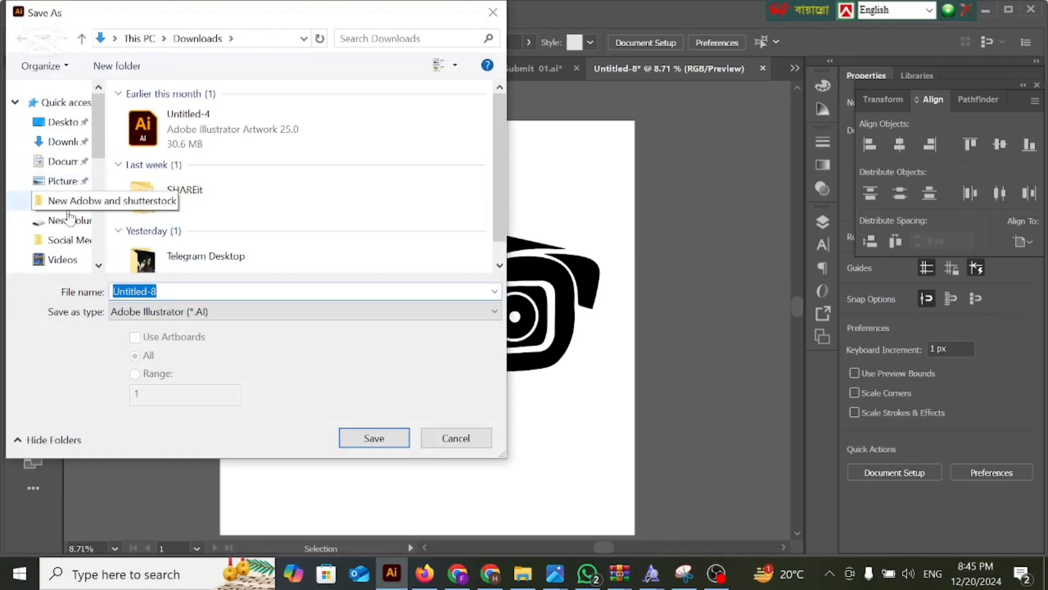
{"action": "left_click", "coordinate": [61, 240]}
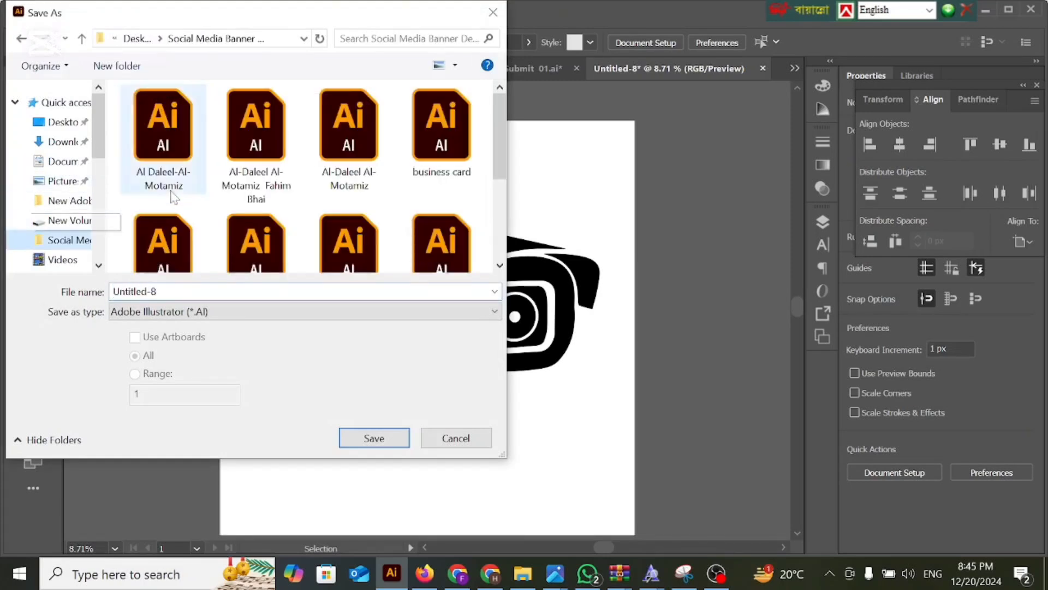
{"action": "scroll", "coordinate": [173, 197], "scroll_direction": "down", "scroll_amount": 5}
{"action": "scroll", "coordinate": [65, 219], "scroll_direction": "down", "scroll_amount": 2}
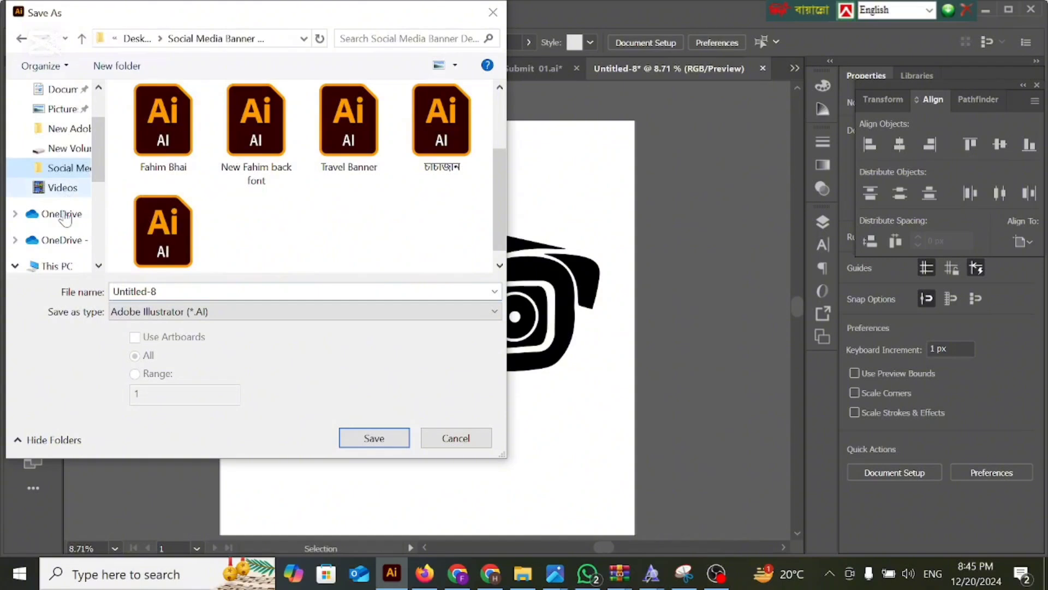
{"action": "scroll", "coordinate": [64, 218], "scroll_direction": "down", "scroll_amount": 2}
{"action": "left_click", "coordinate": [65, 210]}
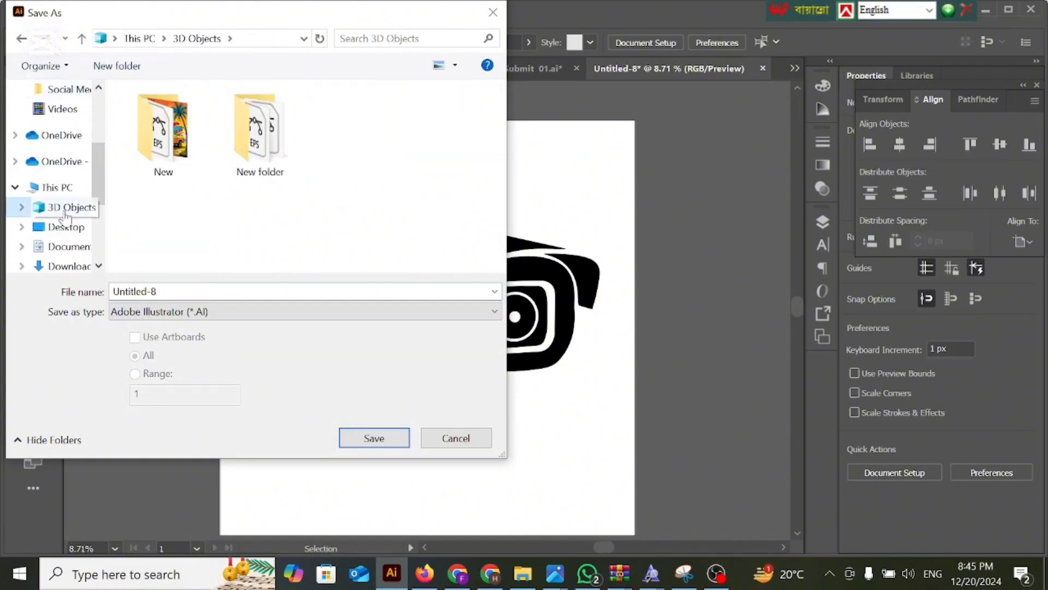
{"action": "scroll", "coordinate": [22, 211], "scroll_direction": "up", "scroll_amount": 2}
{"action": "scroll", "coordinate": [22, 210], "scroll_direction": "up", "scroll_amount": 2}
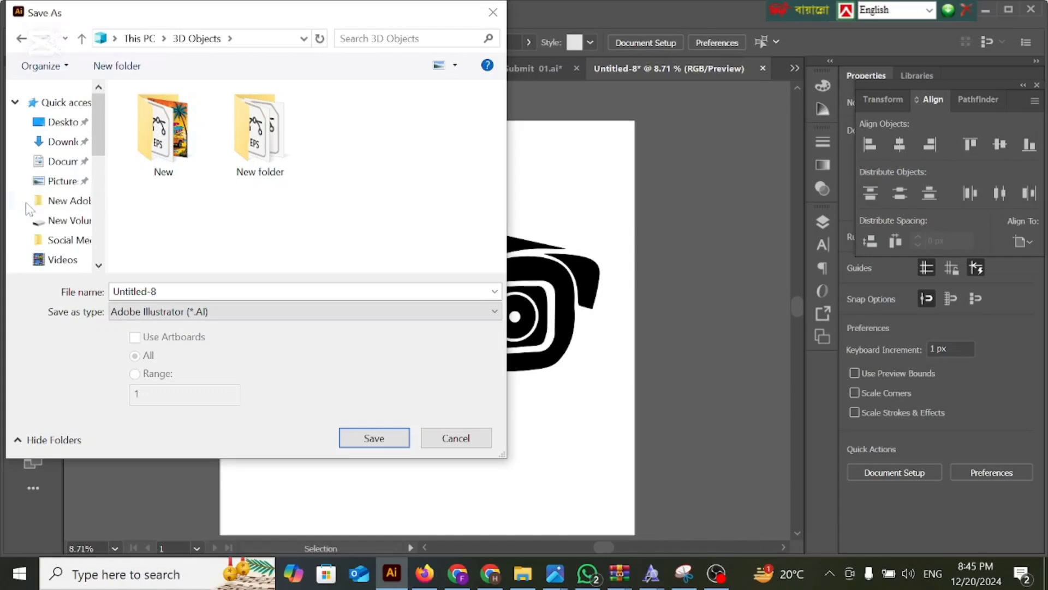
{"action": "left_click", "coordinate": [70, 221]}
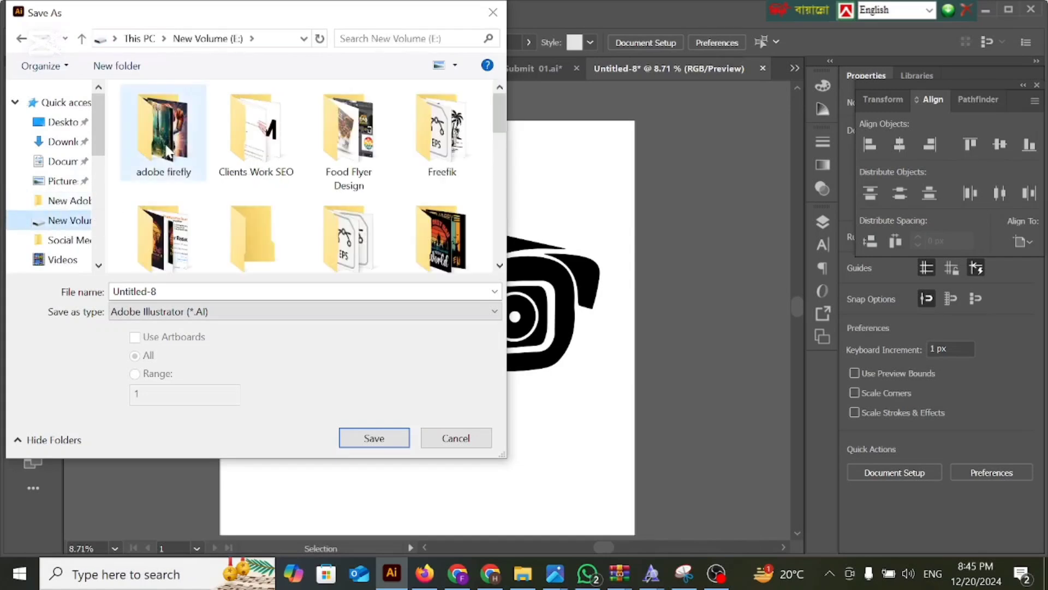
{"action": "scroll", "coordinate": [415, 194], "scroll_direction": "down", "scroll_amount": 2}
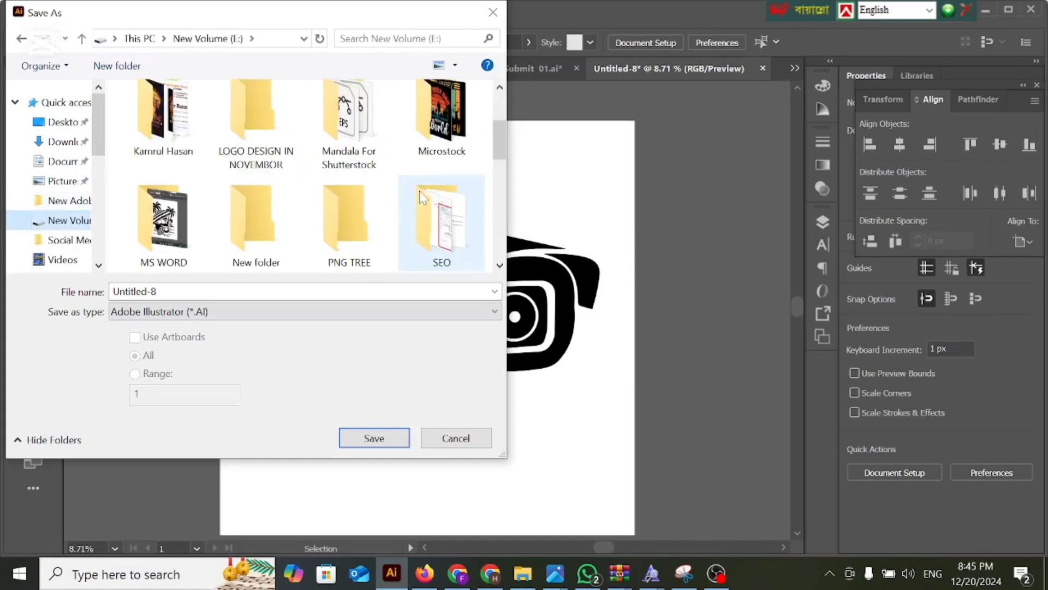
{"action": "scroll", "coordinate": [421, 196], "scroll_direction": "up", "scroll_amount": 2}
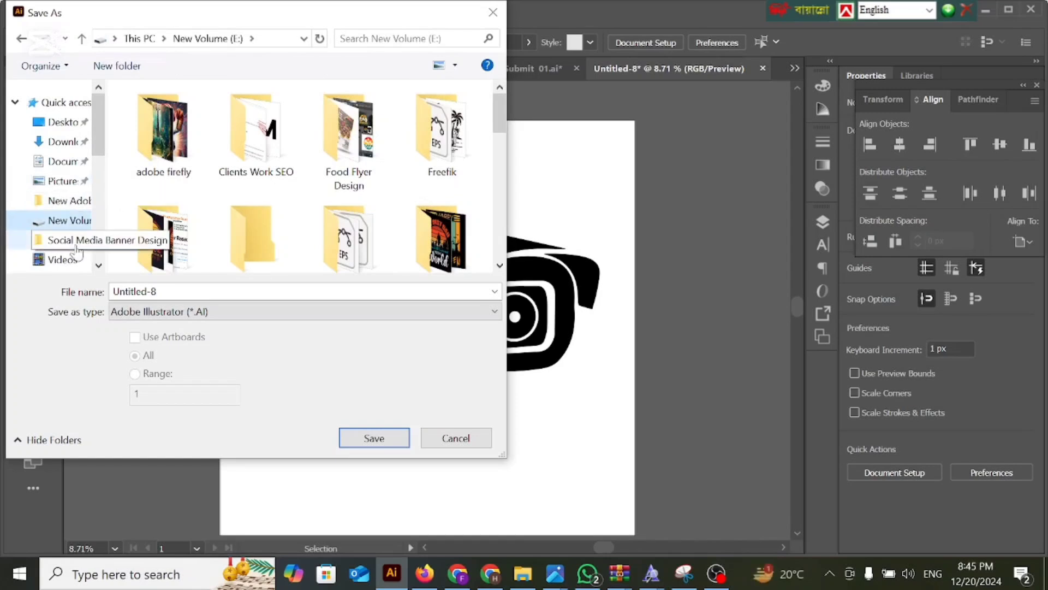
Choose the Desktop as the save location and name the file Security Camera Vector Icon.
{"action": "scroll", "coordinate": [71, 265], "scroll_direction": "down", "scroll_amount": 1}
{"action": "scroll", "coordinate": [65, 237], "scroll_direction": "down", "scroll_amount": 2}
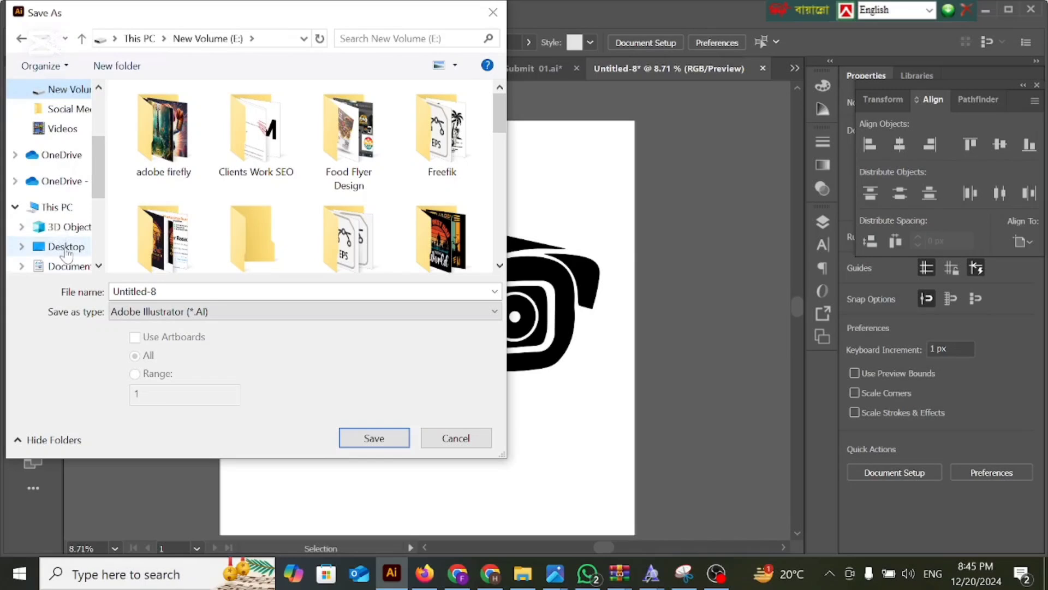
{"action": "left_click", "coordinate": [66, 248]}
{"action": "scroll", "coordinate": [197, 254], "scroll_direction": "down", "scroll_amount": 5}
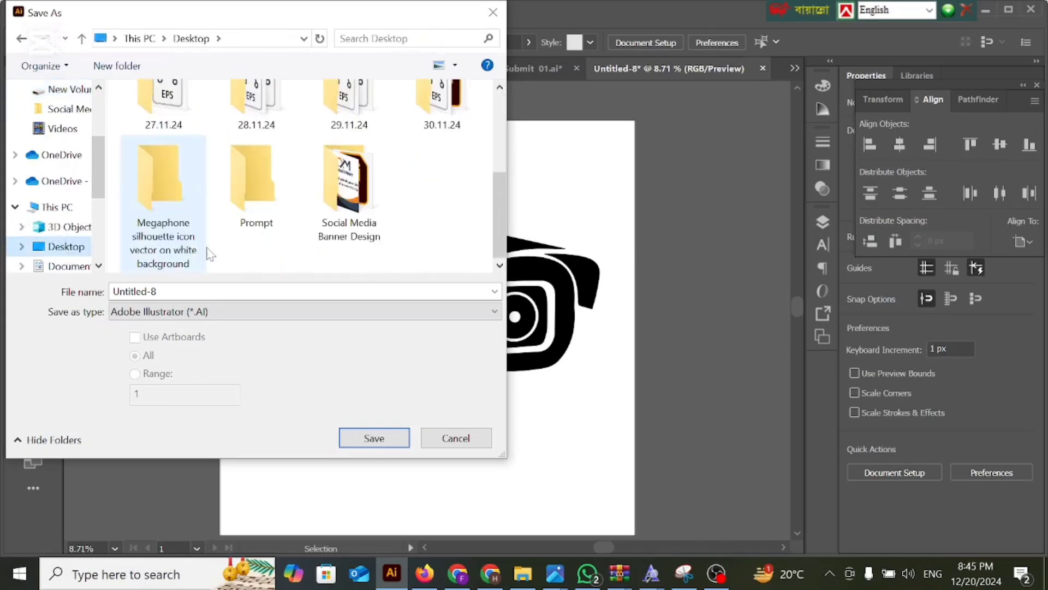
{"action": "key", "text": "alt+n"}
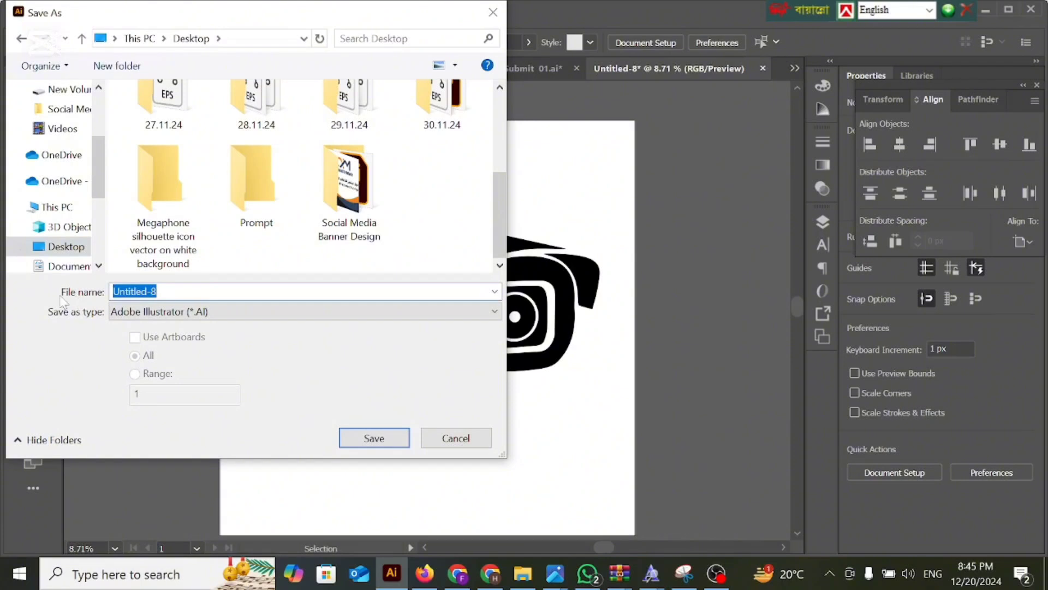
{"action": "type", "text": "Security Camera Vector Icon"}
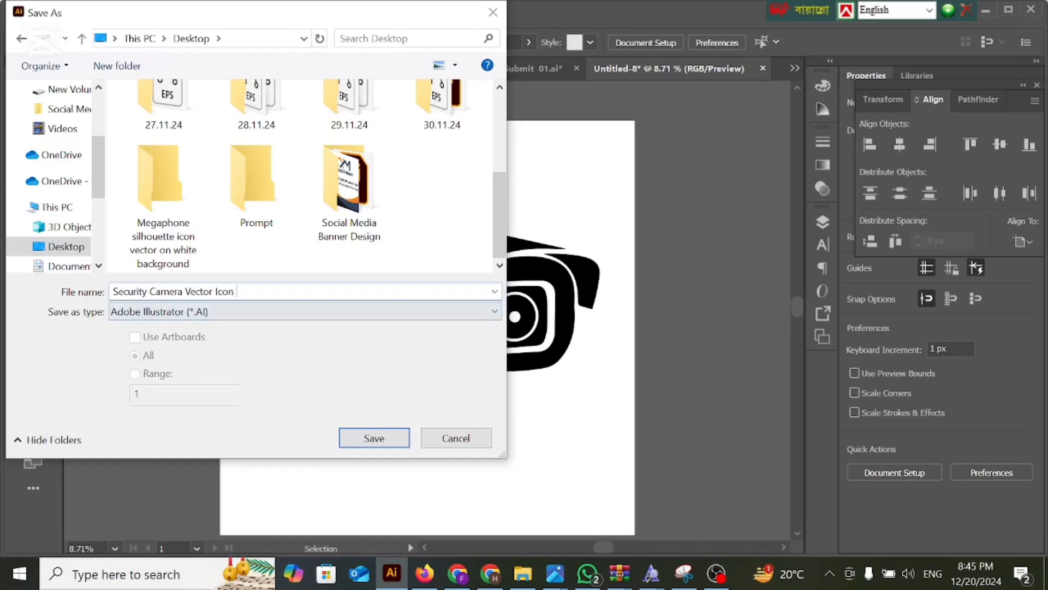
Save the file in Illustrator EPS format with the version set to Illustrator 10 EPS.
{"action": "left_click", "coordinate": [224, 324]}
{"action": "left_click", "coordinate": [218, 359]}
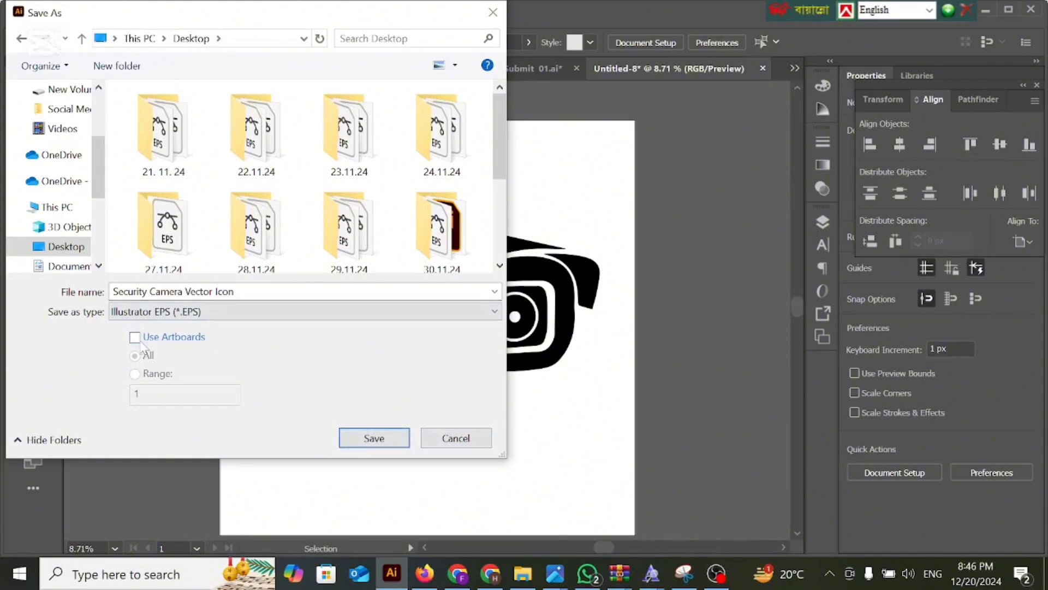
{"action": "left_click", "coordinate": [374, 436]}
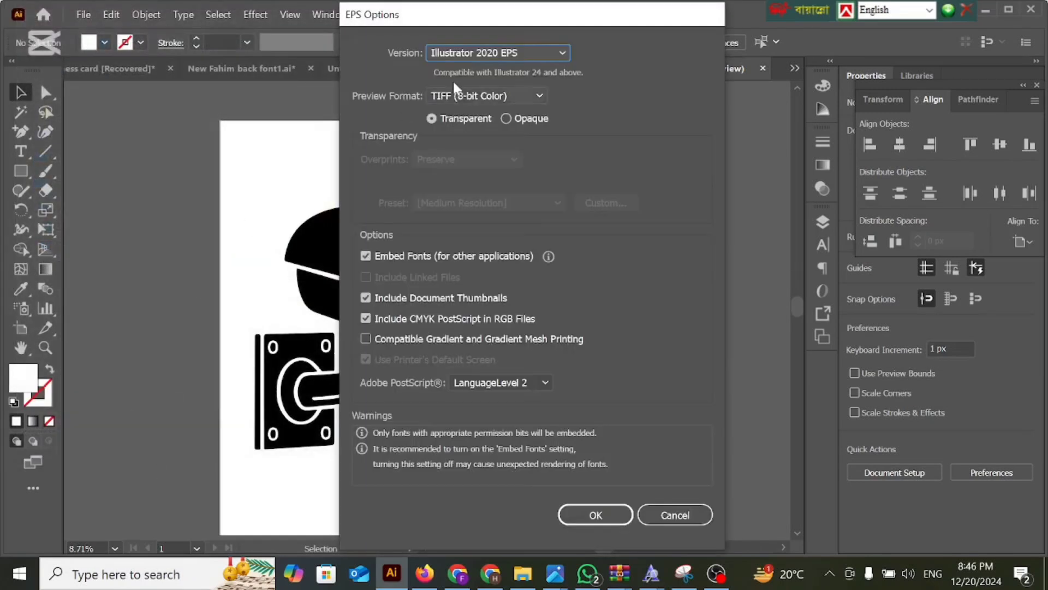
{"action": "left_click", "coordinate": [488, 53]}
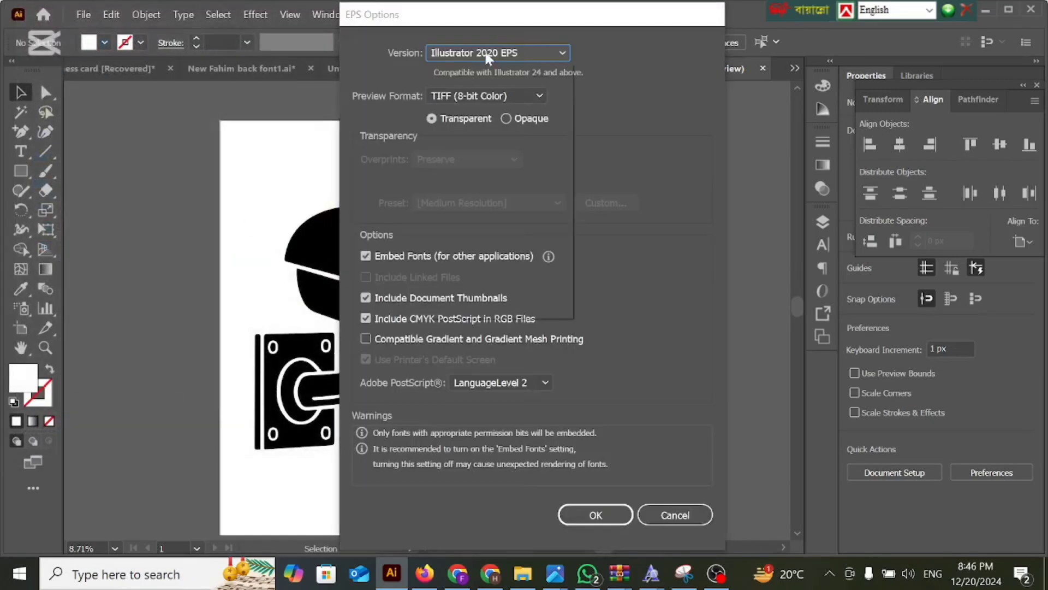
{"action": "left_click", "coordinate": [491, 237]}
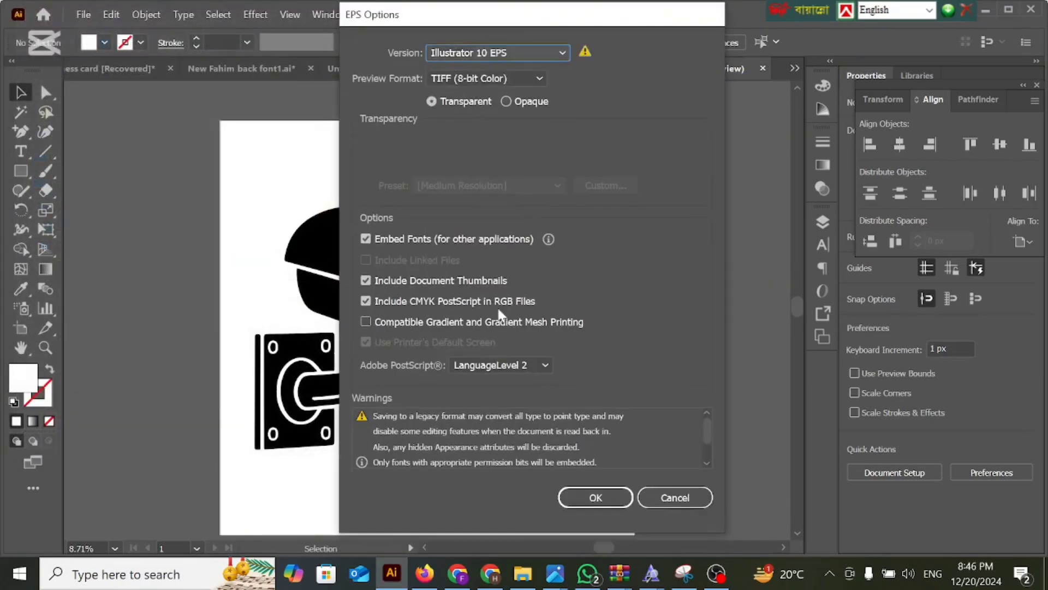
{"action": "left_click", "coordinate": [595, 497]}
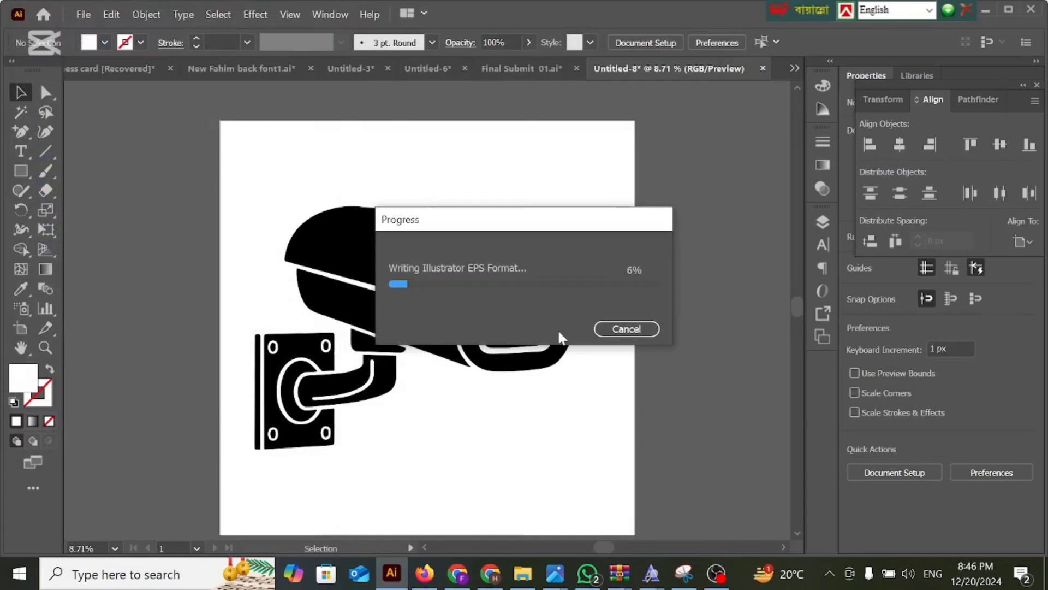
Switch to the Shutterstock contributor page in Chrome and upload the Security Camera Vector Icon EPS file from the Desktop.
{"action": "left_click", "coordinate": [490, 574]}
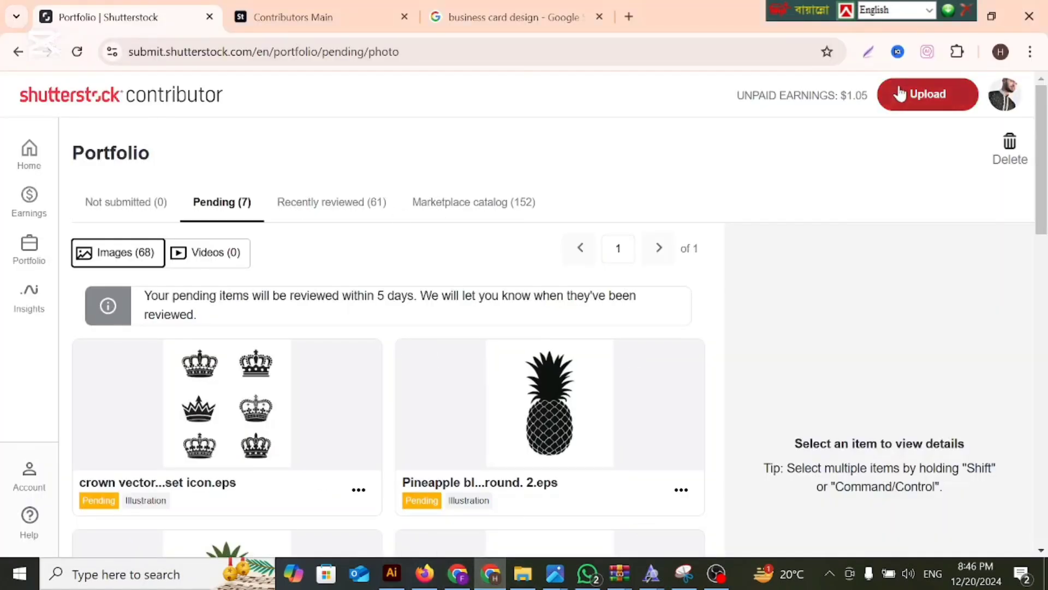
{"action": "left_click", "coordinate": [939, 94]}
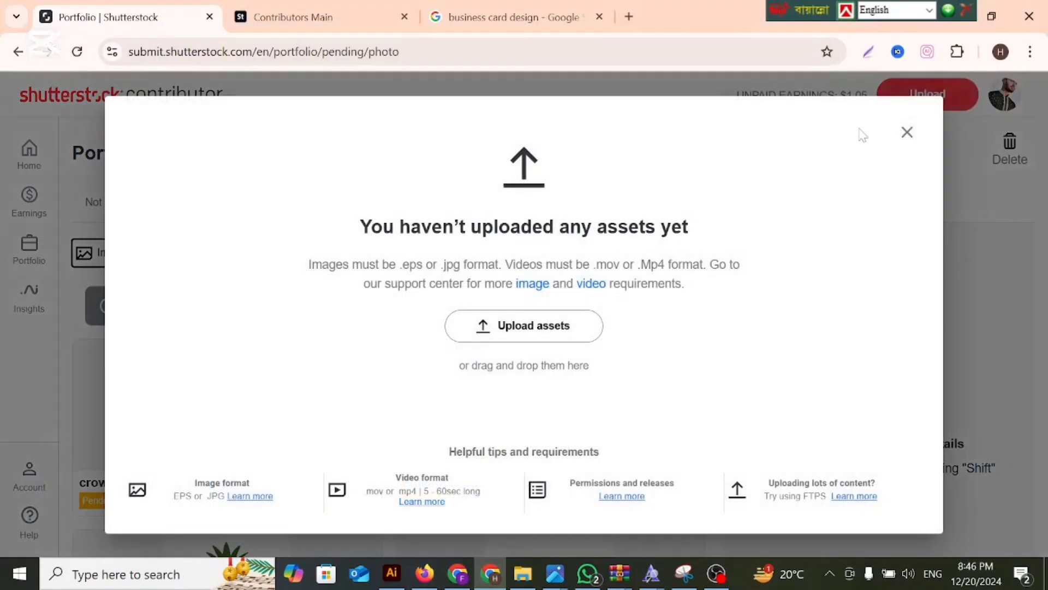
{"action": "left_click", "coordinate": [558, 337]}
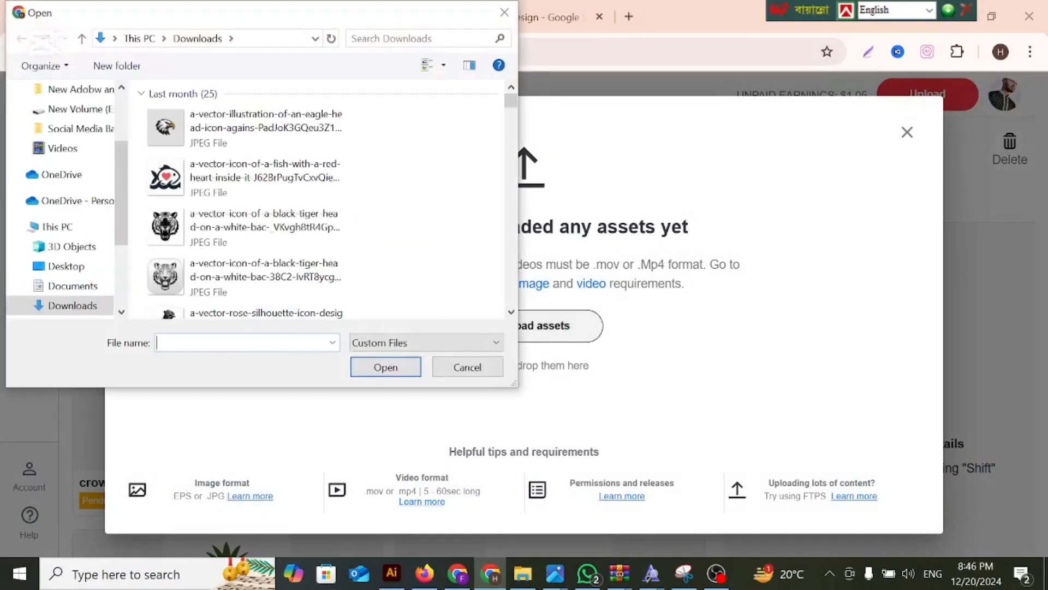
{"action": "scroll", "coordinate": [67, 232], "scroll_direction": "down", "scroll_amount": 3}
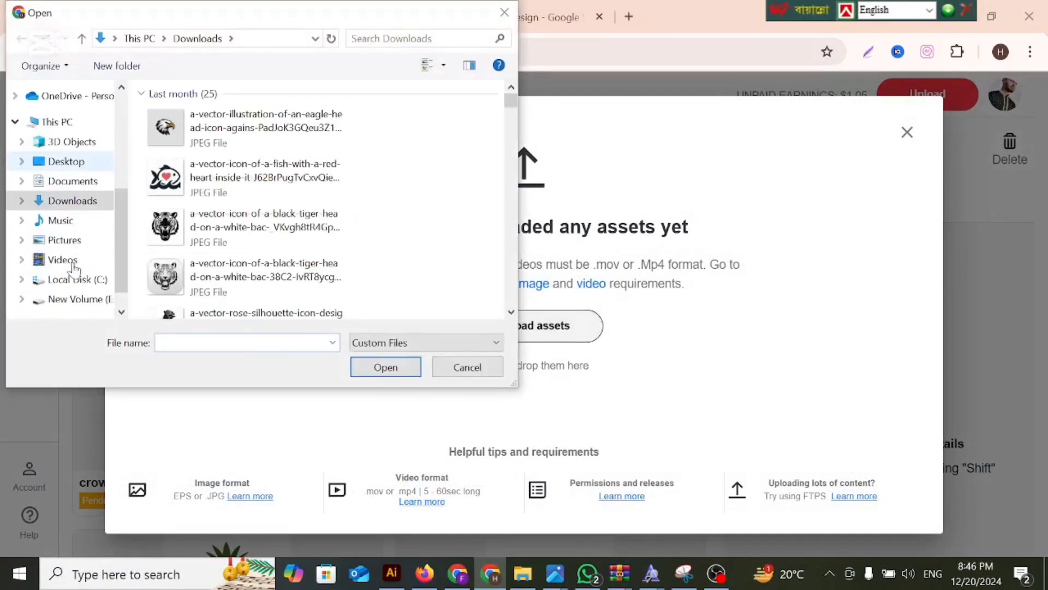
{"action": "left_click", "coordinate": [72, 166]}
{"action": "scroll", "coordinate": [437, 213], "scroll_direction": "down", "scroll_amount": 5}
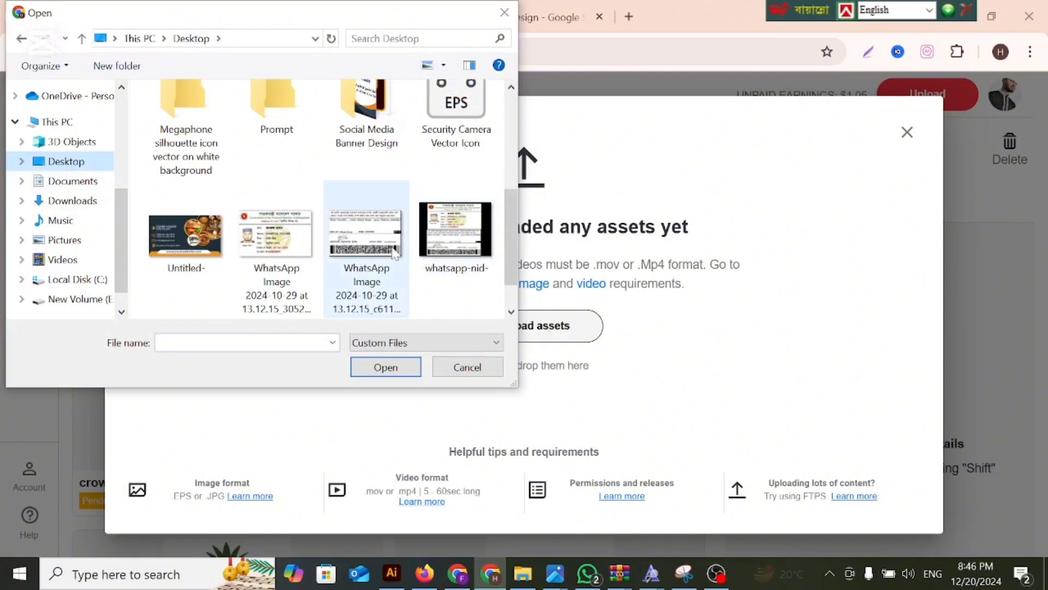
{"action": "left_click", "coordinate": [439, 141]}
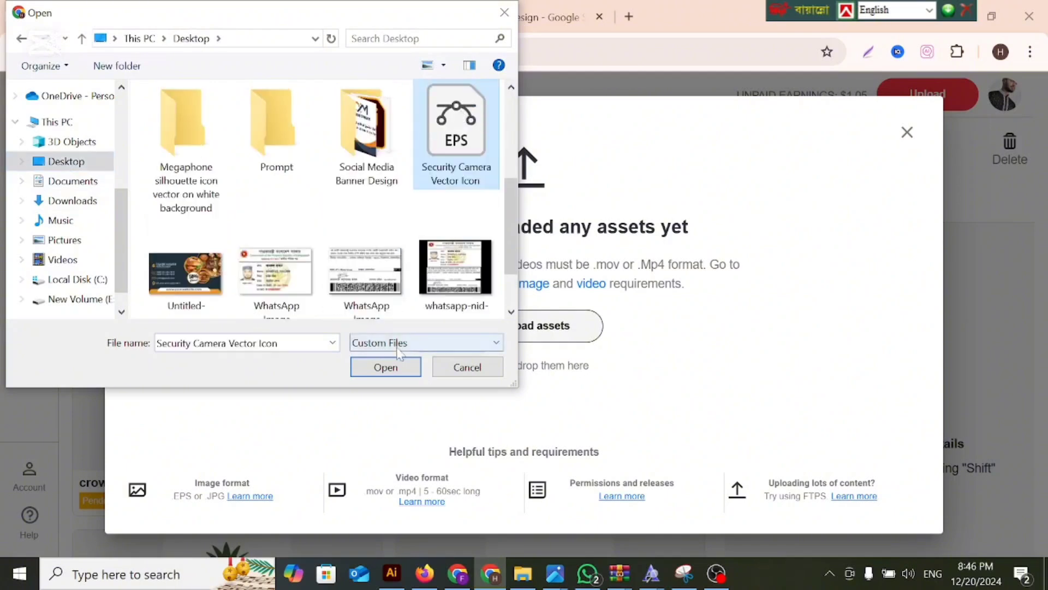
{"action": "left_click", "coordinate": [385, 367]}
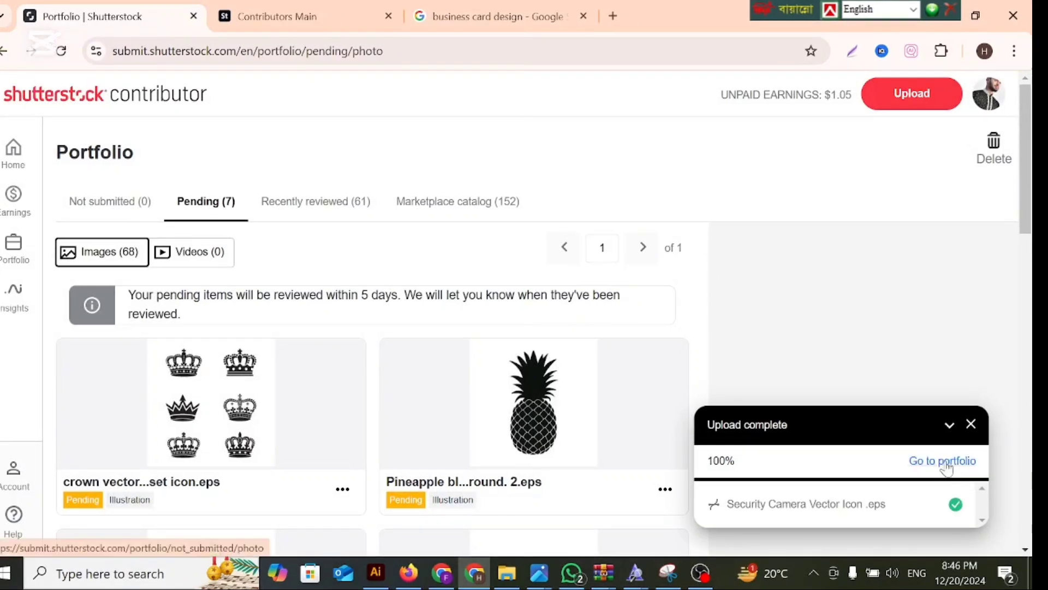
Open the portfolio's Not submitted images, refreshing the list by switching to Pending and back, and dismiss the upload notice.
{"action": "left_click", "coordinate": [946, 464]}
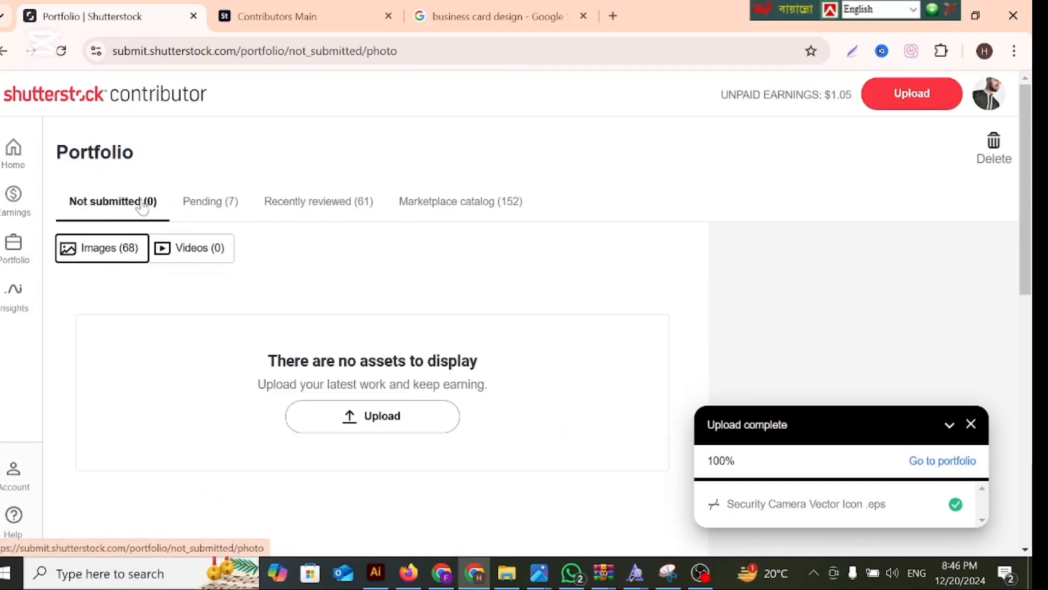
{"action": "left_click", "coordinate": [199, 208]}
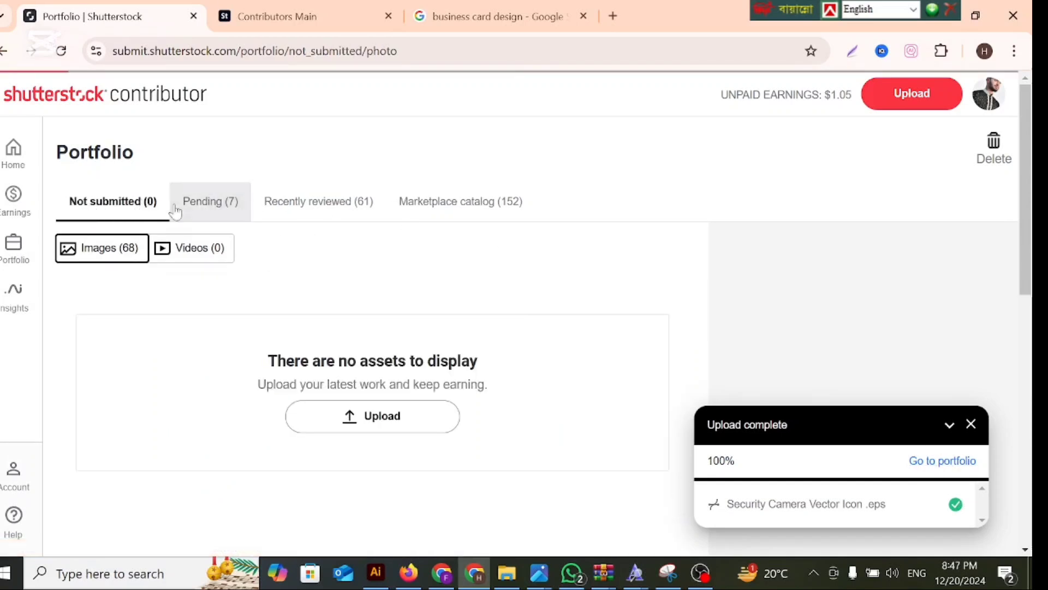
{"action": "left_click", "coordinate": [117, 210]}
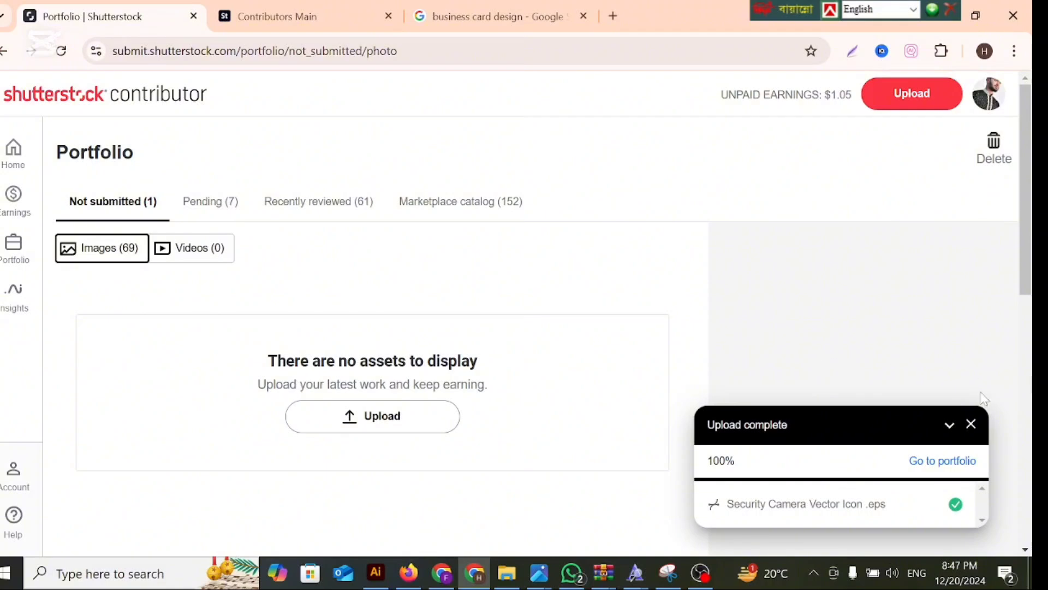
{"action": "left_click", "coordinate": [970, 425]}
{"action": "left_click", "coordinate": [200, 207]}
{"action": "left_click", "coordinate": [122, 204]}
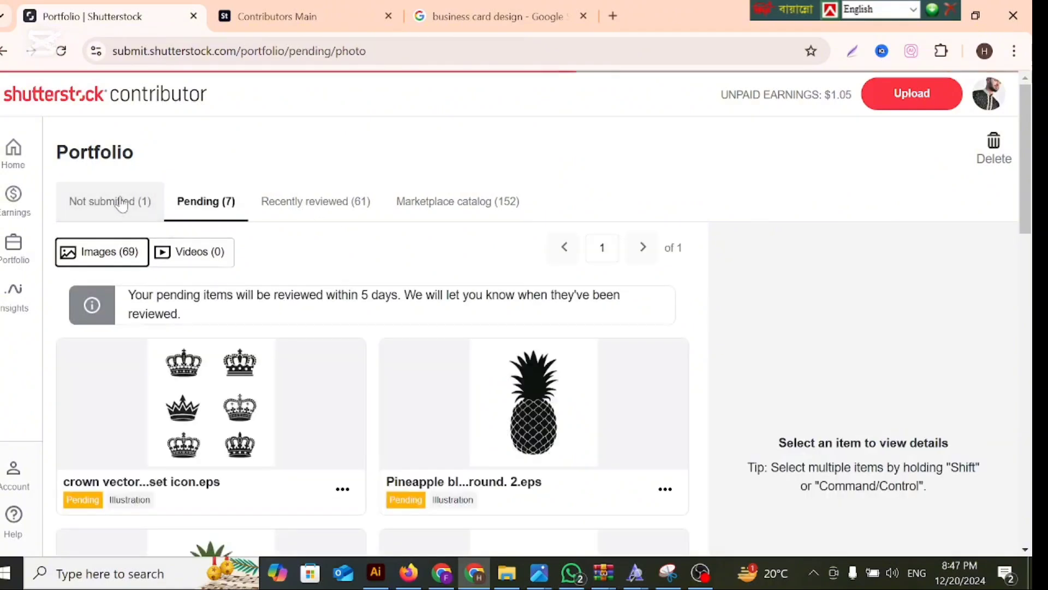
{"action": "left_click", "coordinate": [123, 227]}
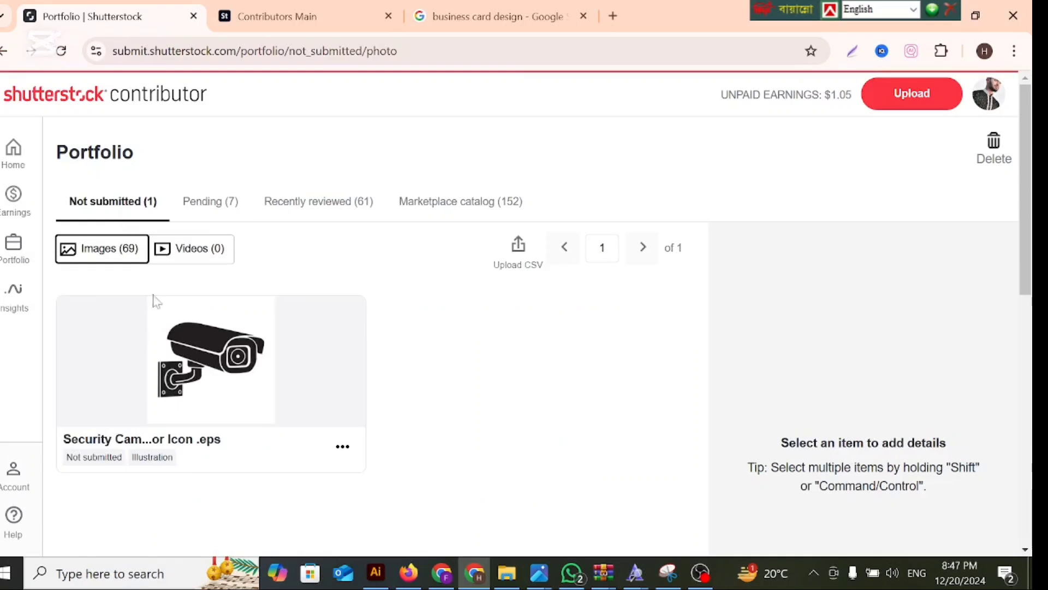
Select the security camera image and set its description to "Security Camera Vector Icon design.", reusing the title copied from its file name.
{"action": "left_click", "coordinate": [81, 322]}
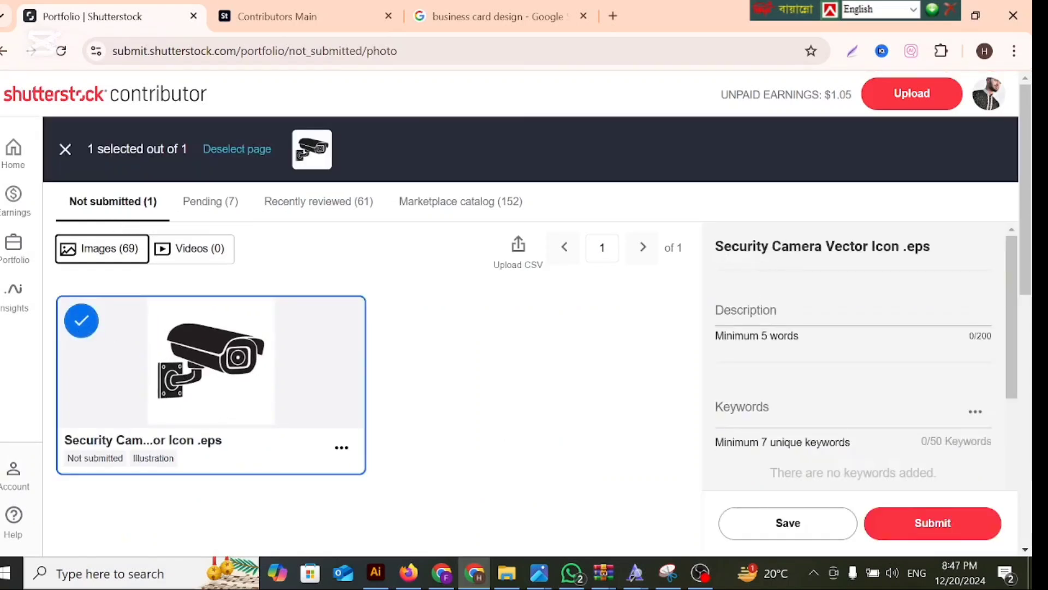
{"action": "left_click_drag", "start_coordinate": [715, 246], "coordinate": [899, 247]}
{"action": "right_click", "coordinate": [874, 250]}
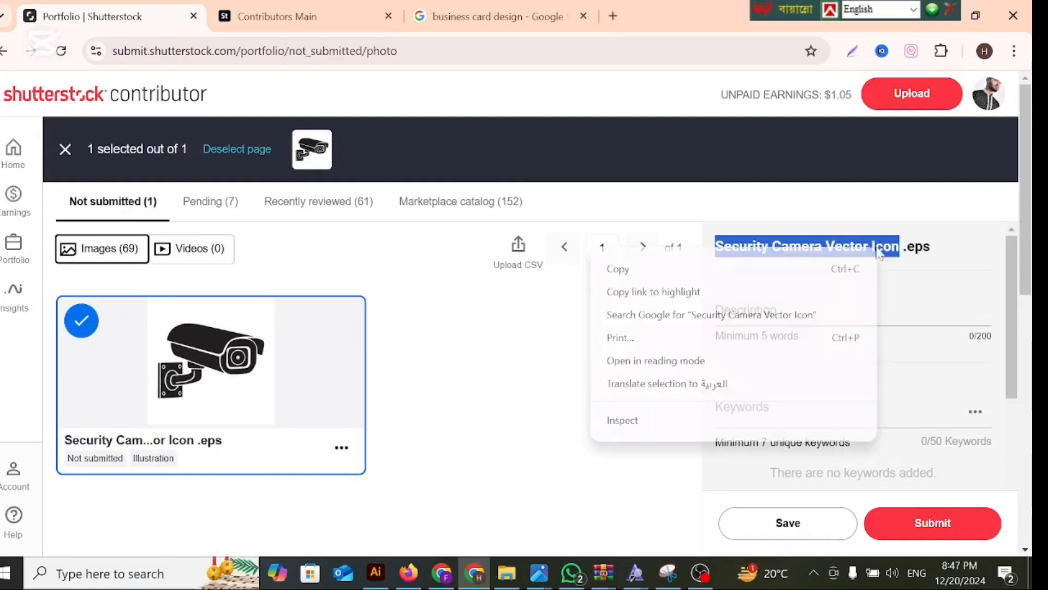
{"action": "left_click", "coordinate": [670, 272]}
{"action": "left_click", "coordinate": [745, 311]}
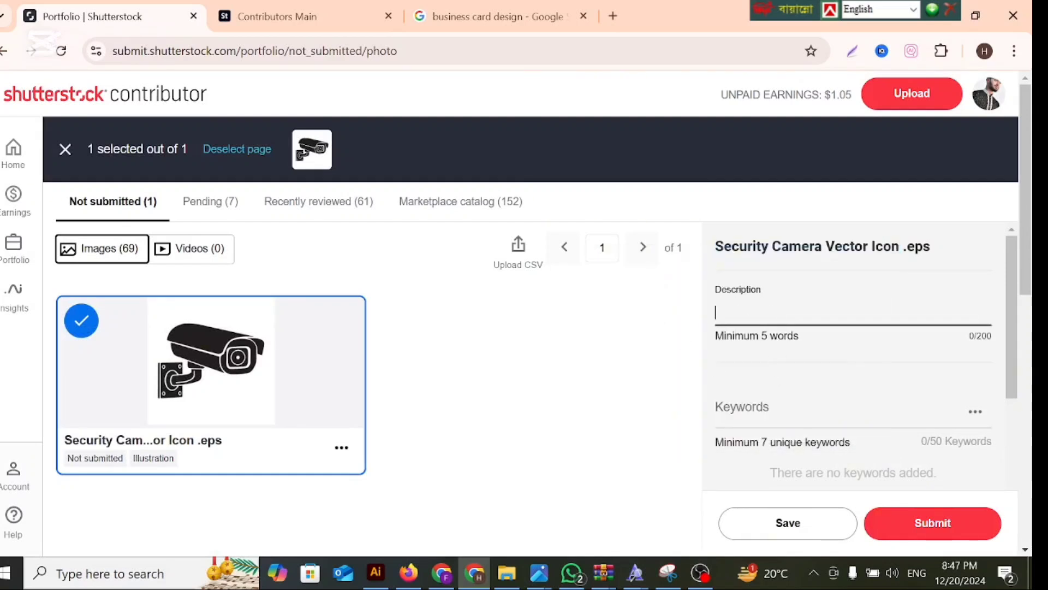
{"action": "key", "text": "ctrl+v"}
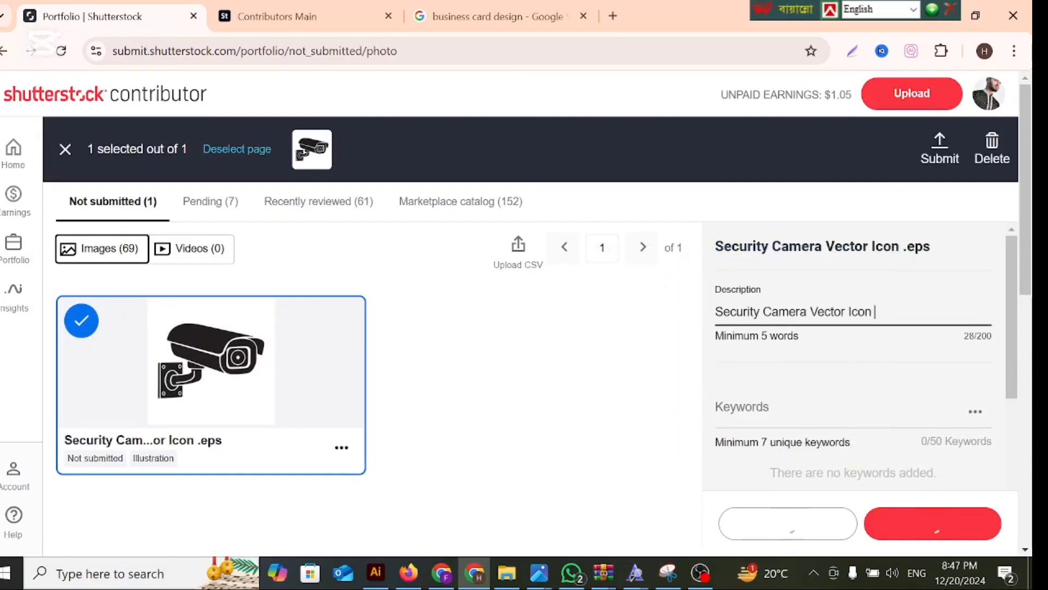
{"action": "type", "text": "design"}
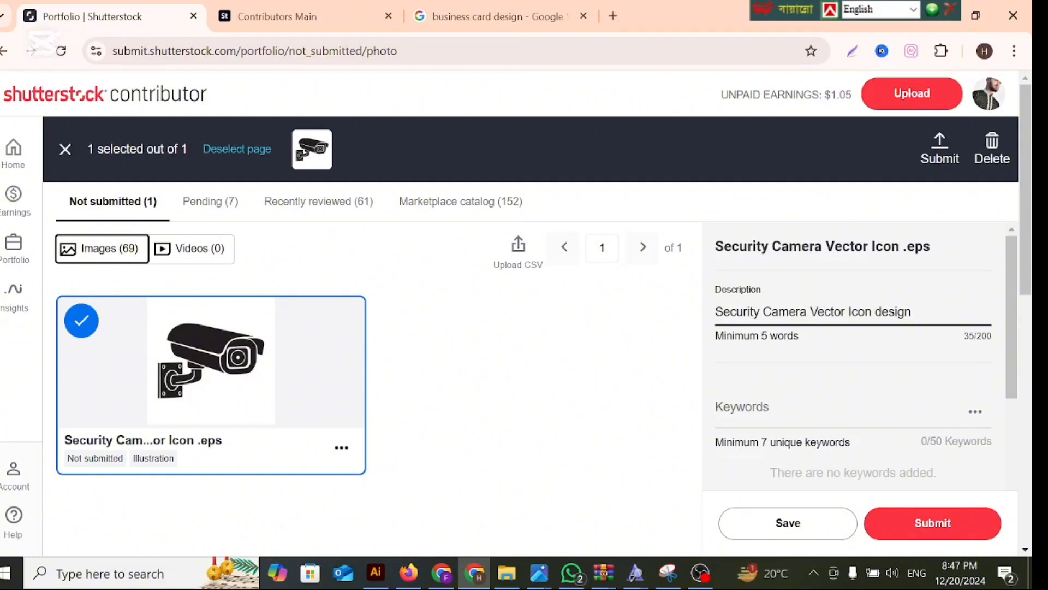
{"action": "key", "text": "BackSpace"}
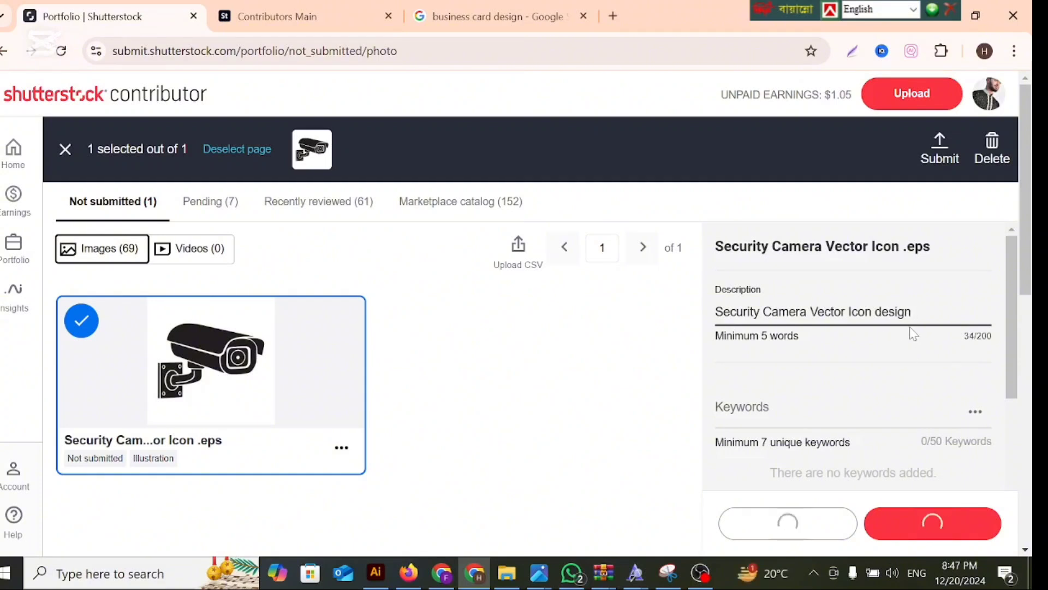
{"action": "type", "text": "."}
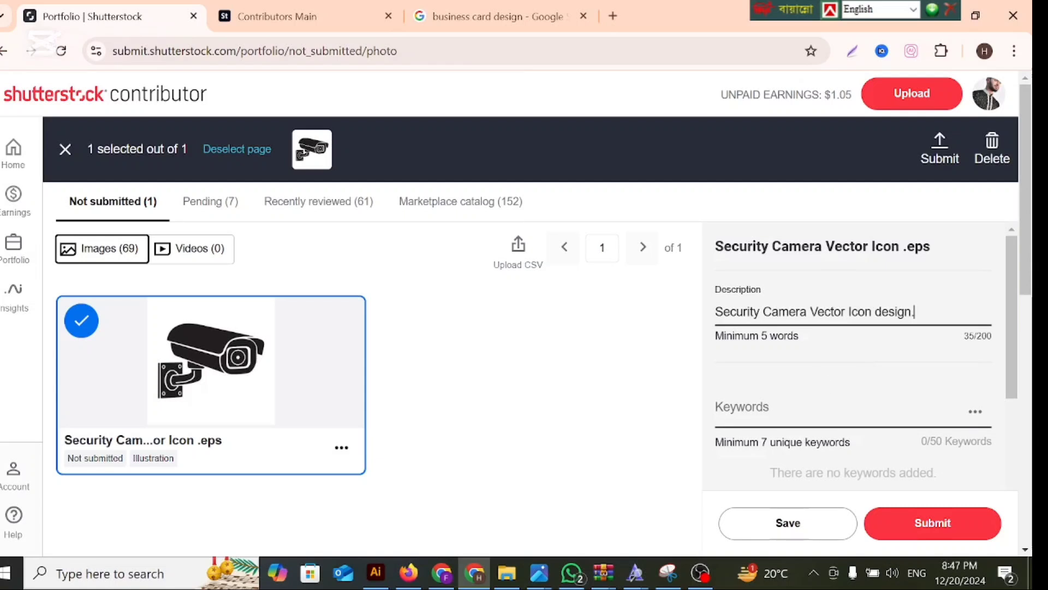
Add all the suggested keywords to the image and copy its full description text.
{"action": "scroll", "coordinate": [819, 398], "scroll_direction": "down", "scroll_amount": 5}
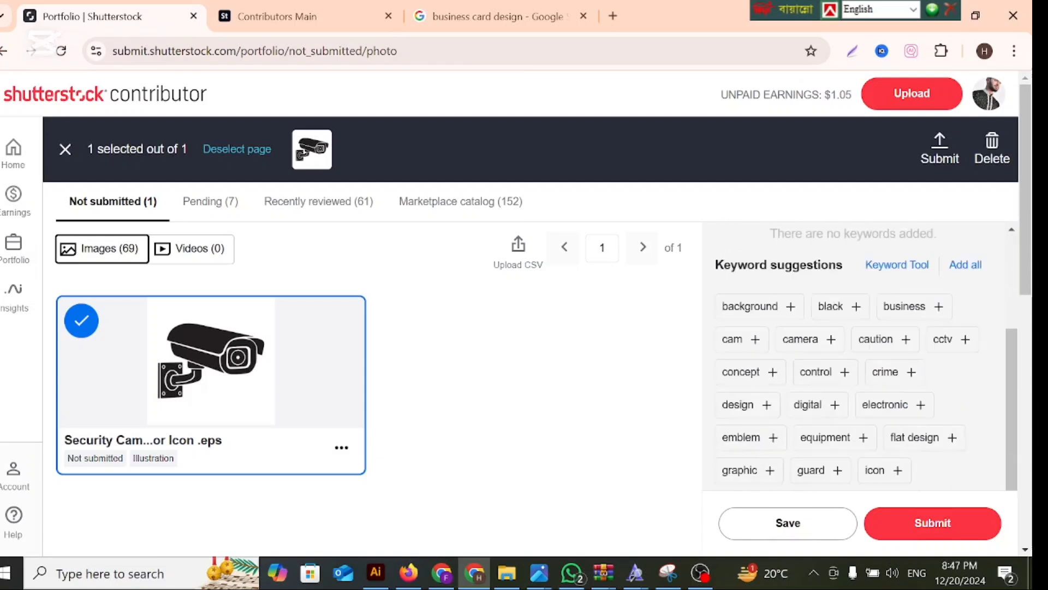
{"action": "left_click", "coordinate": [975, 260]}
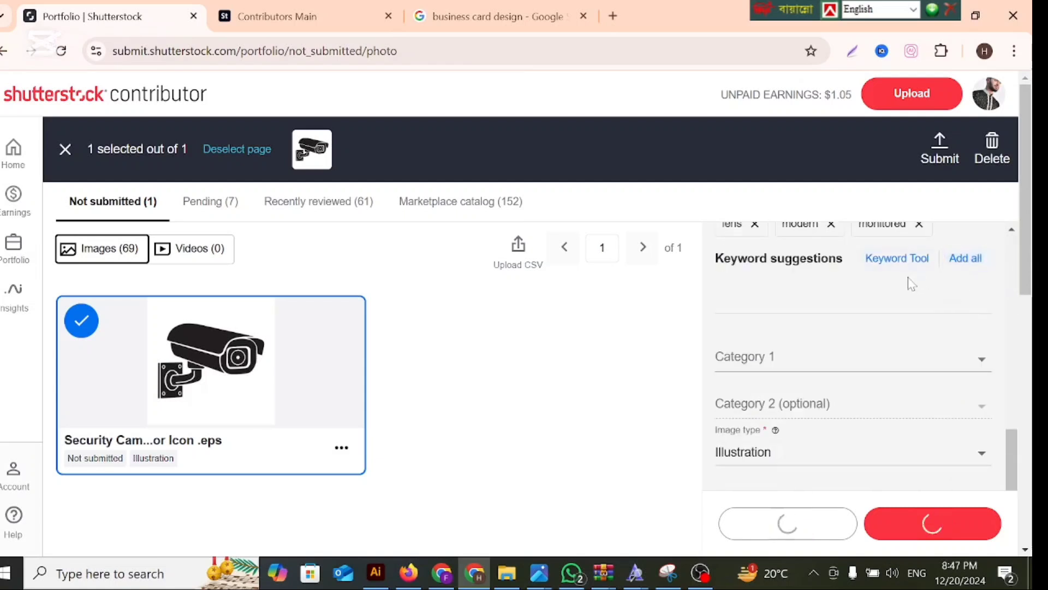
{"action": "scroll", "coordinate": [898, 327], "scroll_direction": "up", "scroll_amount": 5}
{"action": "scroll", "coordinate": [887, 279], "scroll_direction": "up", "scroll_amount": 2}
{"action": "left_click_drag", "start_coordinate": [917, 309], "coordinate": [677, 314]}
{"action": "right_click", "coordinate": [775, 313]}
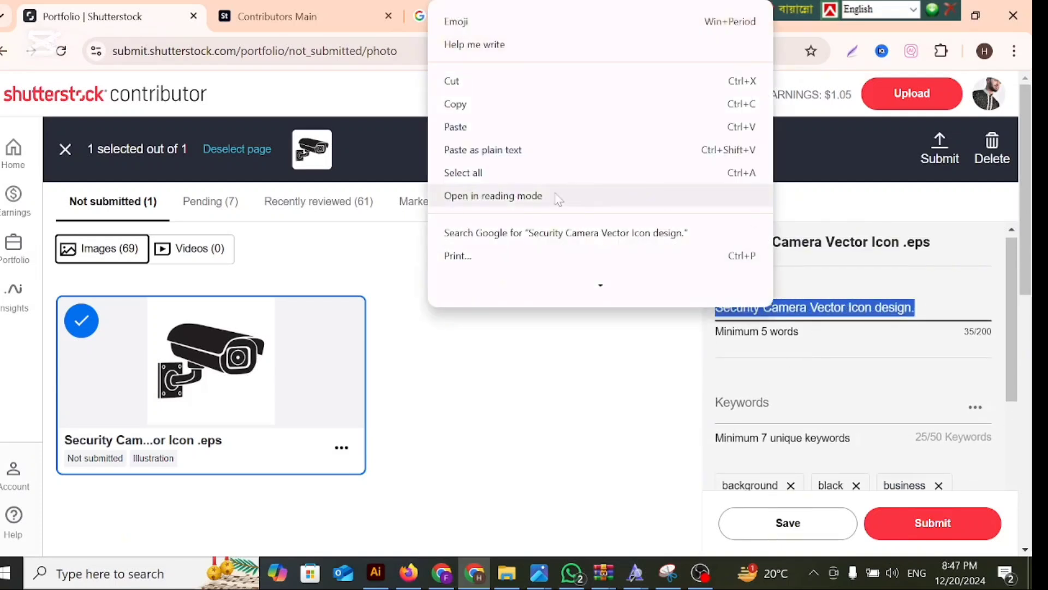
{"action": "left_click", "coordinate": [461, 103]}
Open the legacy Keyword Tool and search Vectors for the copied text "Security Camera Vector Icon design.".
{"action": "scroll", "coordinate": [834, 425], "scroll_direction": "down", "scroll_amount": 5}
{"action": "scroll", "coordinate": [834, 425], "scroll_direction": "down", "scroll_amount": 3}
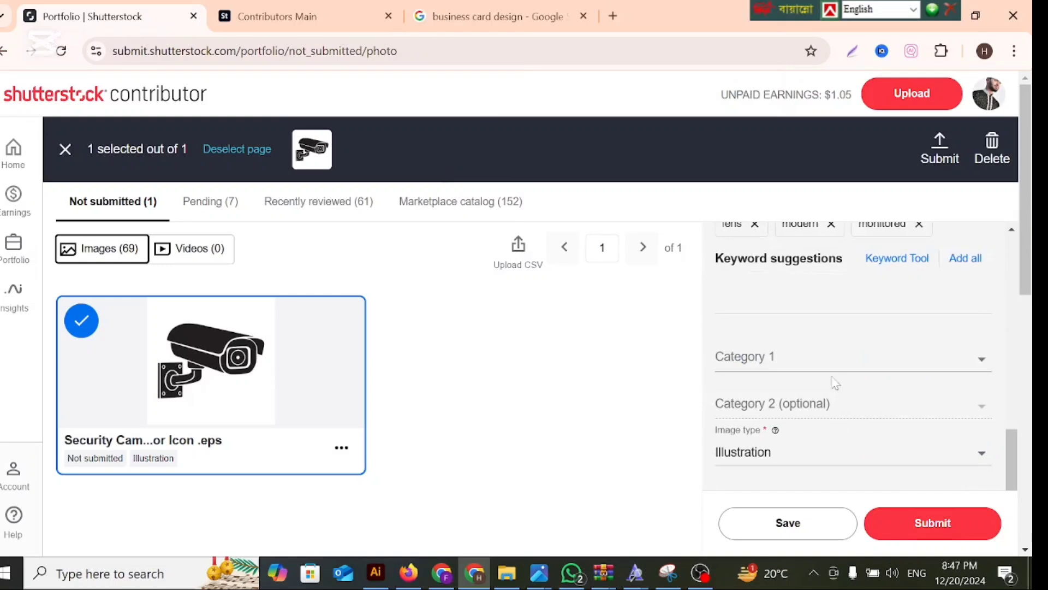
{"action": "left_click", "coordinate": [895, 269]}
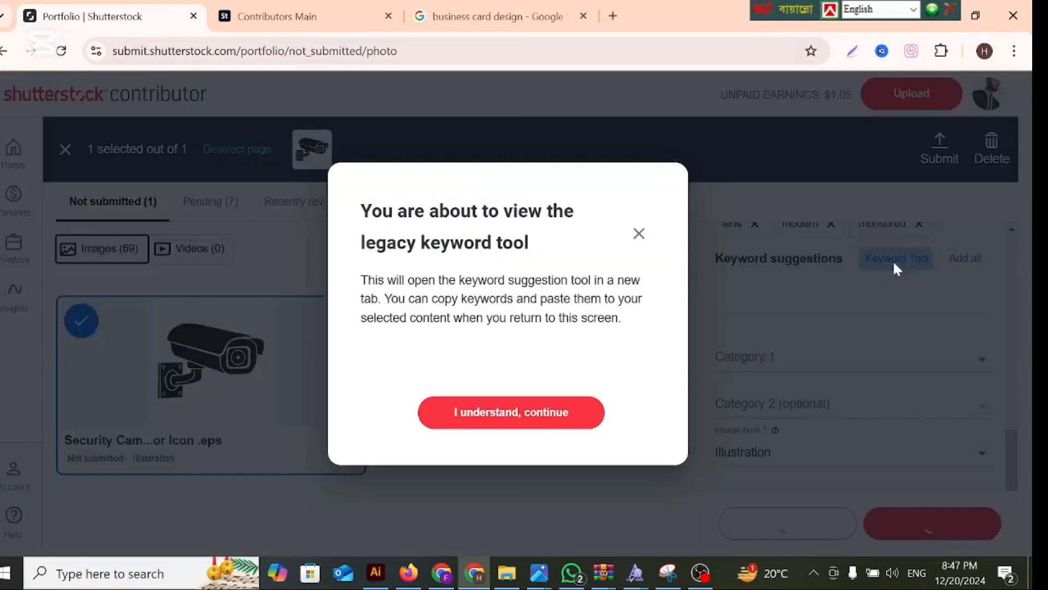
{"action": "left_click", "coordinate": [497, 413]}
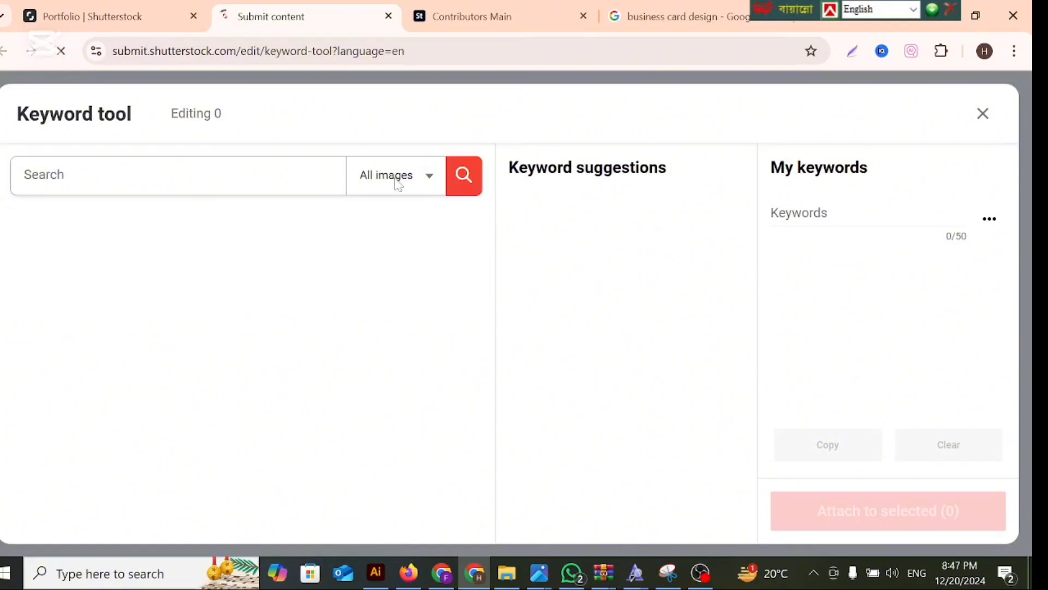
{"action": "left_click", "coordinate": [396, 178]}
{"action": "left_click", "coordinate": [396, 245]}
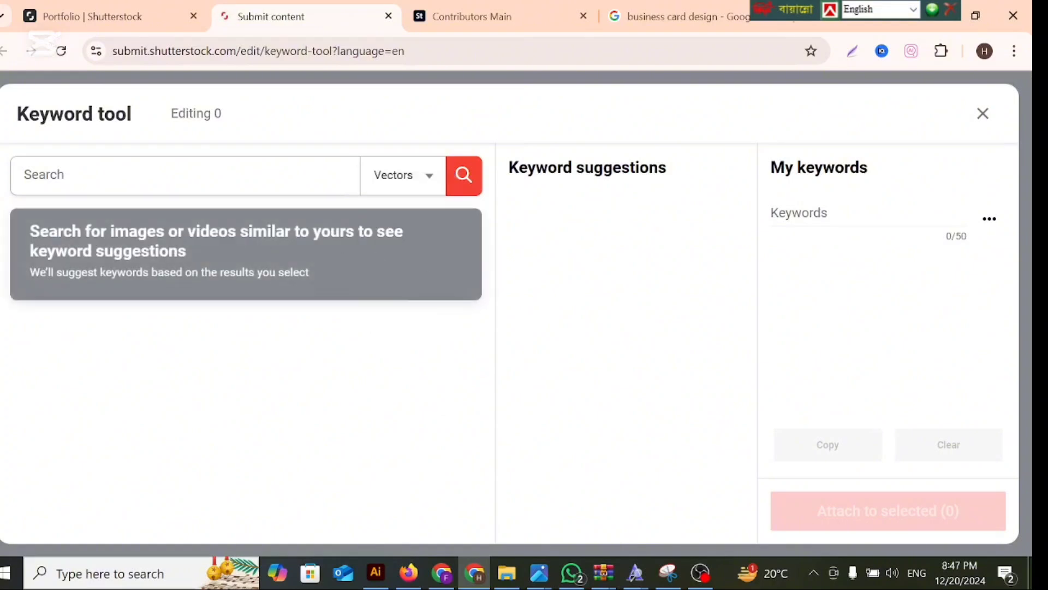
{"action": "right_click", "coordinate": [145, 191]}
{"action": "left_click", "coordinate": [176, 350]}
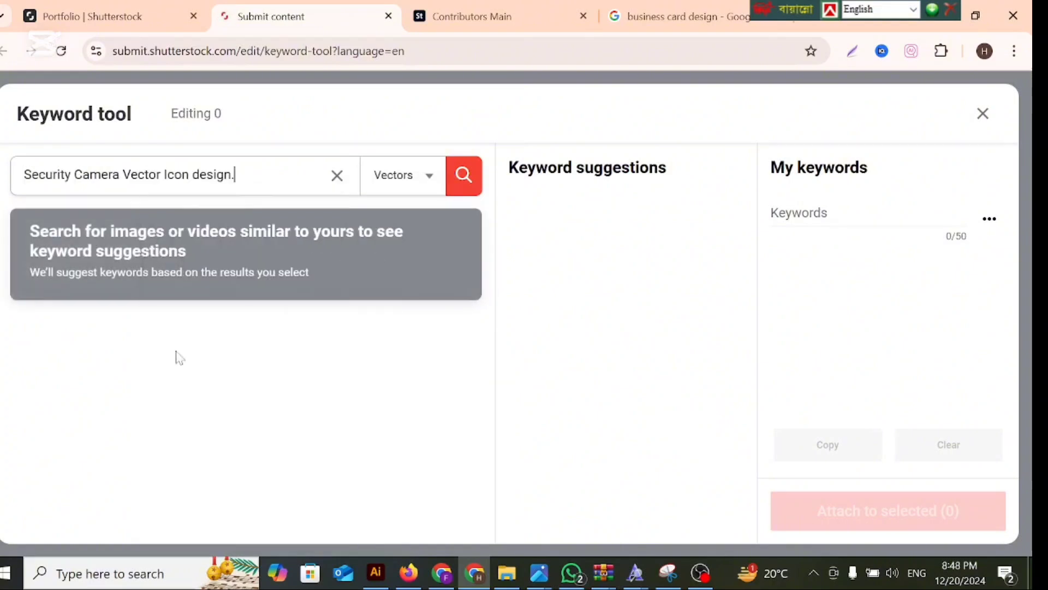
{"action": "left_click", "coordinate": [462, 176]}
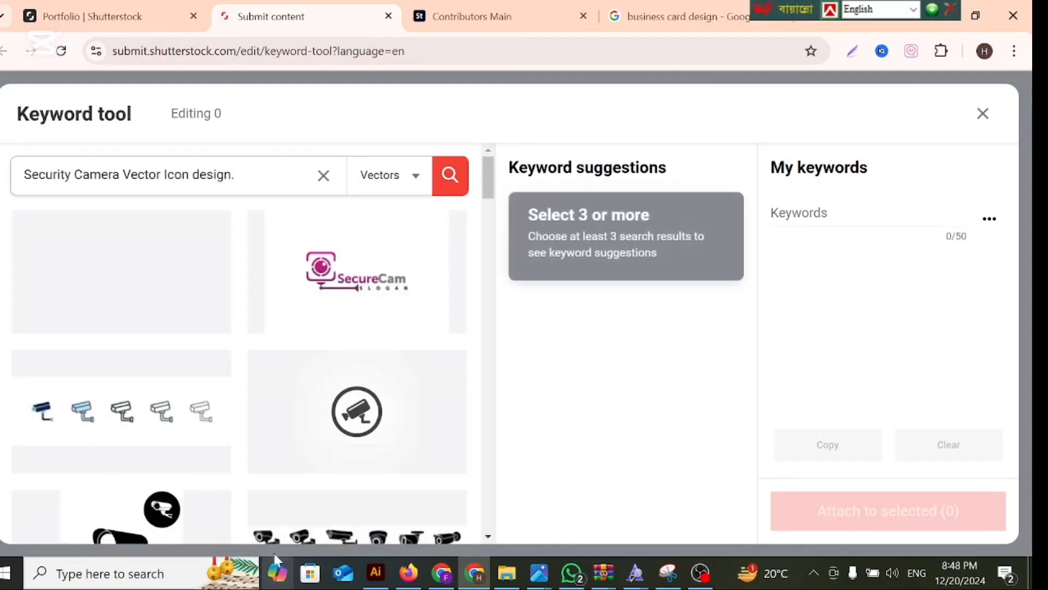
Select nine search results that resemble the security camera artwork to generate keyword suggestions.
{"action": "scroll", "coordinate": [249, 509], "scroll_direction": "down", "scroll_amount": 2}
{"action": "scroll", "coordinate": [210, 497], "scroll_direction": "up", "scroll_amount": 2}
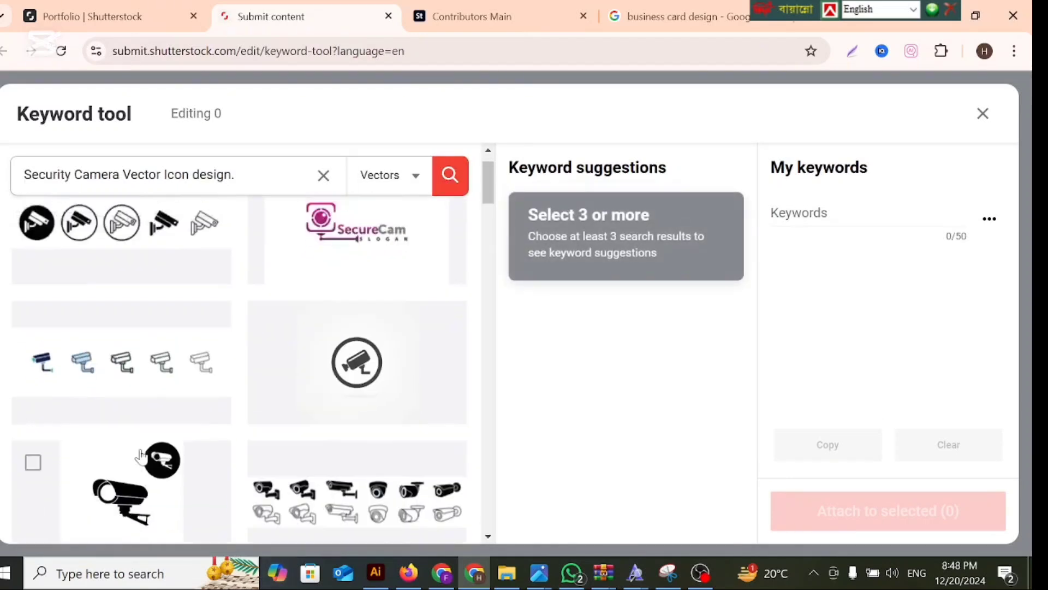
{"action": "scroll", "coordinate": [237, 470], "scroll_direction": "down", "scroll_amount": 4}
{"action": "left_click", "coordinate": [337, 414]}
{"action": "scroll", "coordinate": [337, 413], "scroll_direction": "down", "scroll_amount": 3}
{"action": "left_click", "coordinate": [349, 343]}
{"action": "scroll", "coordinate": [349, 343], "scroll_direction": "down", "scroll_amount": 4}
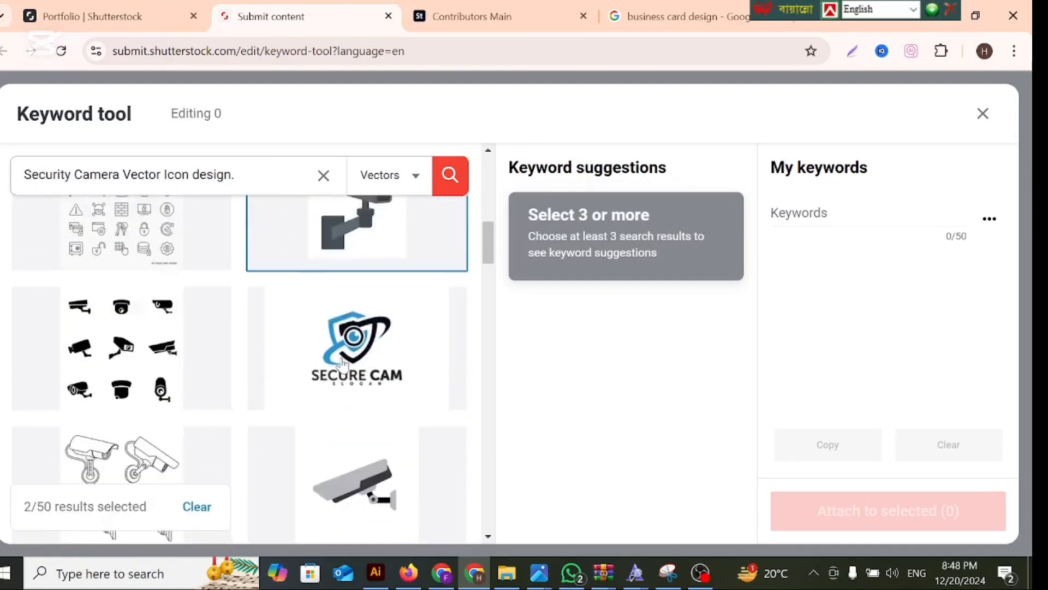
{"action": "left_click", "coordinate": [112, 355]}
{"action": "scroll", "coordinate": [289, 401], "scroll_direction": "down", "scroll_amount": 4}
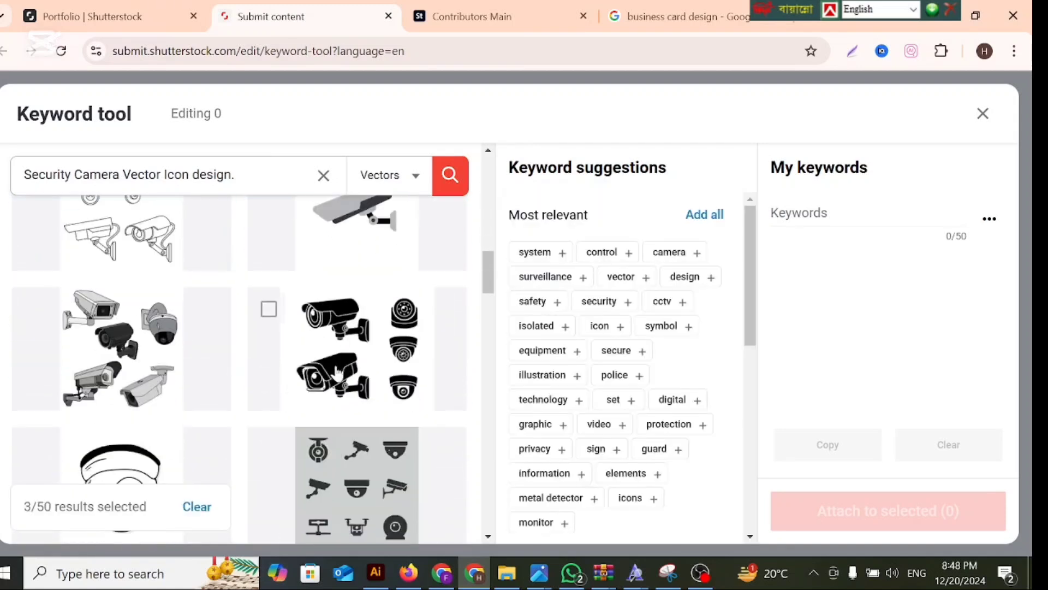
{"action": "left_click", "coordinate": [337, 373]}
{"action": "scroll", "coordinate": [306, 383], "scroll_direction": "down", "scroll_amount": 4}
{"action": "left_click", "coordinate": [219, 390]}
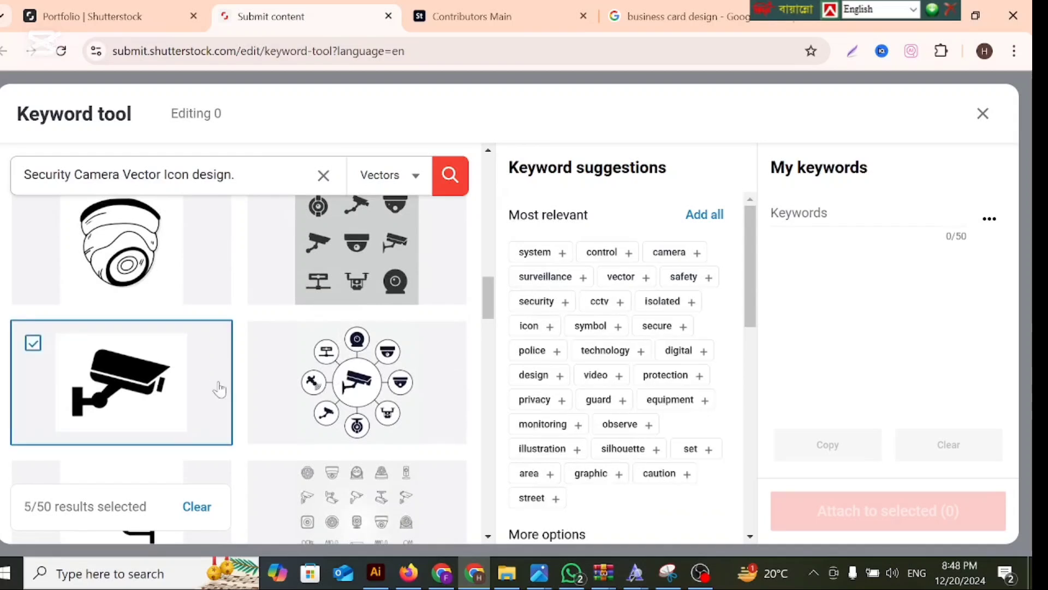
{"action": "scroll", "coordinate": [219, 389], "scroll_direction": "down", "scroll_amount": 5}
{"action": "scroll", "coordinate": [352, 418], "scroll_direction": "down", "scroll_amount": 6}
{"action": "left_click", "coordinate": [363, 259]}
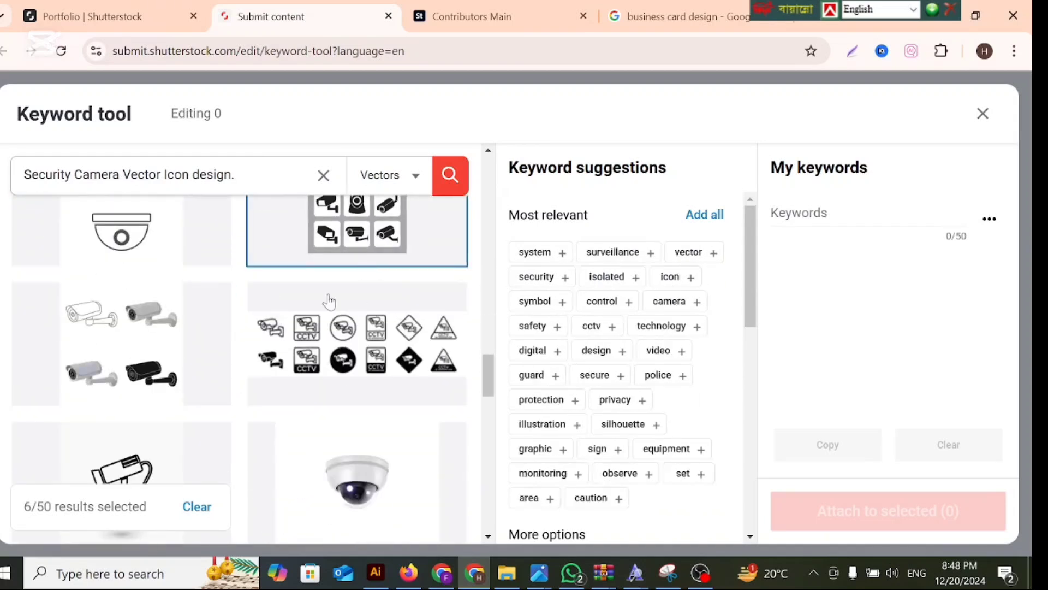
{"action": "left_click", "coordinate": [166, 347]}
{"action": "scroll", "coordinate": [253, 393], "scroll_direction": "down", "scroll_amount": 6}
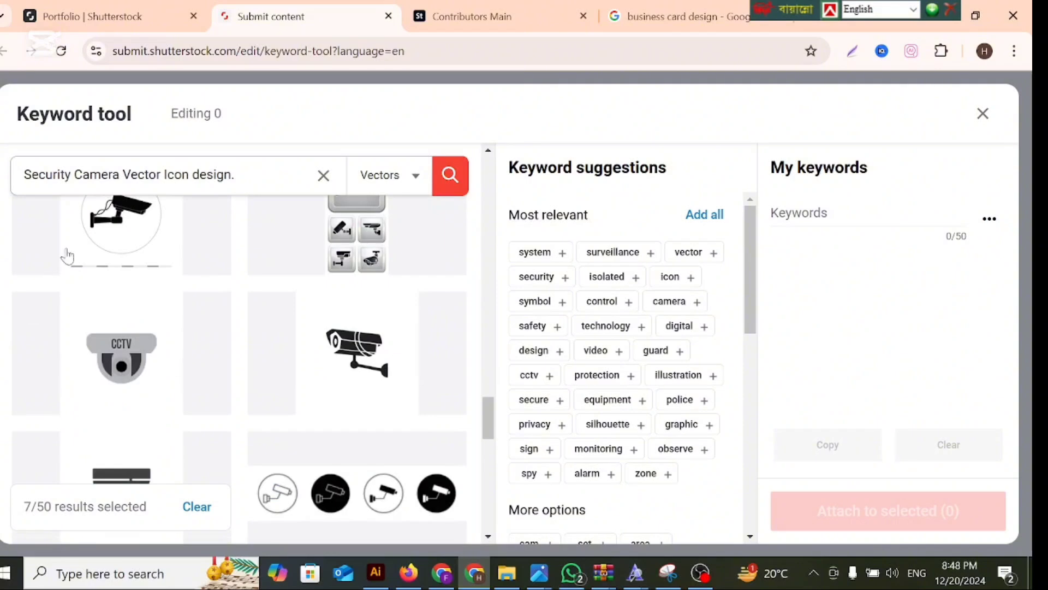
{"action": "left_click", "coordinate": [114, 243]}
{"action": "left_click", "coordinate": [353, 413]}
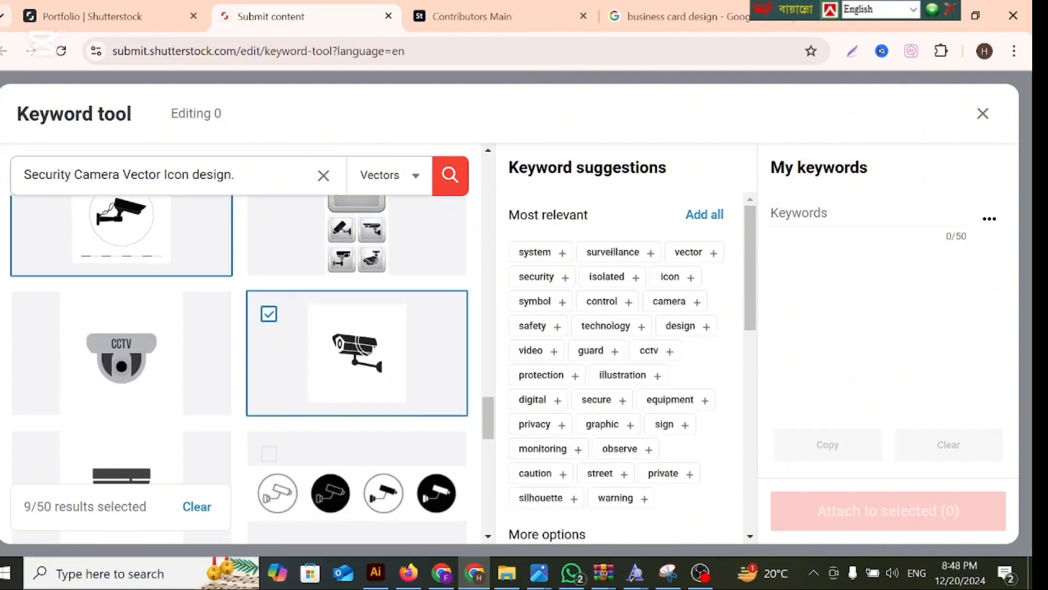
Add all the most relevant keyword suggestions, then copy the collected keywords and paste them into the security camera image's keywords in the Portfolio.
{"action": "left_click", "coordinate": [698, 213]}
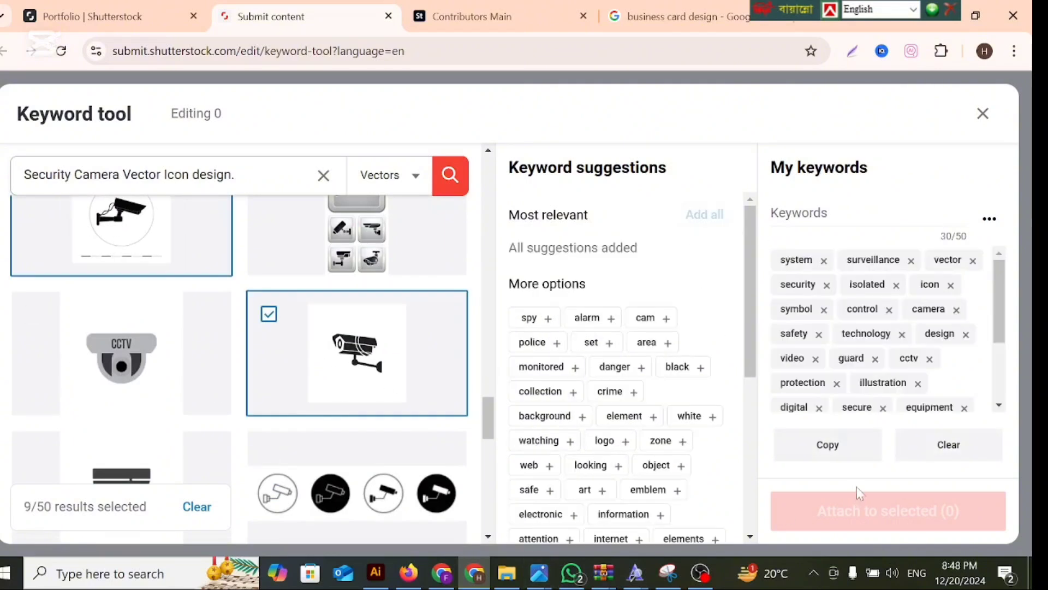
{"action": "left_click", "coordinate": [827, 445]}
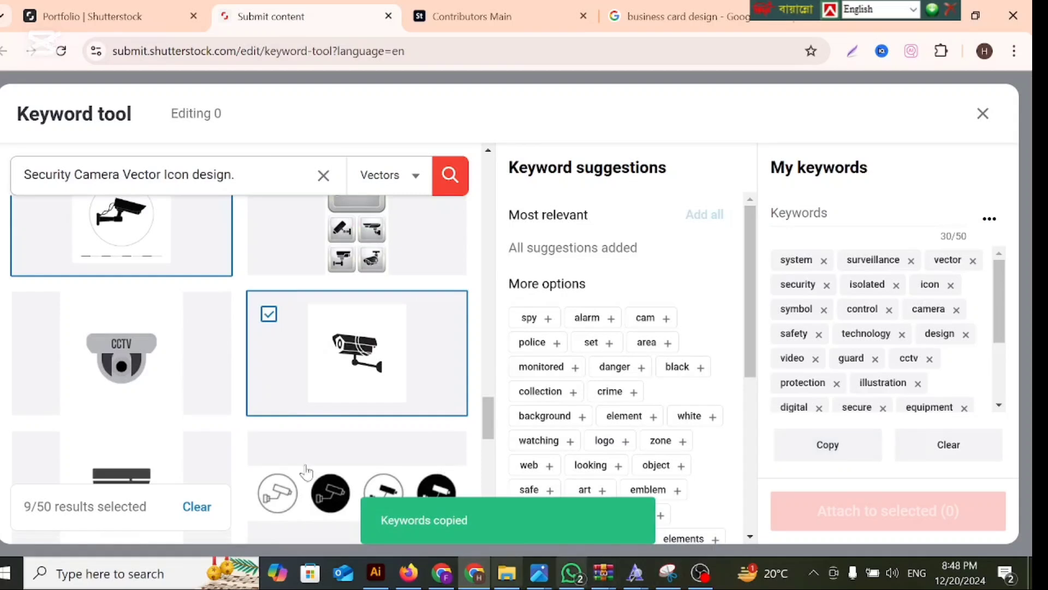
{"action": "left_click", "coordinate": [115, 16]}
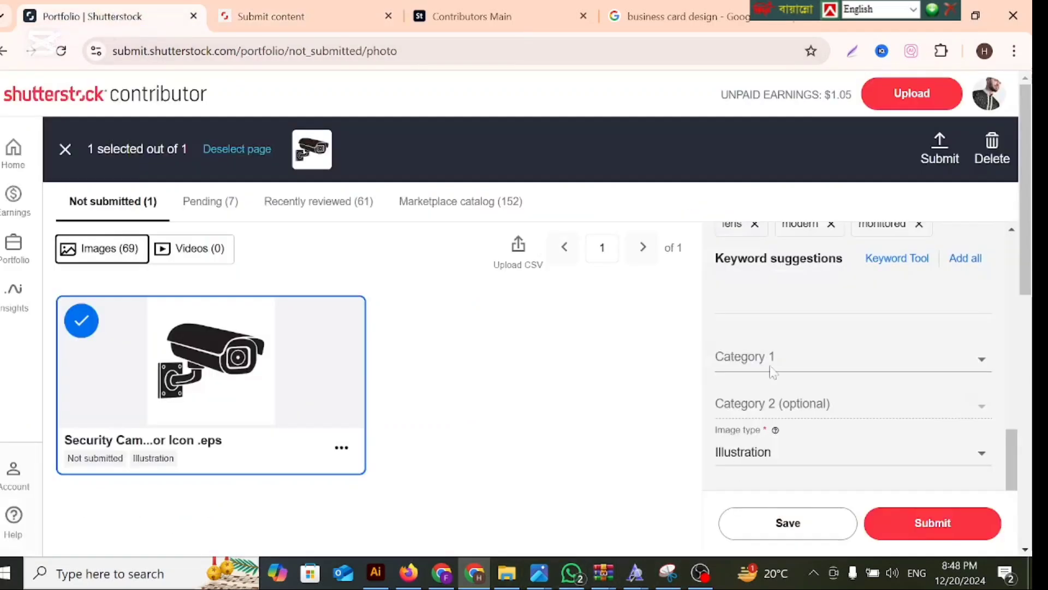
{"action": "scroll", "coordinate": [885, 382], "scroll_direction": "up", "scroll_amount": 8}
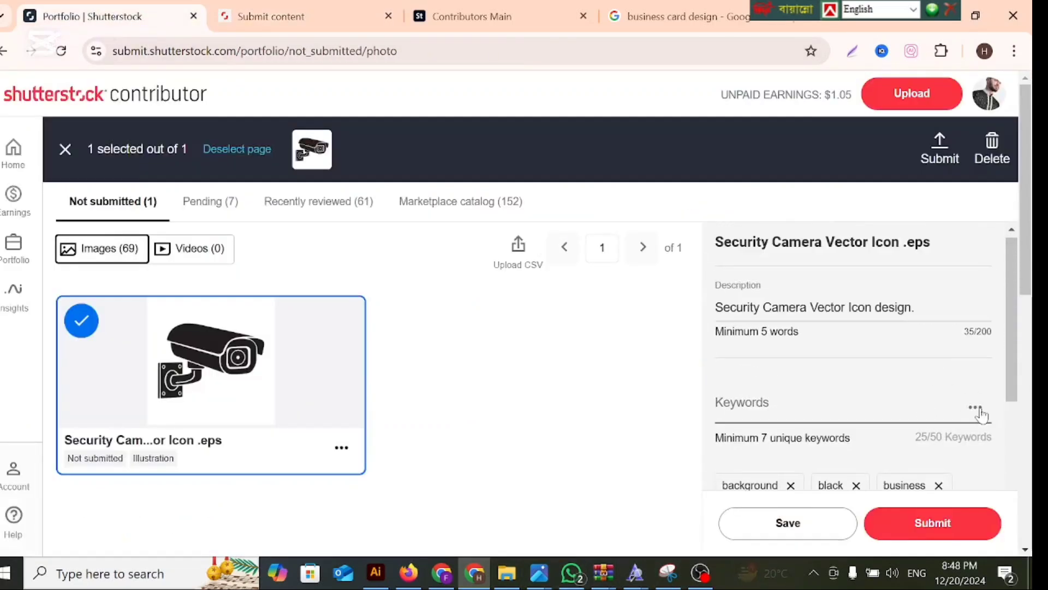
{"action": "left_click", "coordinate": [975, 408]}
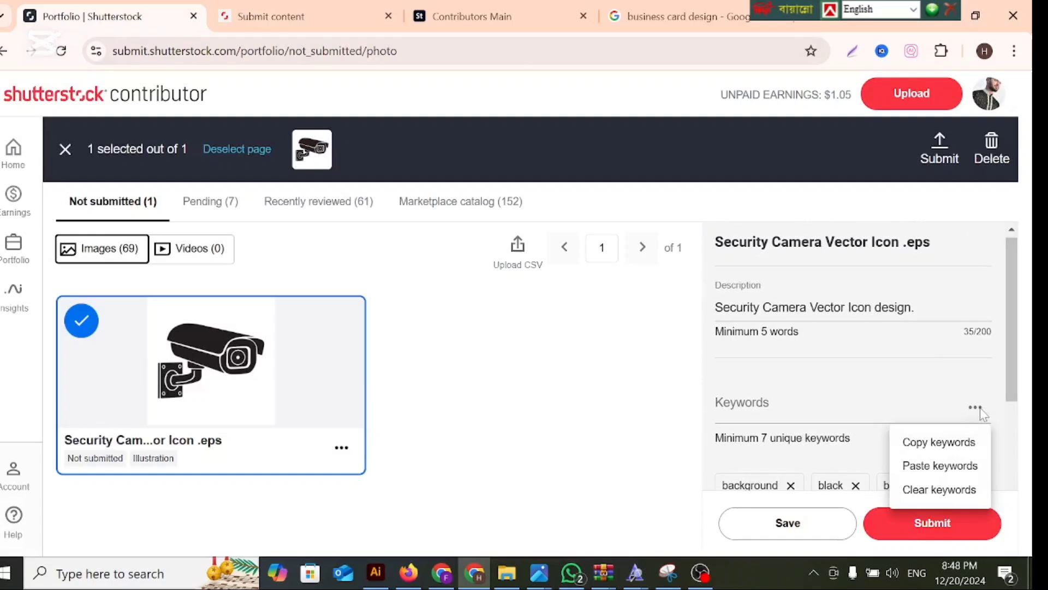
{"action": "left_click", "coordinate": [937, 467]}
{"action": "scroll", "coordinate": [917, 454], "scroll_direction": "down", "scroll_amount": 10}
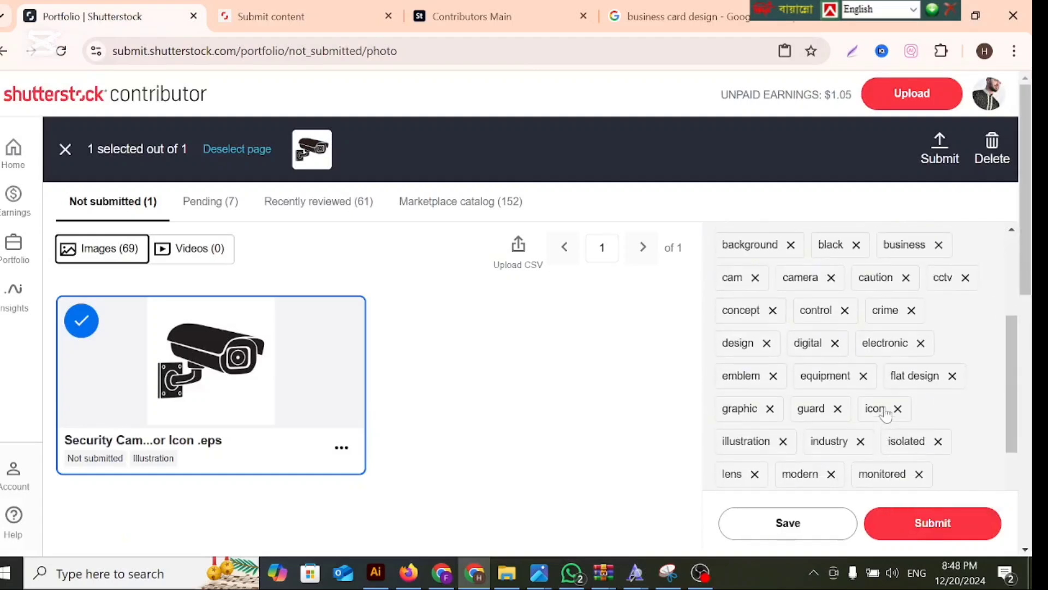
{"action": "scroll", "coordinate": [888, 413], "scroll_direction": "up", "scroll_amount": 8}
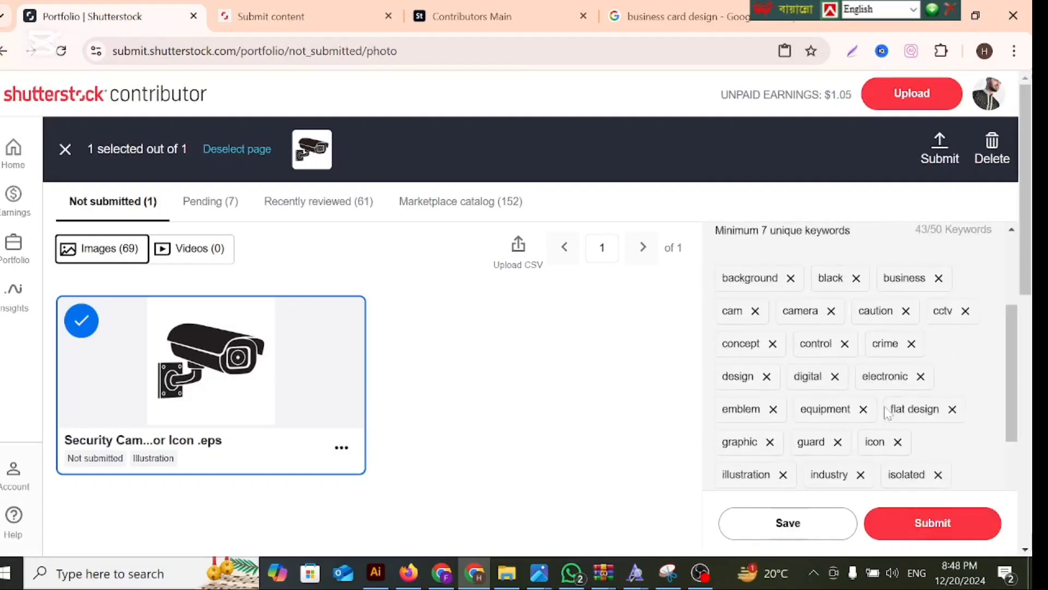
Set Category 1 of the security camera image to Technology.
{"action": "scroll", "coordinate": [888, 410], "scroll_direction": "down", "scroll_amount": 2}
{"action": "scroll", "coordinate": [754, 361], "scroll_direction": "down", "scroll_amount": 6}
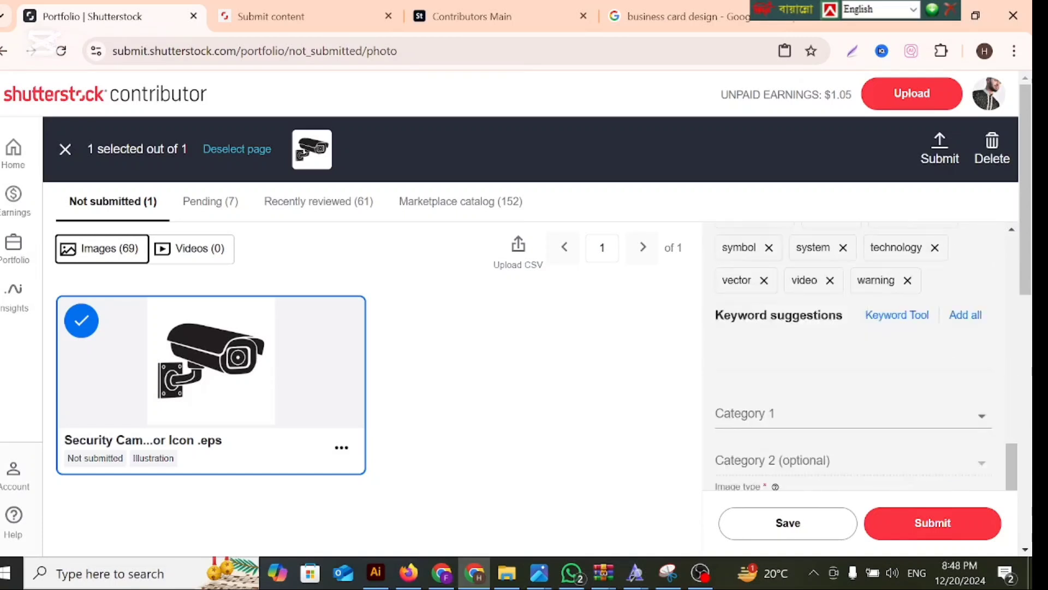
{"action": "scroll", "coordinate": [754, 361], "scroll_direction": "up", "scroll_amount": 2}
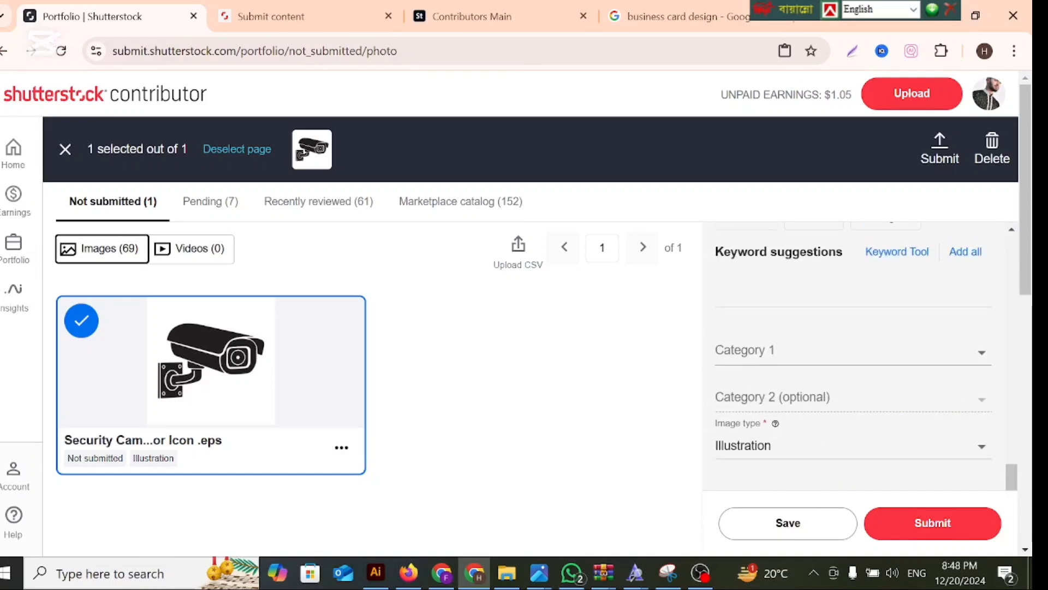
{"action": "left_click", "coordinate": [753, 358]}
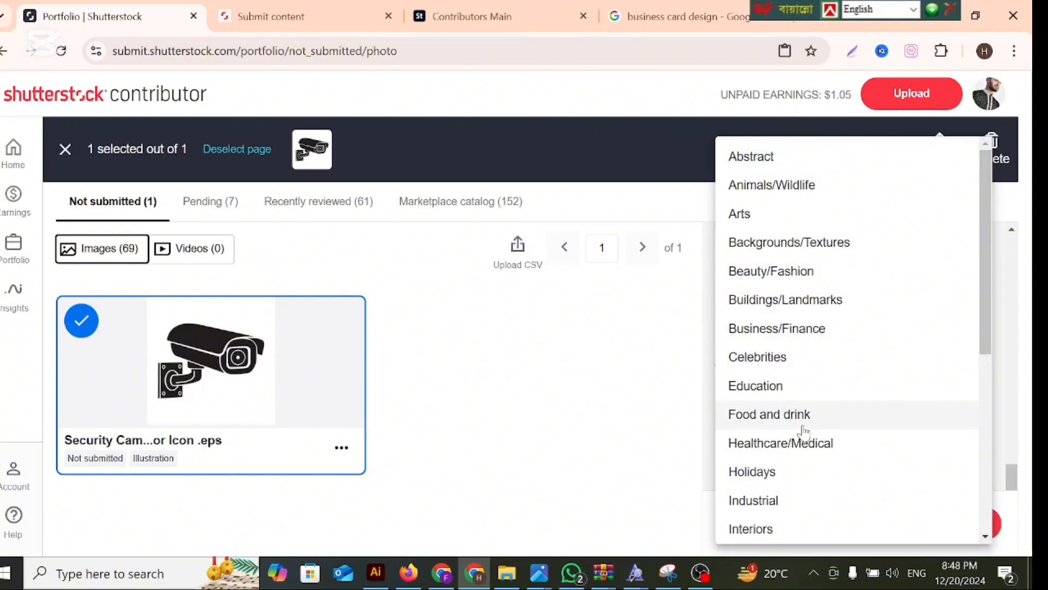
{"action": "scroll", "coordinate": [803, 431], "scroll_direction": "down", "scroll_amount": 4}
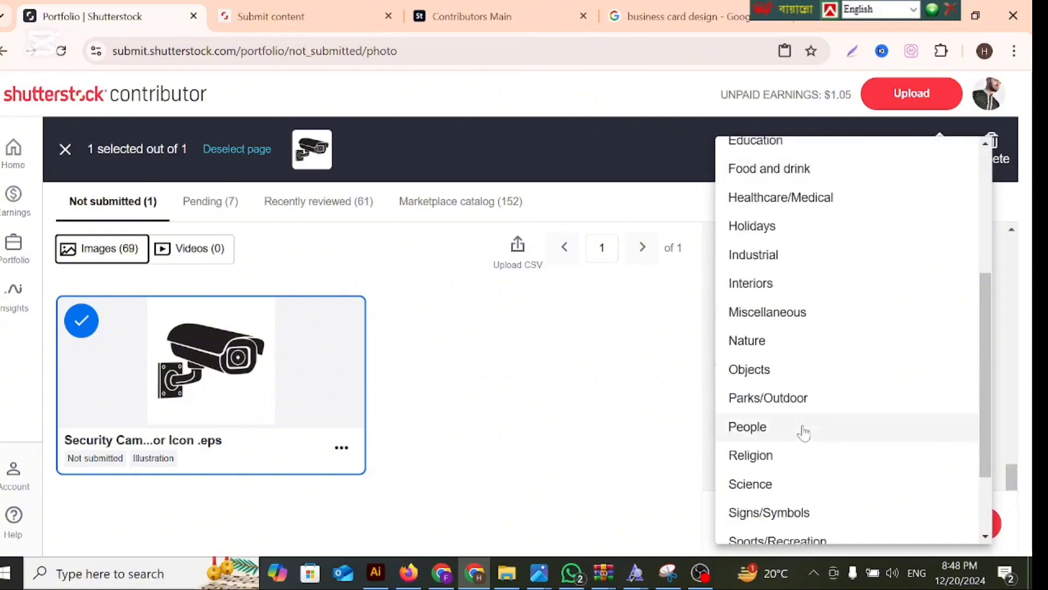
{"action": "scroll", "coordinate": [803, 431], "scroll_direction": "down", "scroll_amount": 2}
{"action": "scroll", "coordinate": [804, 432], "scroll_direction": "down", "scroll_amount": 1}
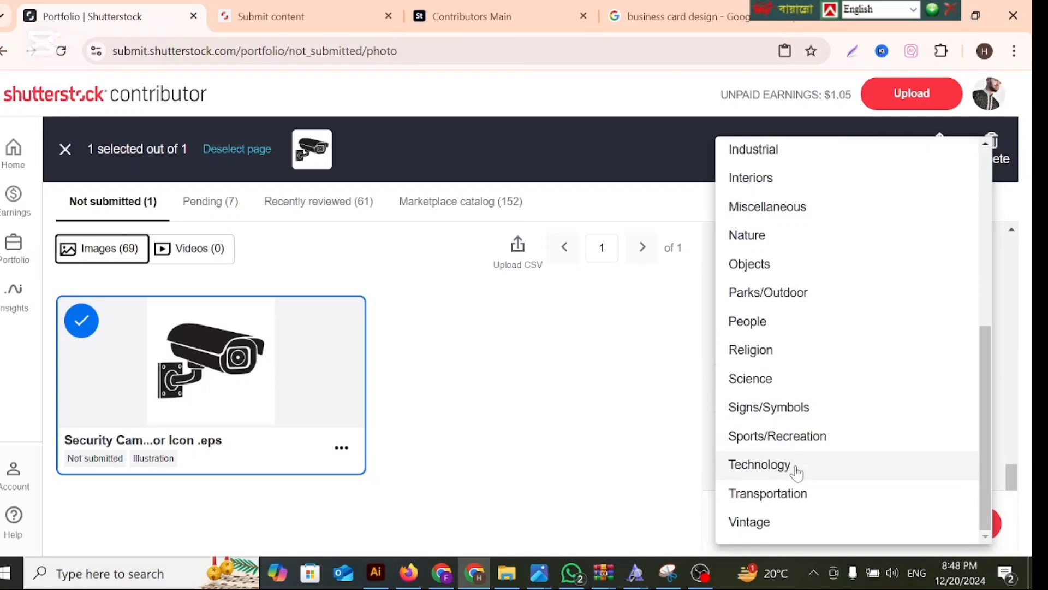
{"action": "left_click", "coordinate": [796, 472]}
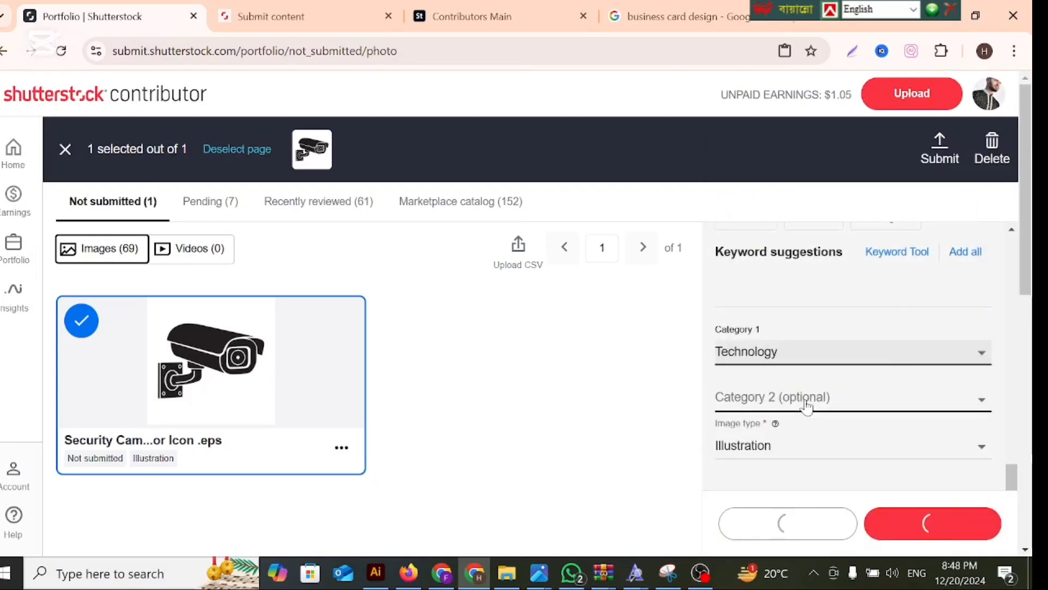
Set Category 2 to Signs/Symbols and try to save the image details.
{"action": "left_click", "coordinate": [806, 406]}
{"action": "scroll", "coordinate": [805, 415], "scroll_direction": "down", "scroll_amount": 5}
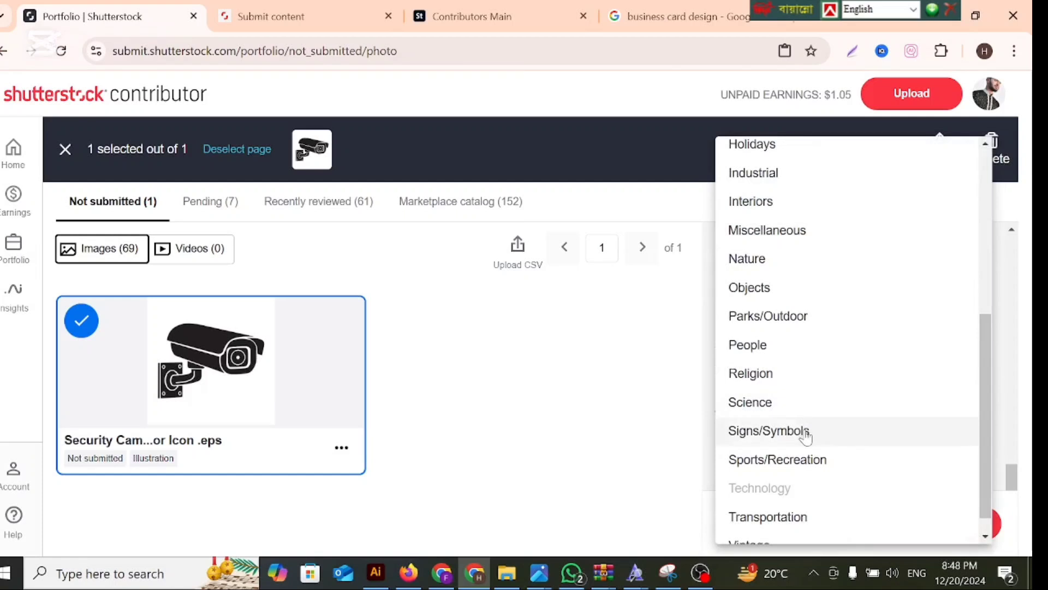
{"action": "left_click", "coordinate": [806, 435]}
{"action": "scroll", "coordinate": [805, 432], "scroll_direction": "down", "scroll_amount": 1}
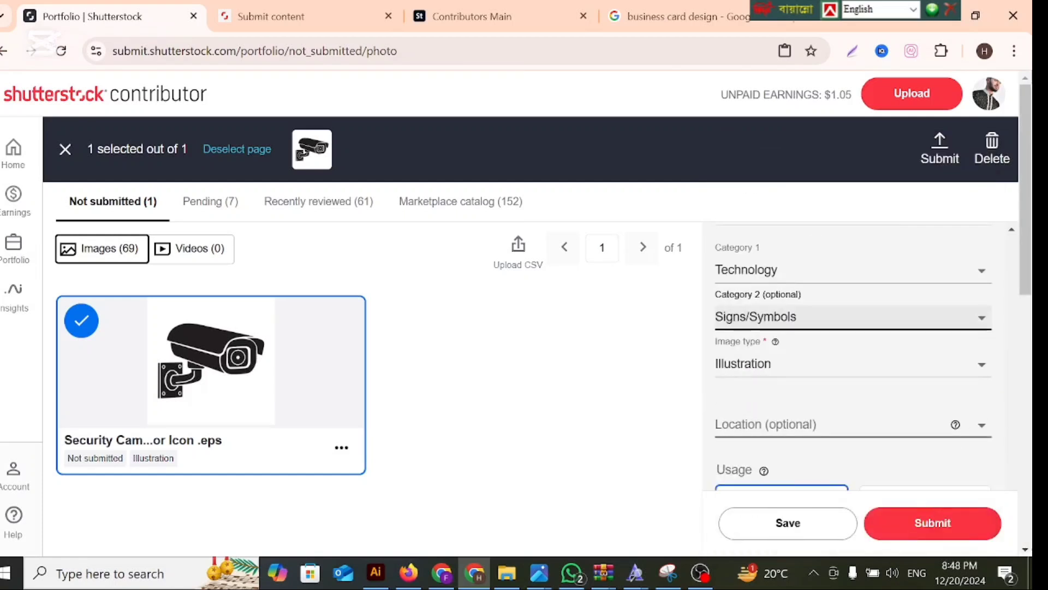
{"action": "scroll", "coordinate": [781, 437], "scroll_direction": "down", "scroll_amount": 5}
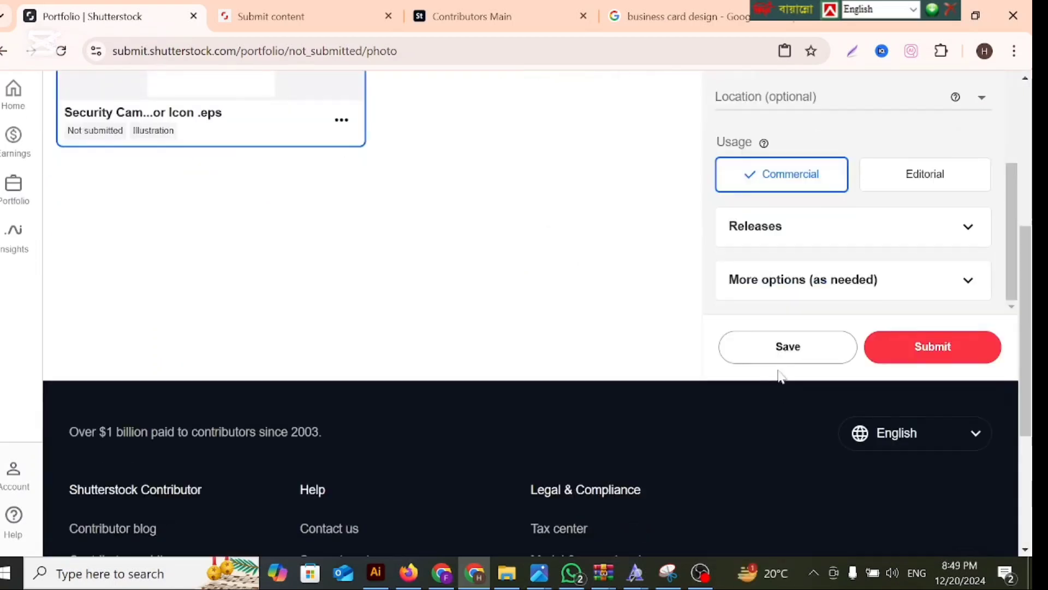
{"action": "scroll", "coordinate": [787, 415], "scroll_direction": "up", "scroll_amount": 5}
{"action": "left_click", "coordinate": [788, 536]}
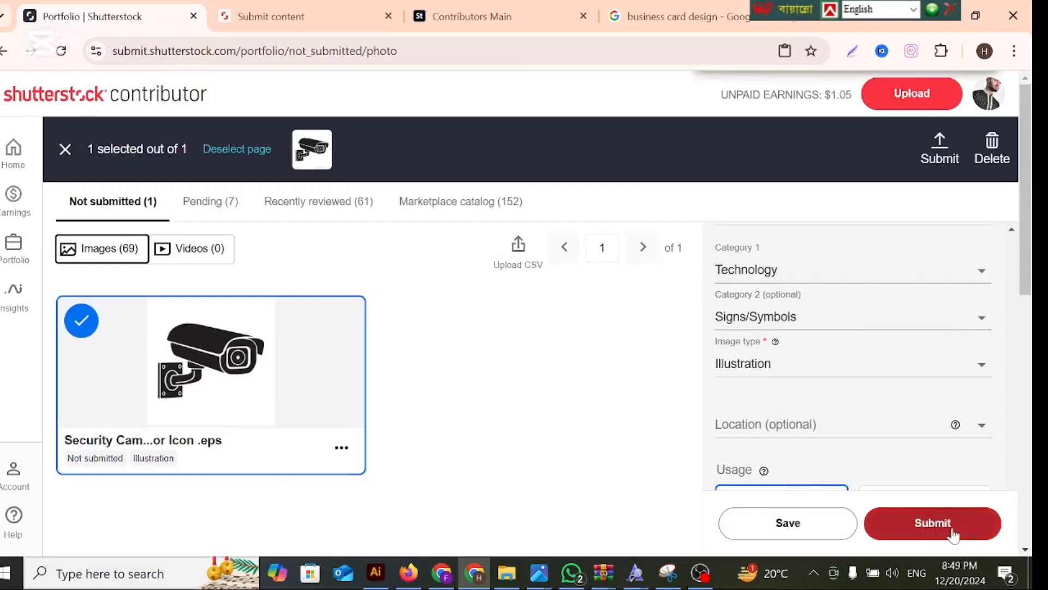
Review the keywords and categories, change Category 2 to Objects, then save and submit the security camera image.
{"action": "scroll", "coordinate": [843, 462], "scroll_direction": "up", "scroll_amount": 3}
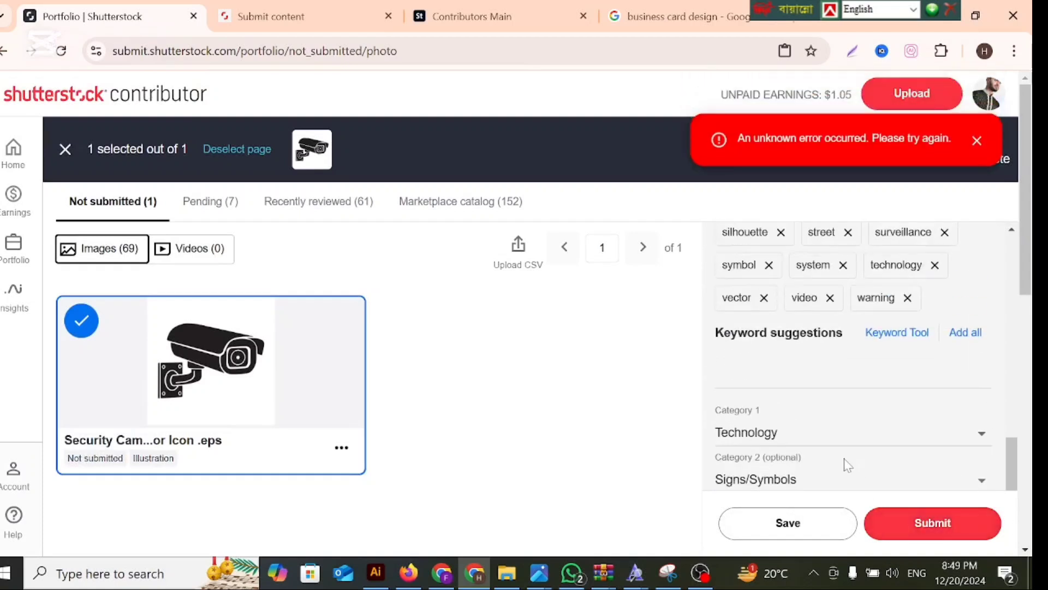
{"action": "scroll", "coordinate": [848, 465], "scroll_direction": "down", "scroll_amount": 3}
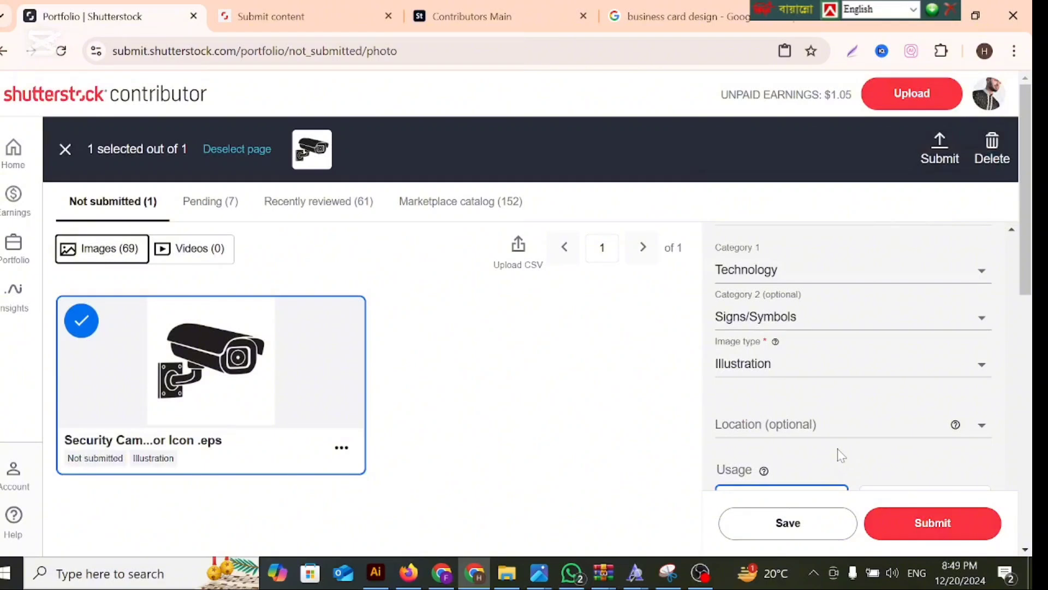
{"action": "scroll", "coordinate": [838, 453], "scroll_direction": "down", "scroll_amount": 6}
{"action": "scroll", "coordinate": [837, 453], "scroll_direction": "up", "scroll_amount": 3}
{"action": "scroll", "coordinate": [837, 453], "scroll_direction": "up", "scroll_amount": 3}
{"action": "scroll", "coordinate": [837, 452], "scroll_direction": "down", "scroll_amount": 7}
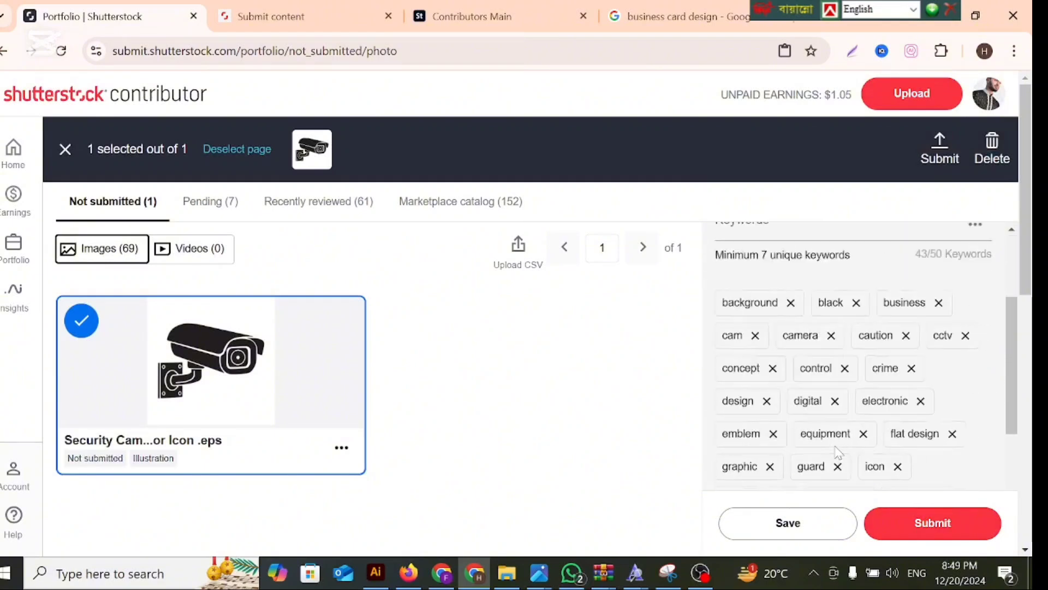
{"action": "scroll", "coordinate": [838, 451], "scroll_direction": "down", "scroll_amount": 2}
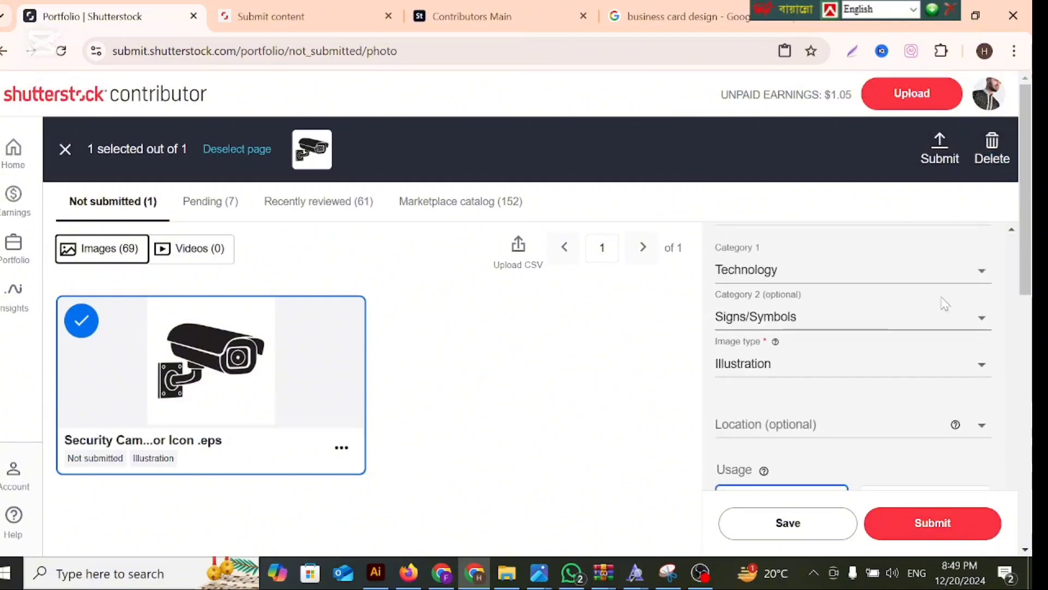
{"action": "left_click", "coordinate": [985, 322]}
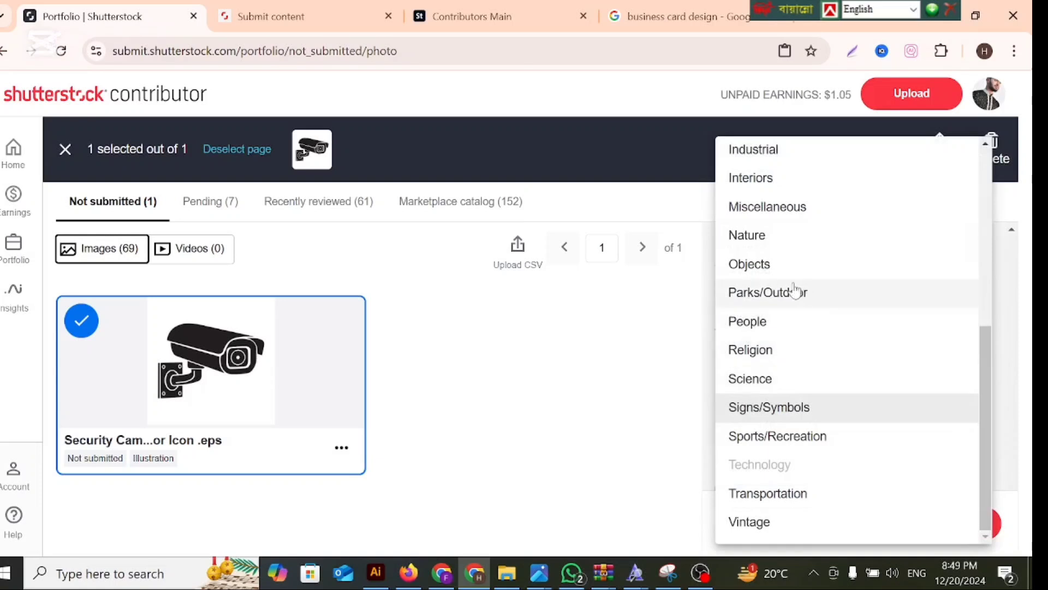
{"action": "left_click", "coordinate": [761, 265]}
{"action": "left_click", "coordinate": [784, 527]}
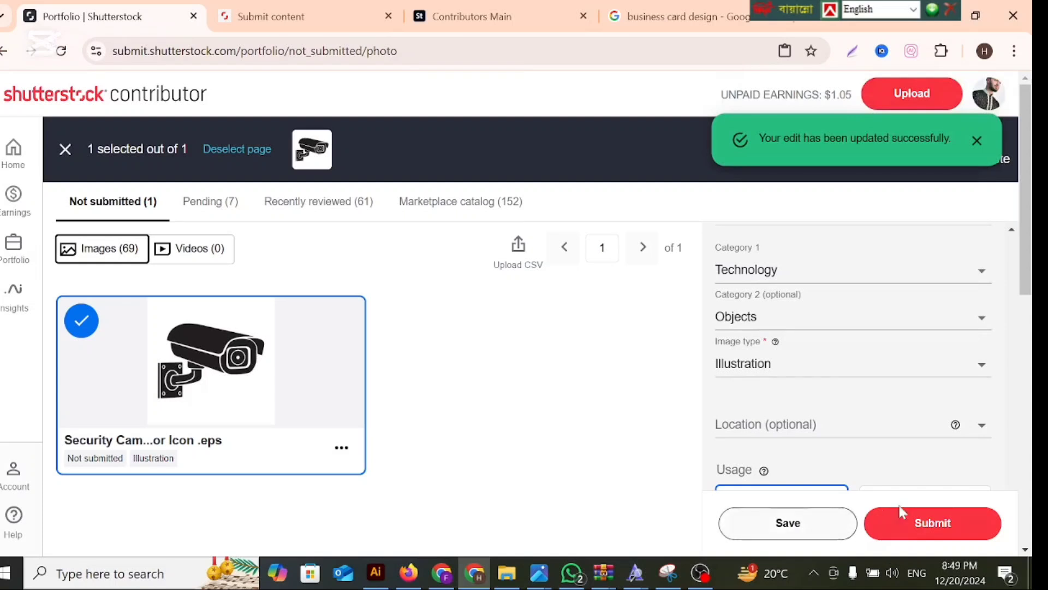
{"action": "left_click", "coordinate": [903, 516]}
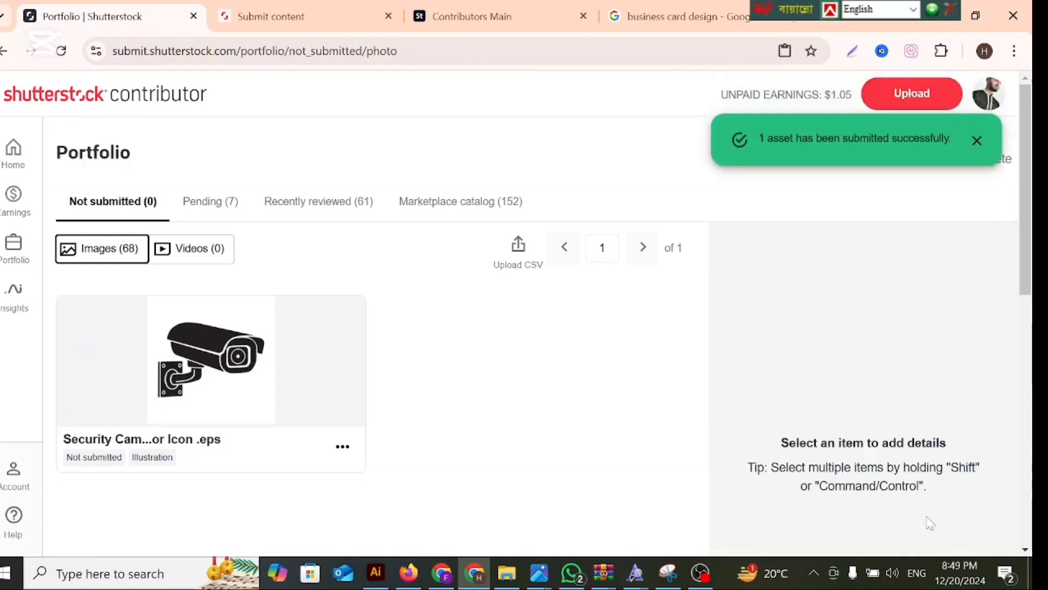
Open the pending submissions and reload the page to check for the security camera image.
{"action": "left_click", "coordinate": [217, 212]}
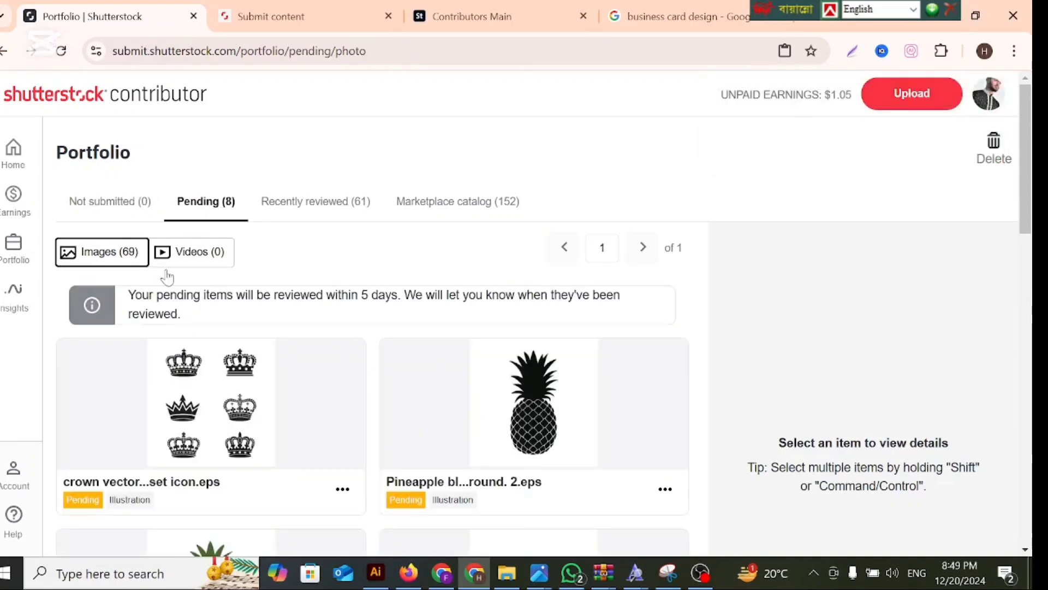
{"action": "left_click", "coordinate": [124, 208]}
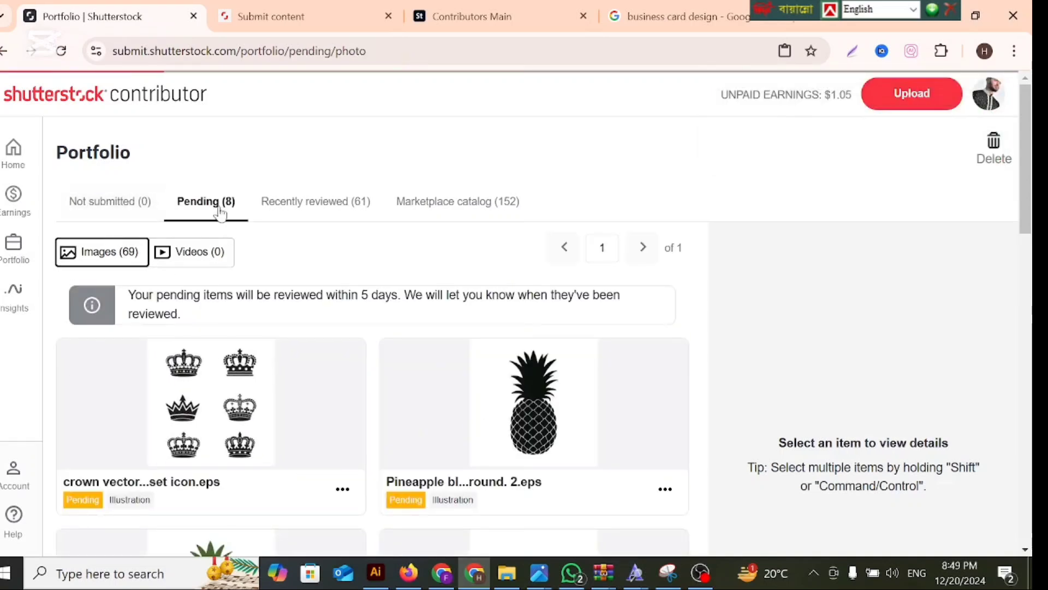
{"action": "left_click", "coordinate": [219, 213]}
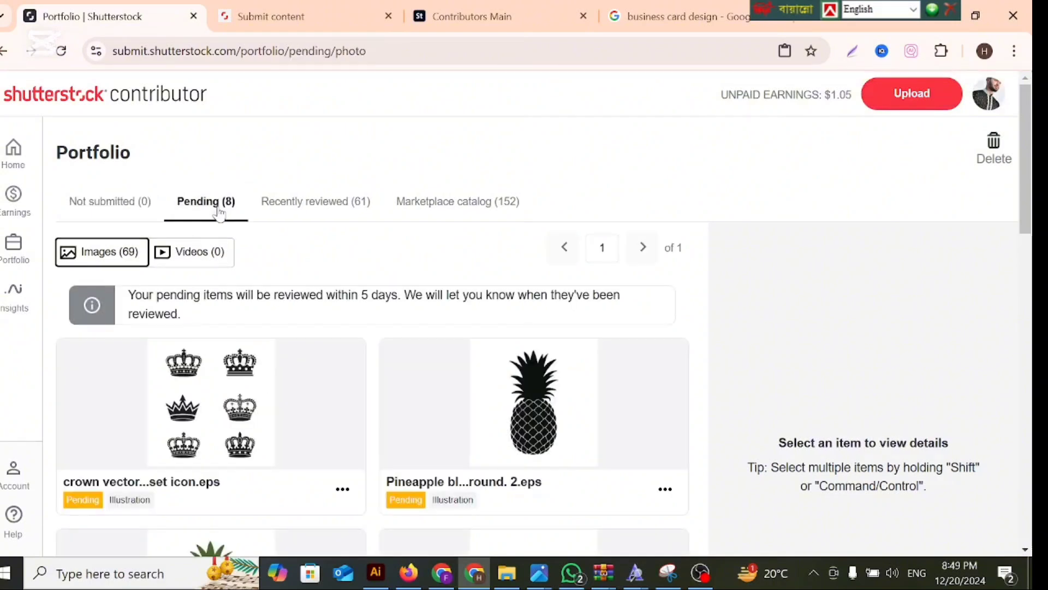
{"action": "scroll", "coordinate": [291, 284], "scroll_direction": "down", "scroll_amount": 4}
{"action": "scroll", "coordinate": [272, 268], "scroll_direction": "up", "scroll_amount": 4}
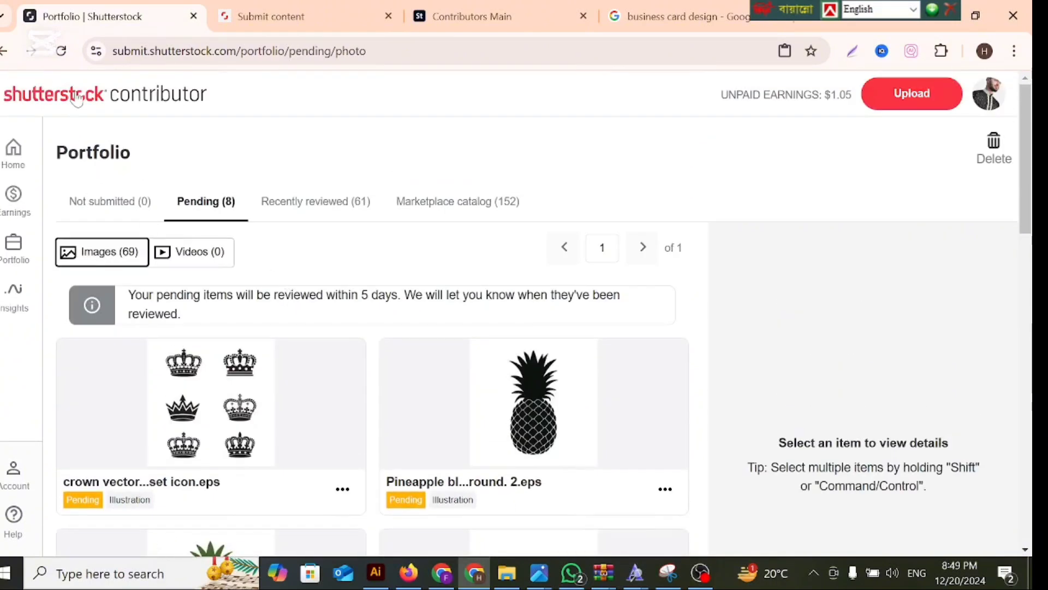
{"action": "left_click", "coordinate": [61, 51]}
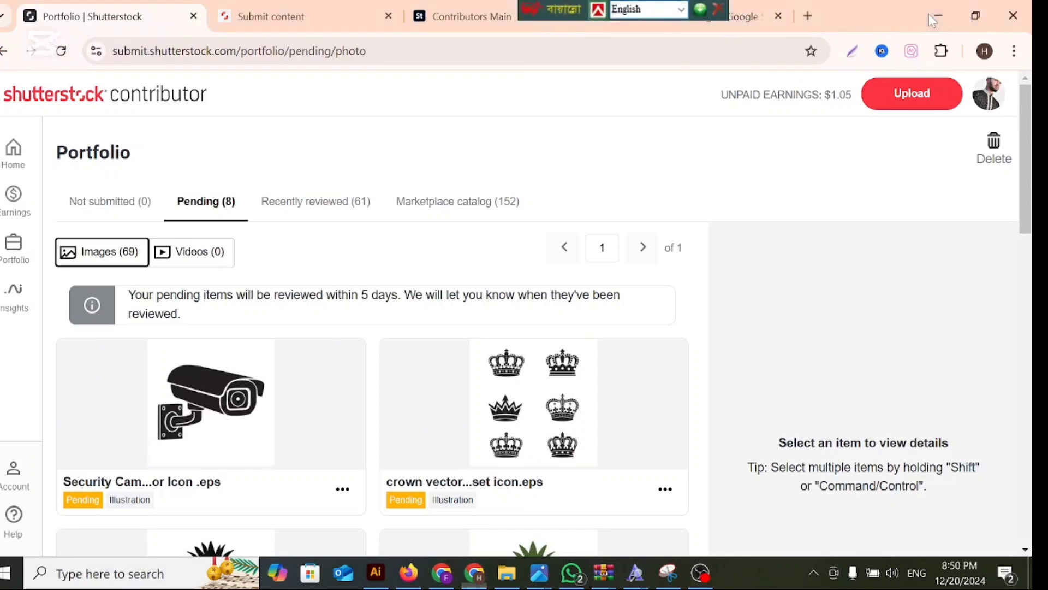
Switch to the other Chrome window and go back from the YouTube Studio dashboard to the Channel customization page.
{"action": "left_click", "coordinate": [939, 15]}
{"action": "left_click", "coordinate": [965, 11]}
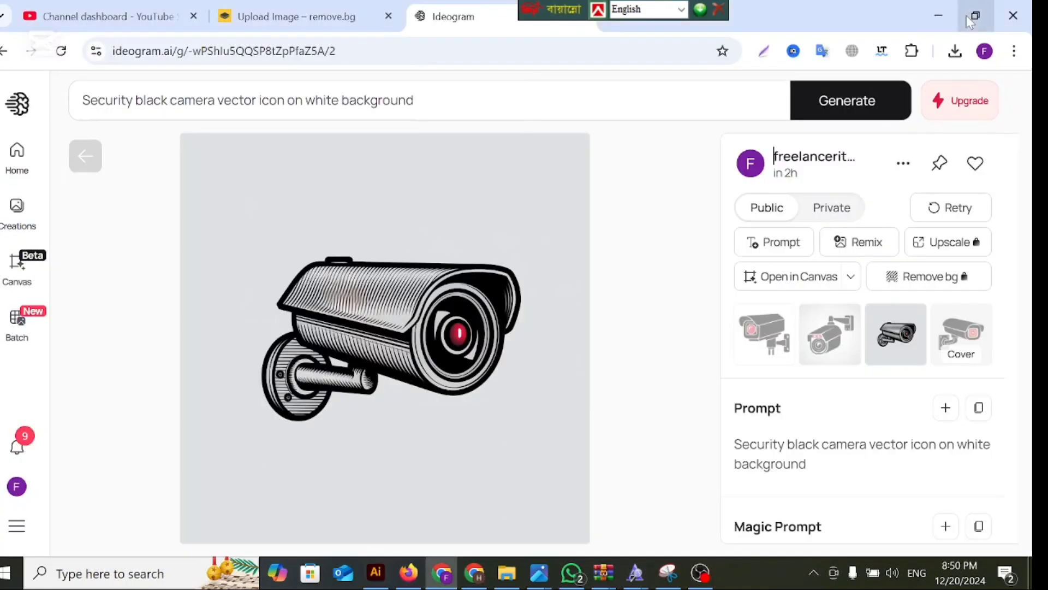
{"action": "left_click", "coordinate": [935, 12]}
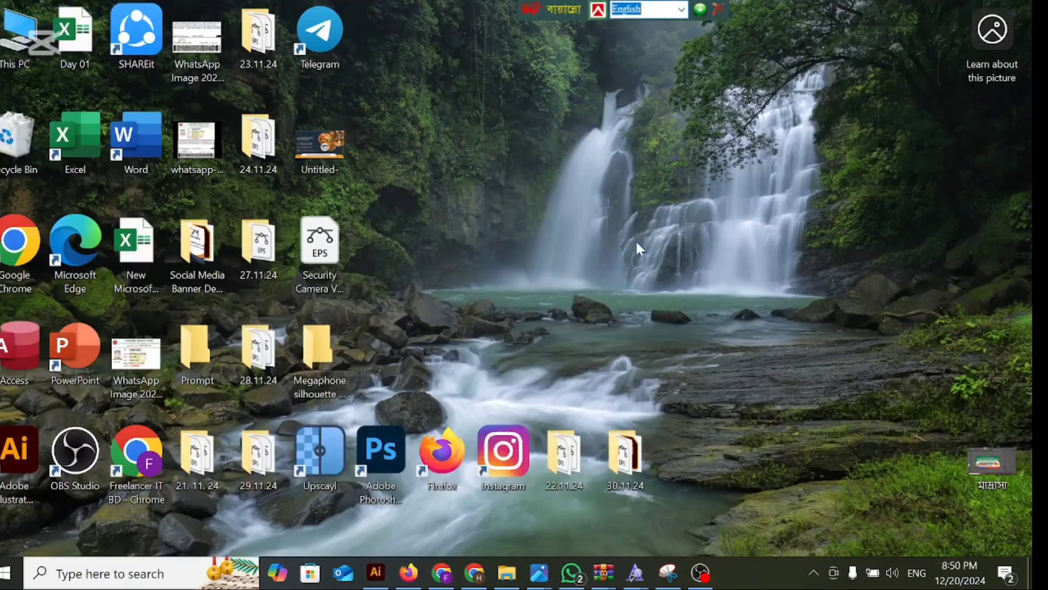
{"action": "left_click", "coordinate": [444, 574]}
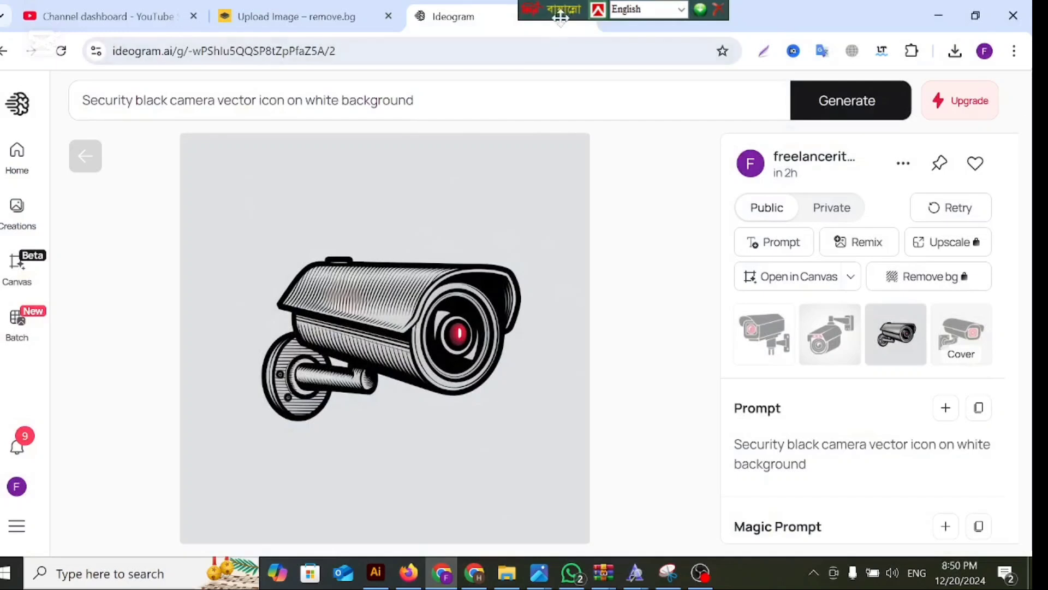
{"action": "left_click", "coordinate": [82, 16]}
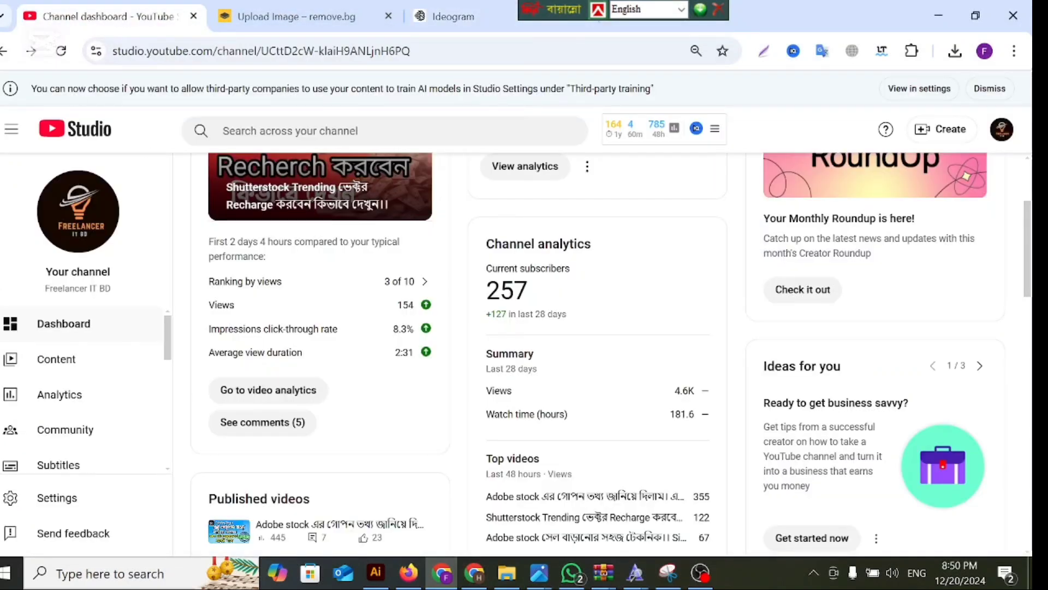
{"action": "left_click", "coordinate": [3, 52]}
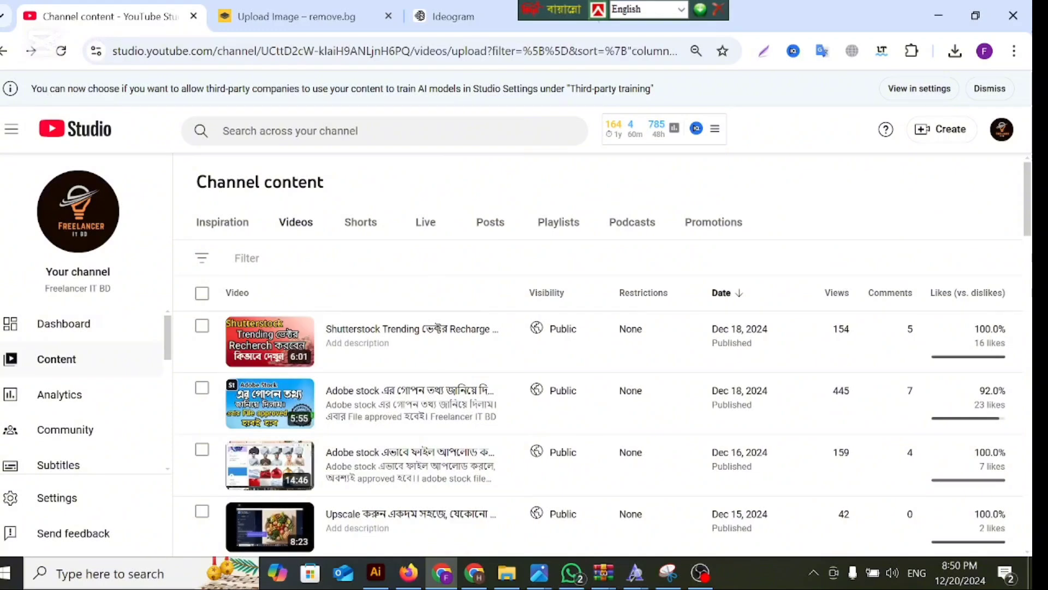
{"action": "left_click", "coordinate": [4, 53]}
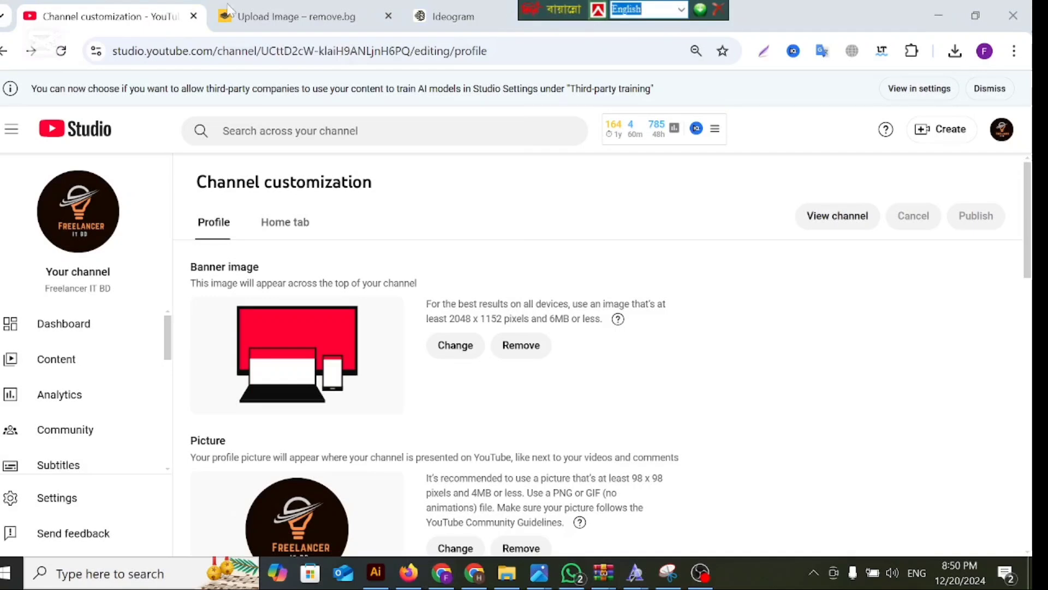
{"action": "left_click_drag", "start_coordinate": [527, 14], "coordinate": [126, 8]}
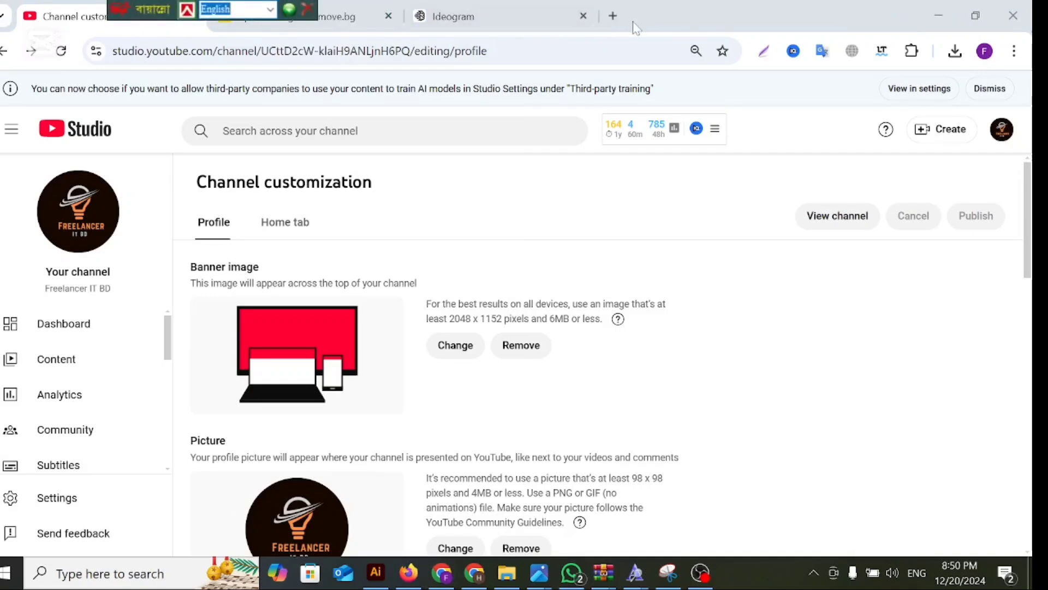
Open YouTube in a new tab and view the signed-in account's own channel page.
{"action": "left_click", "coordinate": [613, 16]}
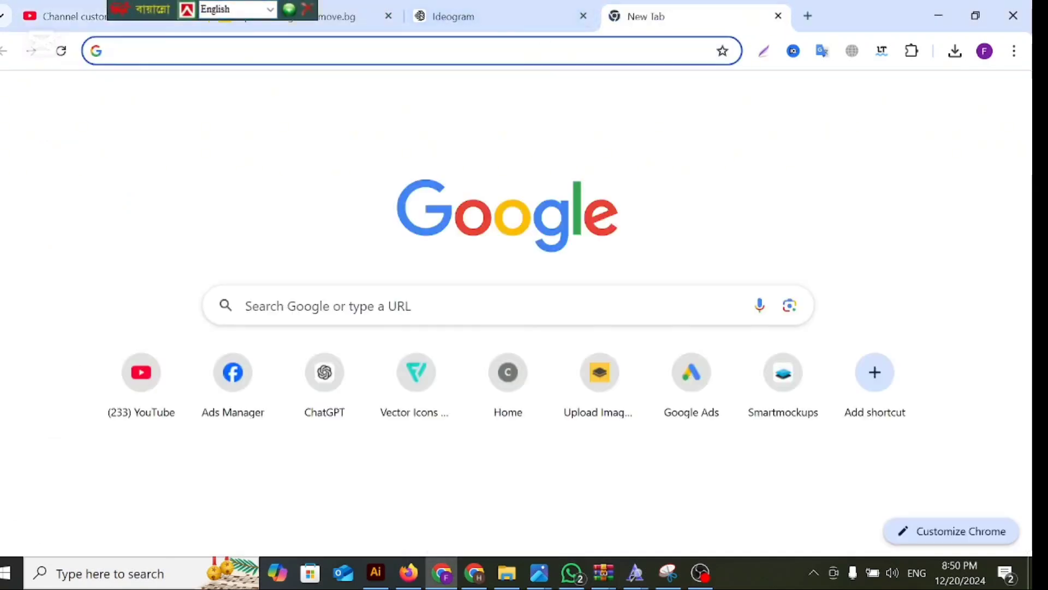
{"action": "left_click", "coordinate": [142, 378]}
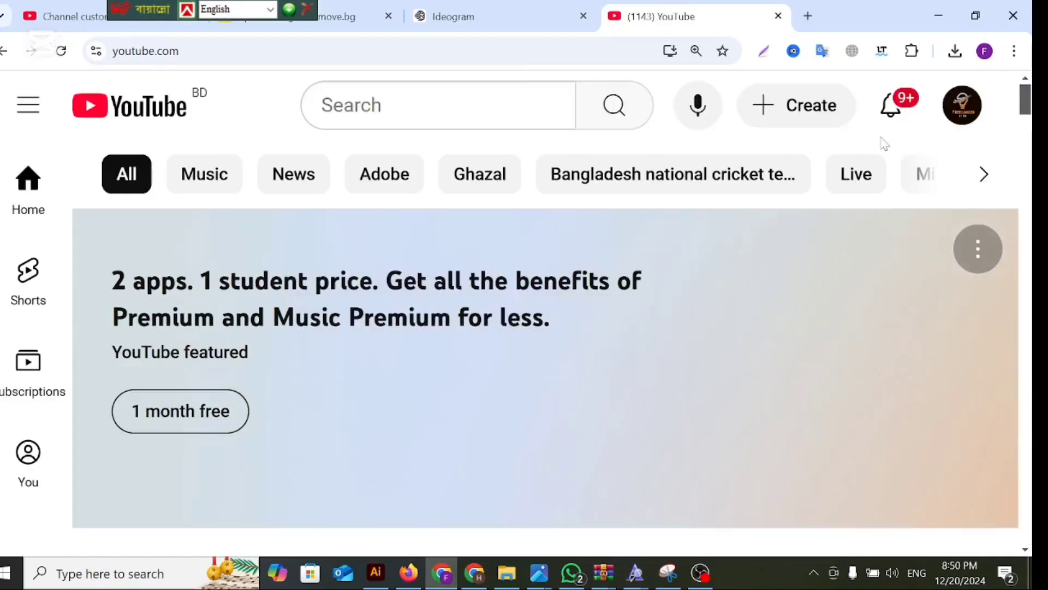
{"action": "left_click", "coordinate": [962, 105]}
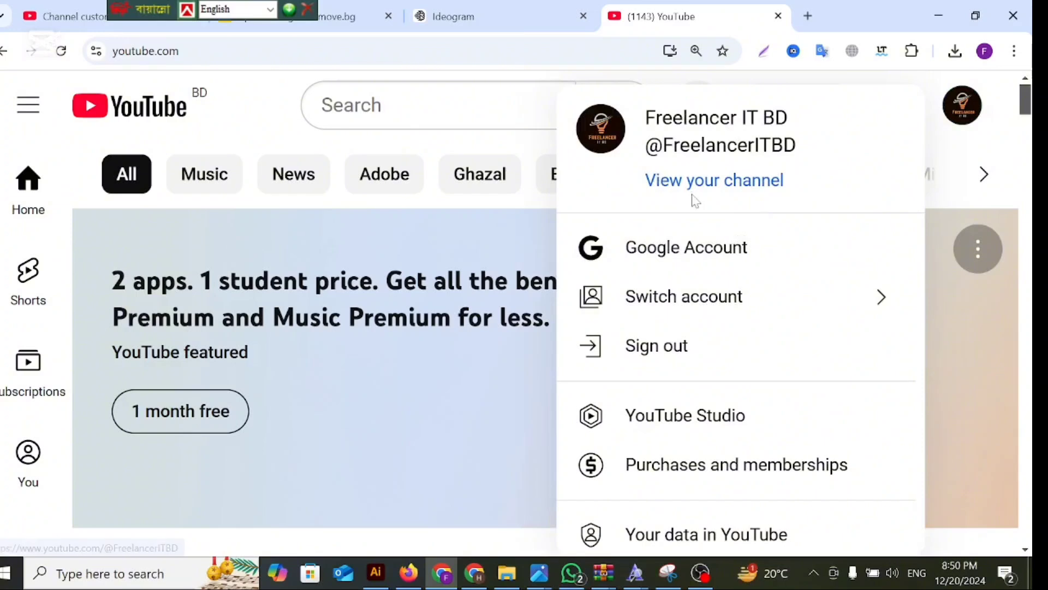
{"action": "left_click", "coordinate": [693, 188]}
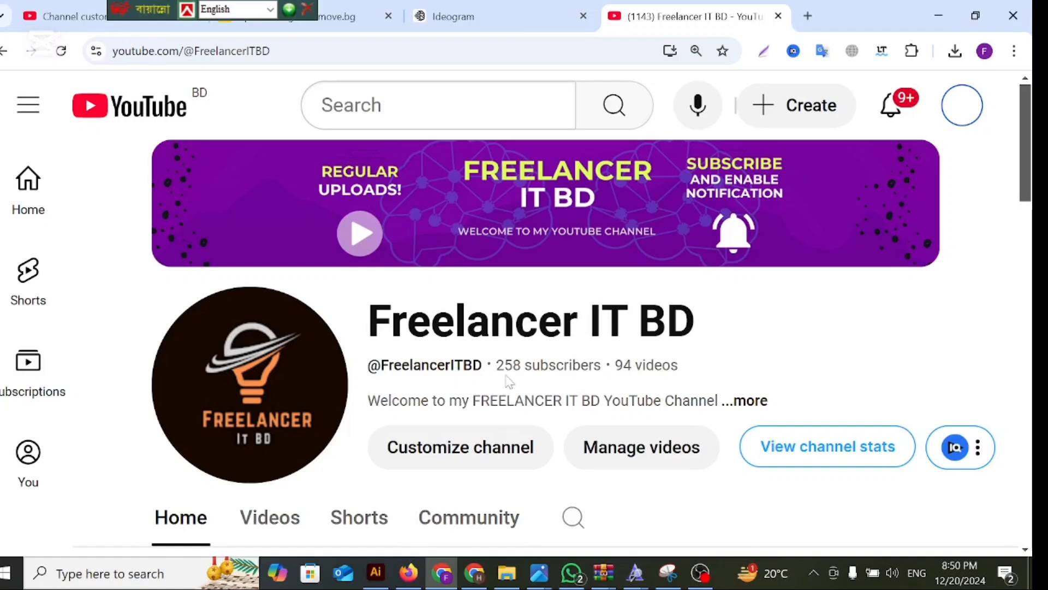
Browse the channel's home page and its latest videos, then minimize the browser window.
{"action": "scroll", "coordinate": [491, 407], "scroll_direction": "down", "scroll_amount": 3}
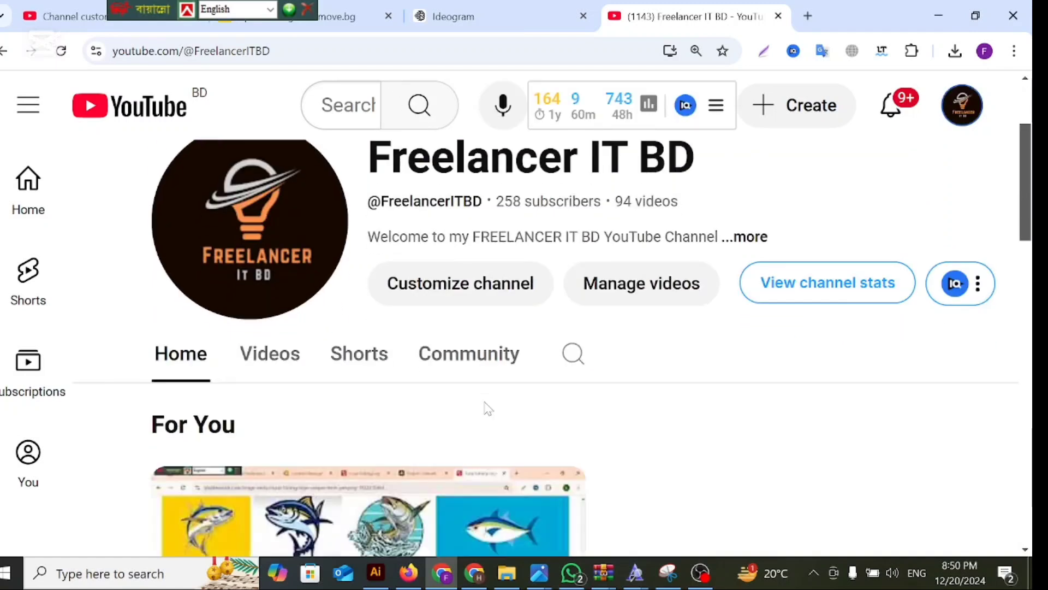
{"action": "scroll", "coordinate": [486, 407], "scroll_direction": "down", "scroll_amount": 3}
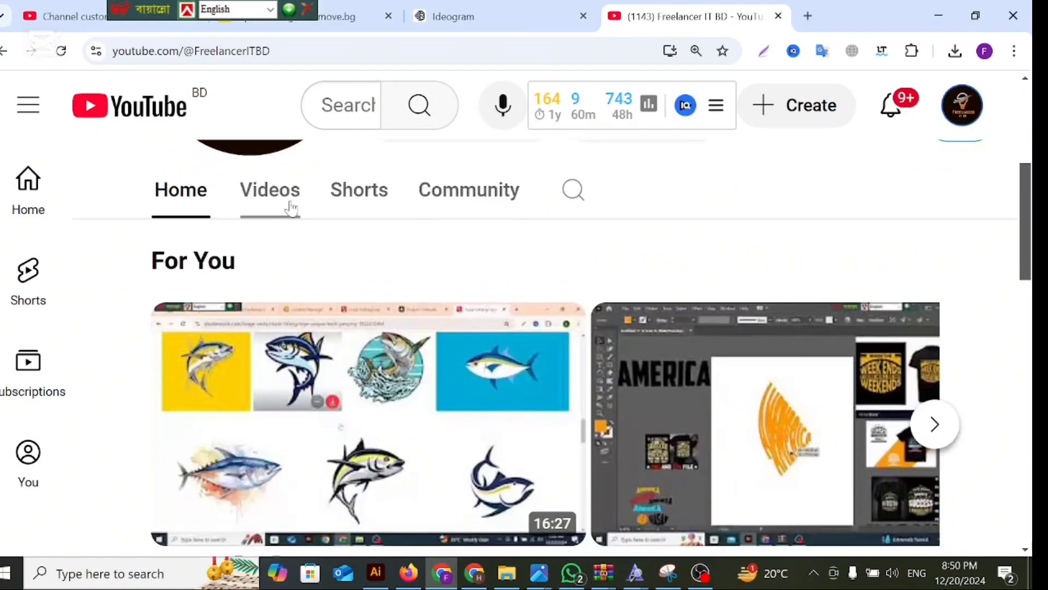
{"action": "left_click", "coordinate": [291, 208]}
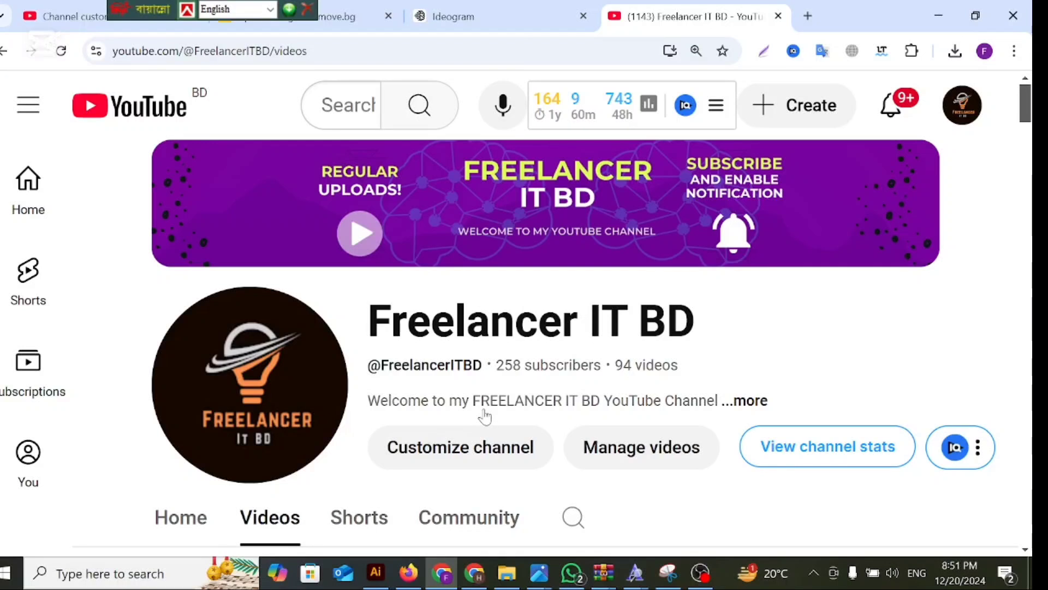
{"action": "scroll", "coordinate": [485, 416], "scroll_direction": "down", "scroll_amount": 3}
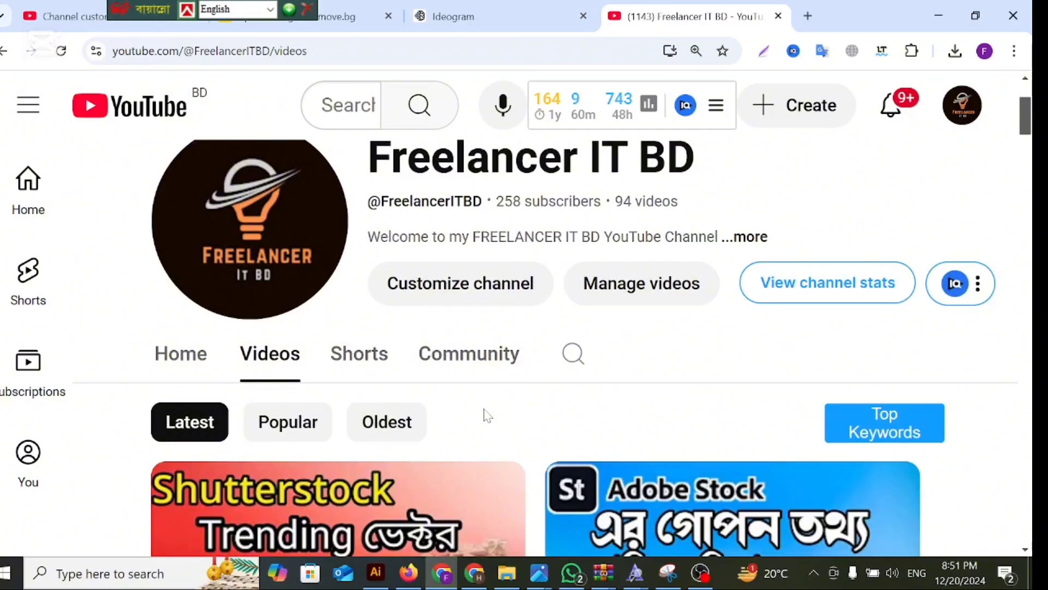
{"action": "scroll", "coordinate": [487, 416], "scroll_direction": "up", "scroll_amount": 3}
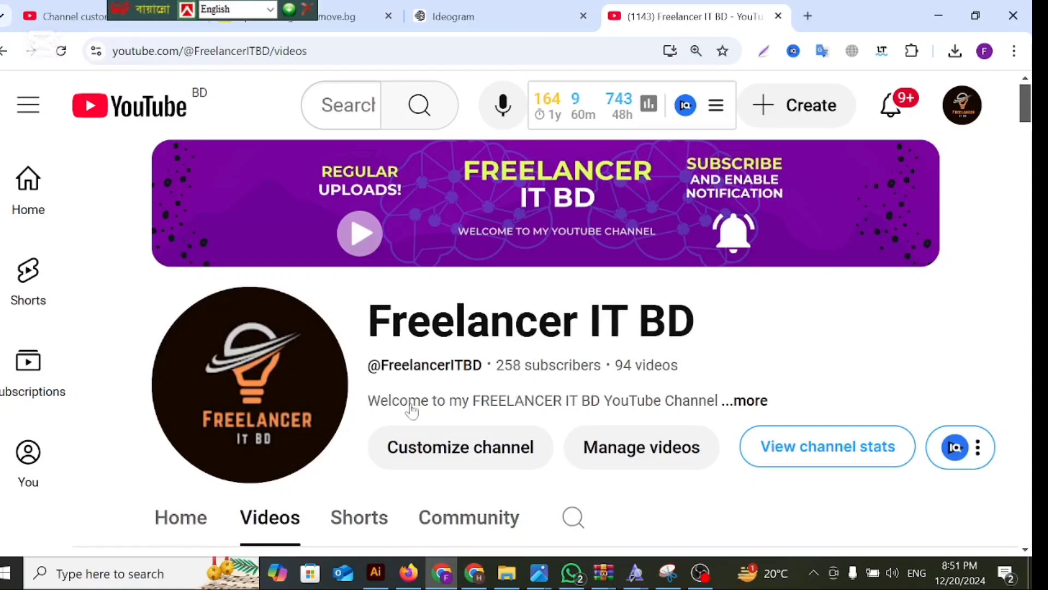
{"action": "scroll", "coordinate": [413, 400], "scroll_direction": "down", "scroll_amount": 6}
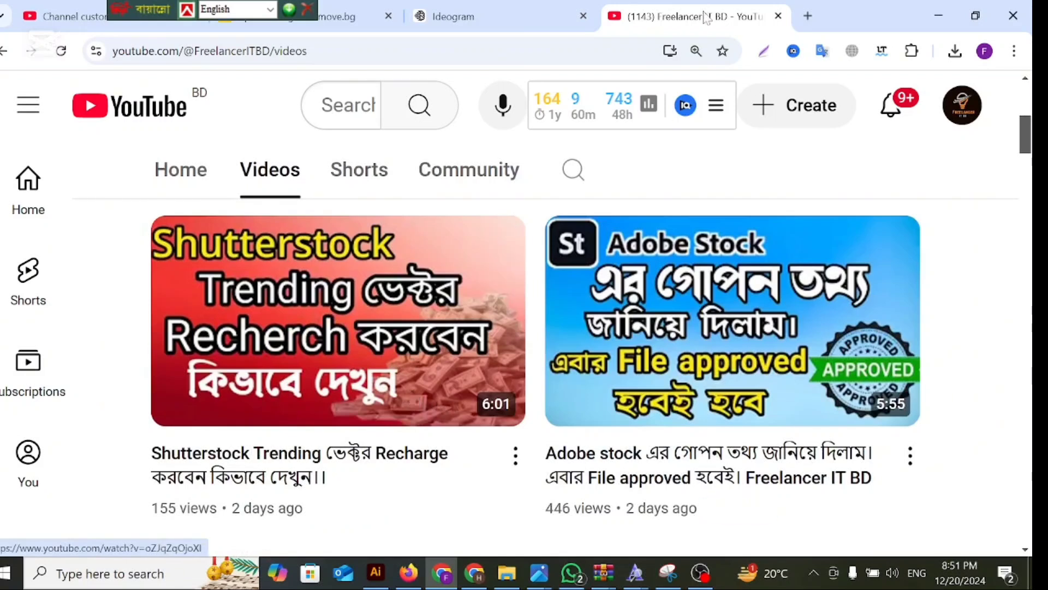
{"action": "left_click", "coordinate": [937, 16]}
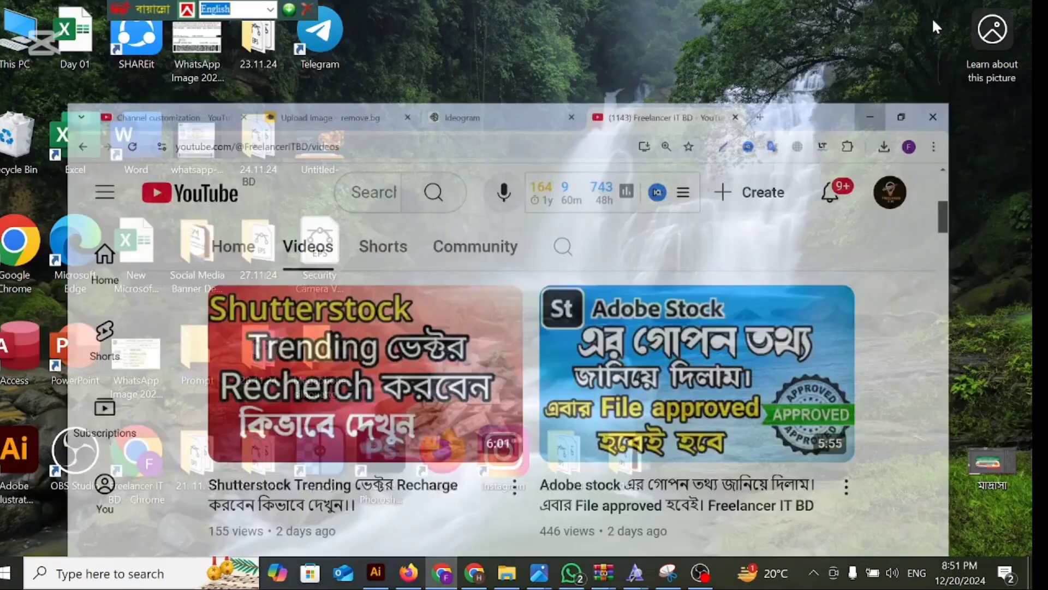